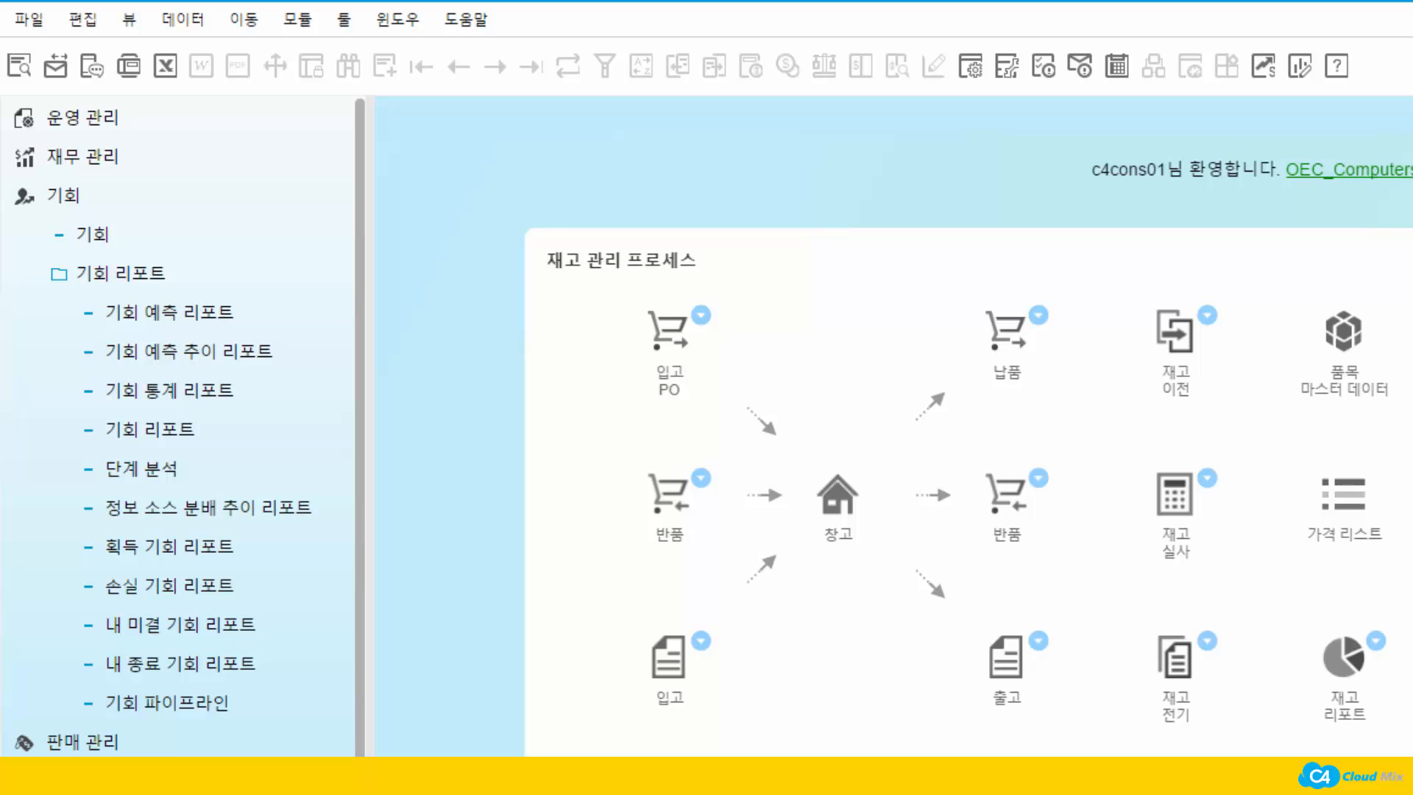
- Open a new sales opportunity and choose 행운상사 as its business partner
left_click(79, 236)
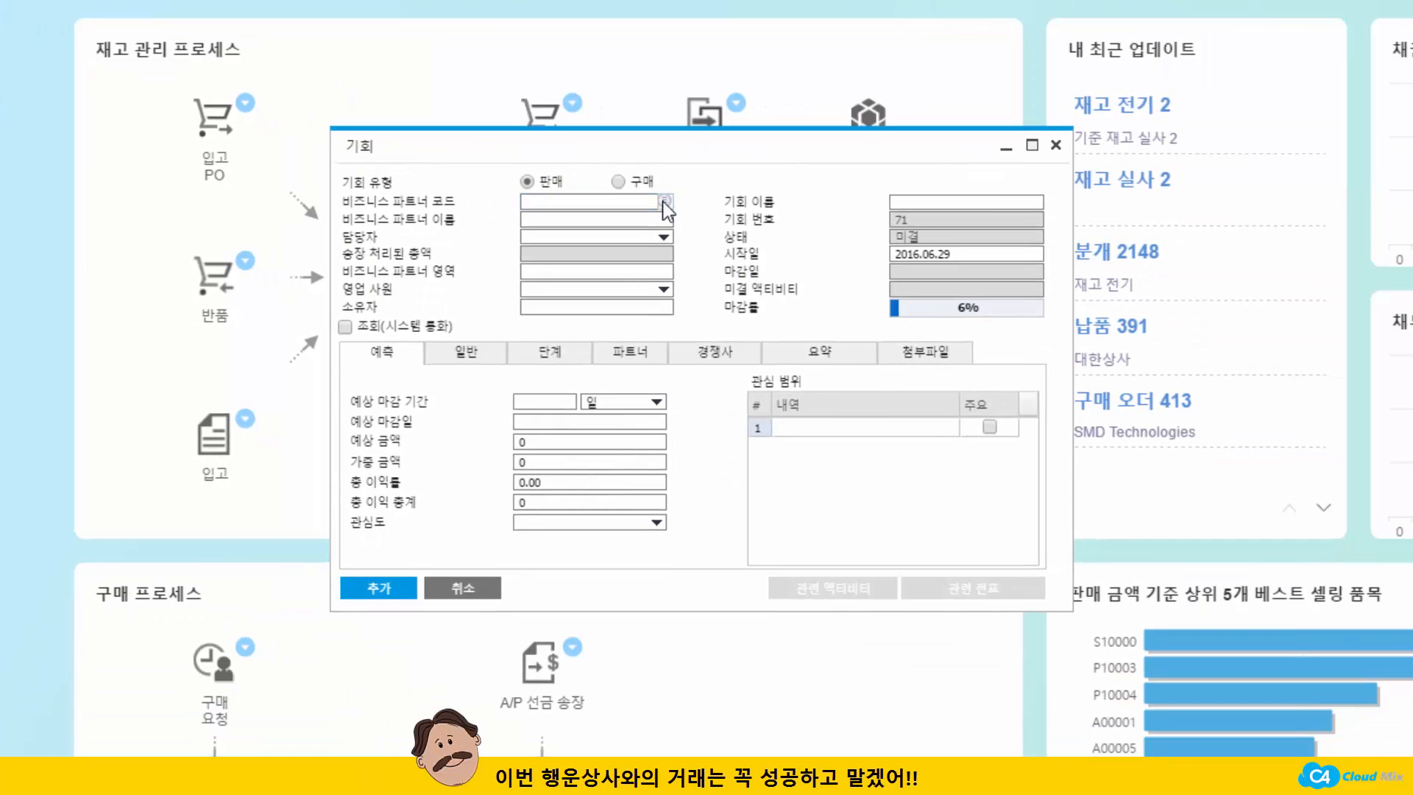
left_click(740, 237)
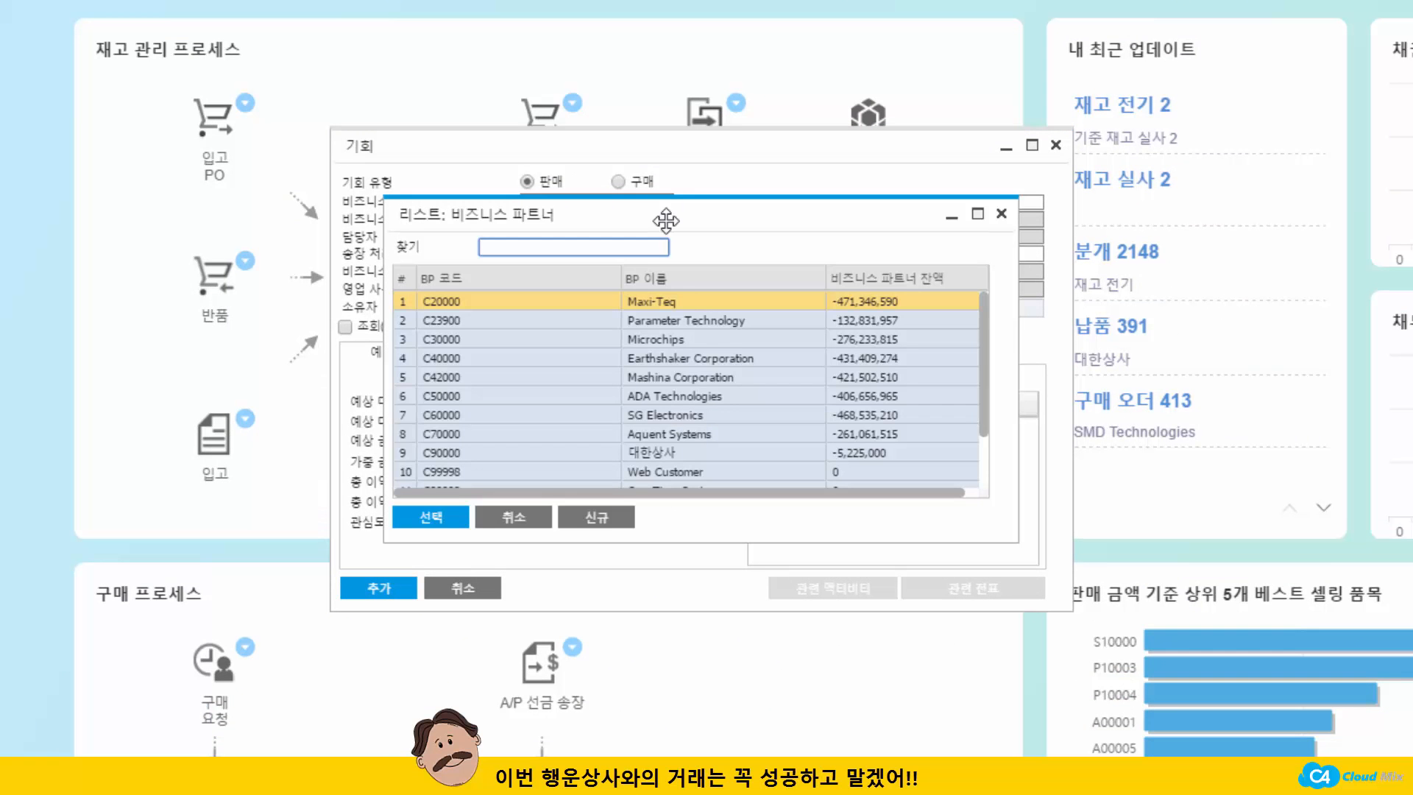
left_click_drag(985, 412, 985, 479)
left_click(707, 441)
left_click(430, 516)
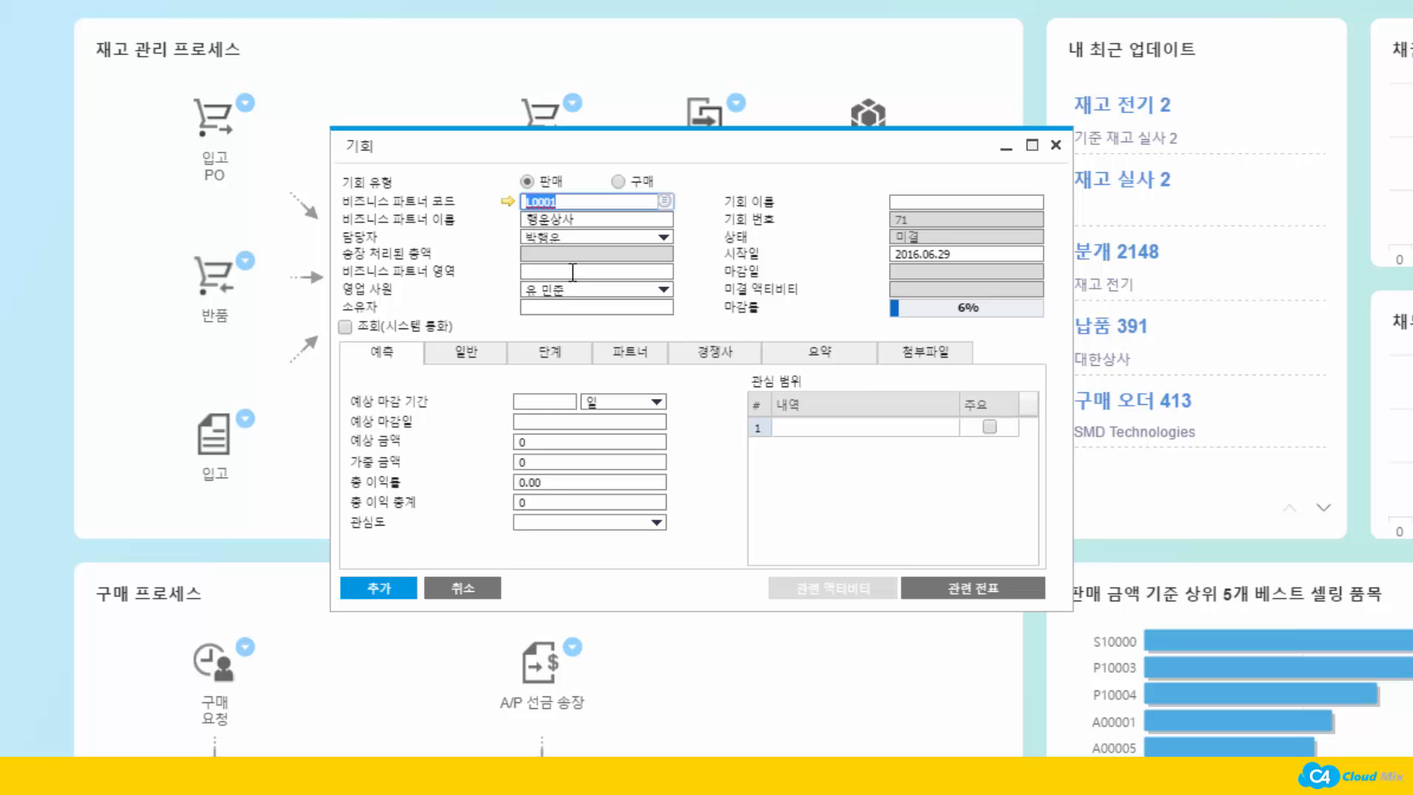
- Examine the partner's master data record and its available partner types, leaving the record without changes
left_click(508, 202)
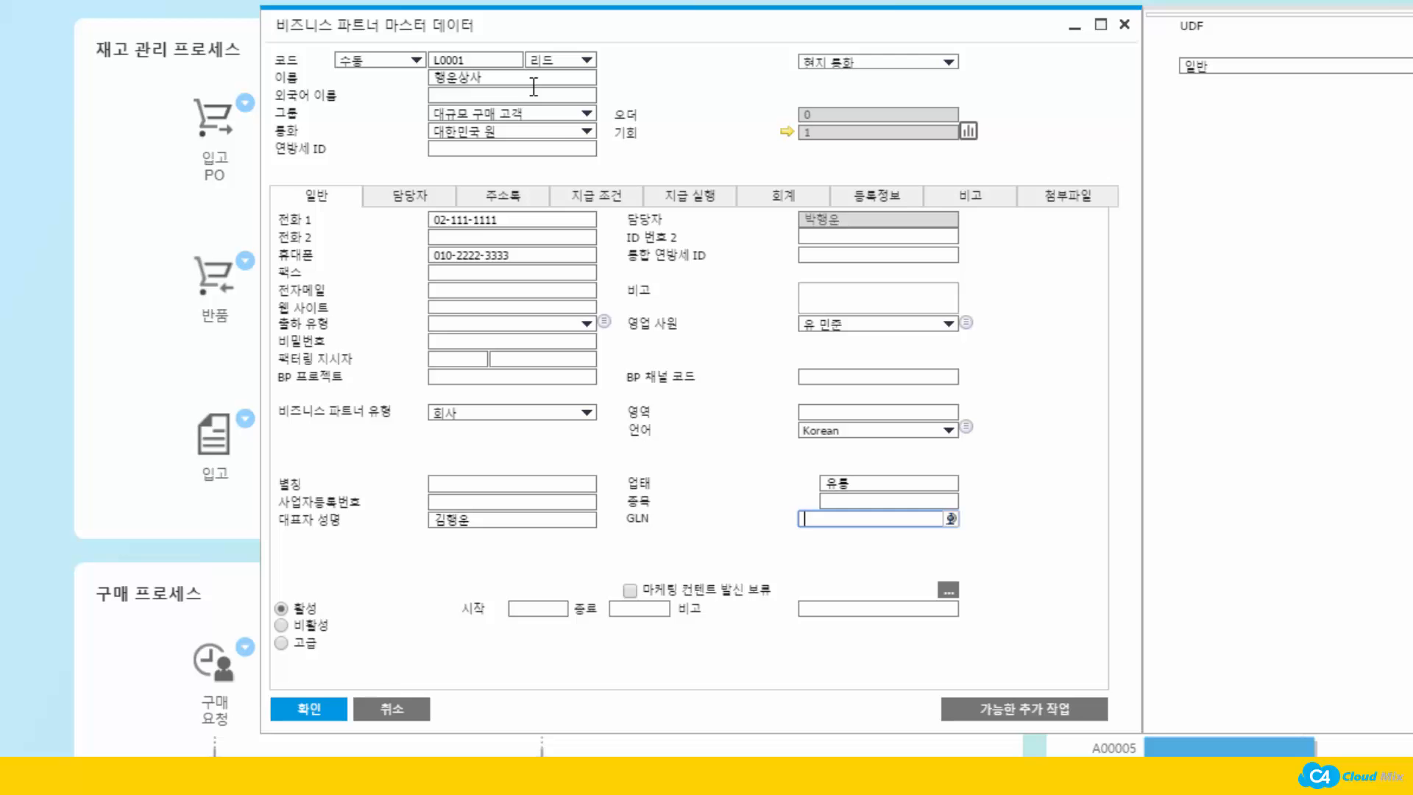
left_click(586, 60)
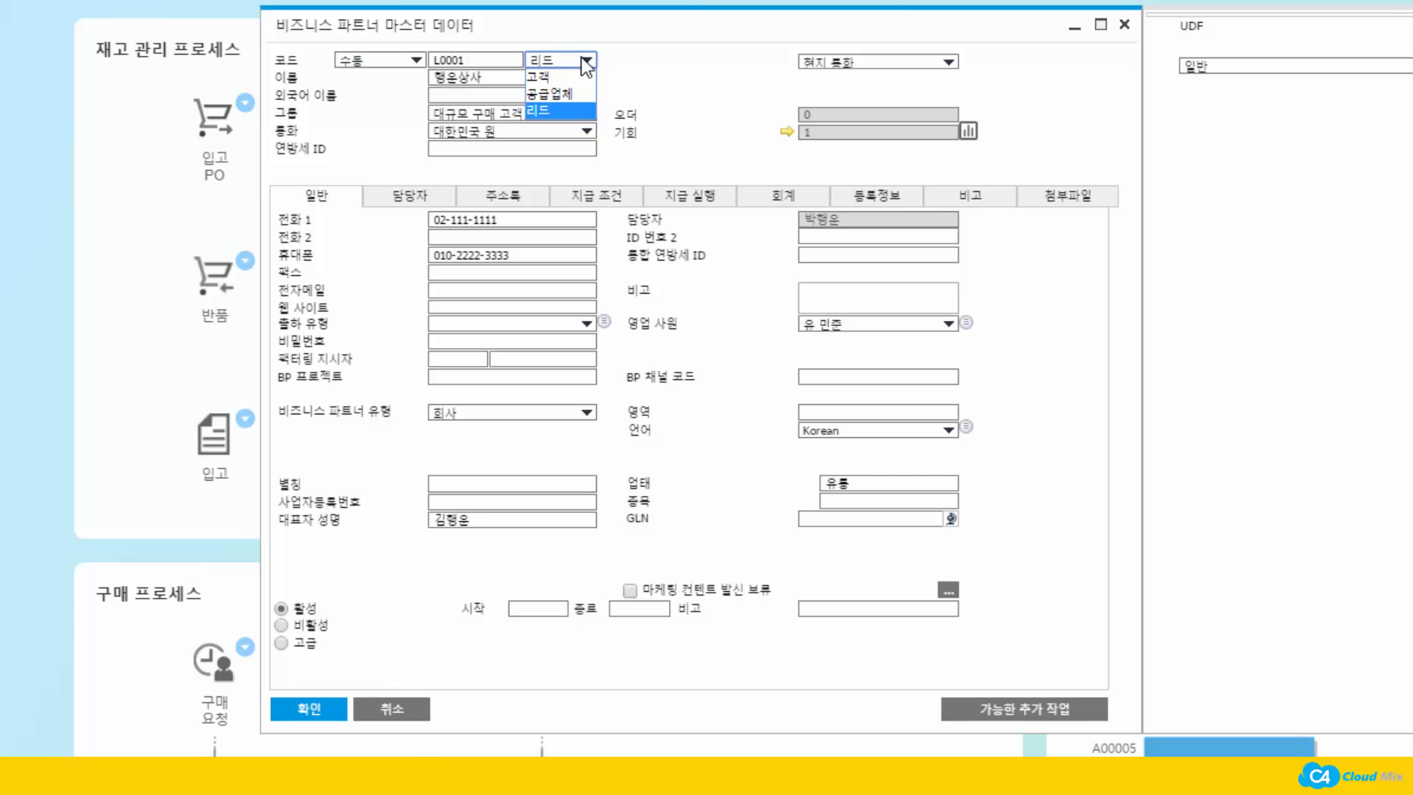
left_click(387, 714)
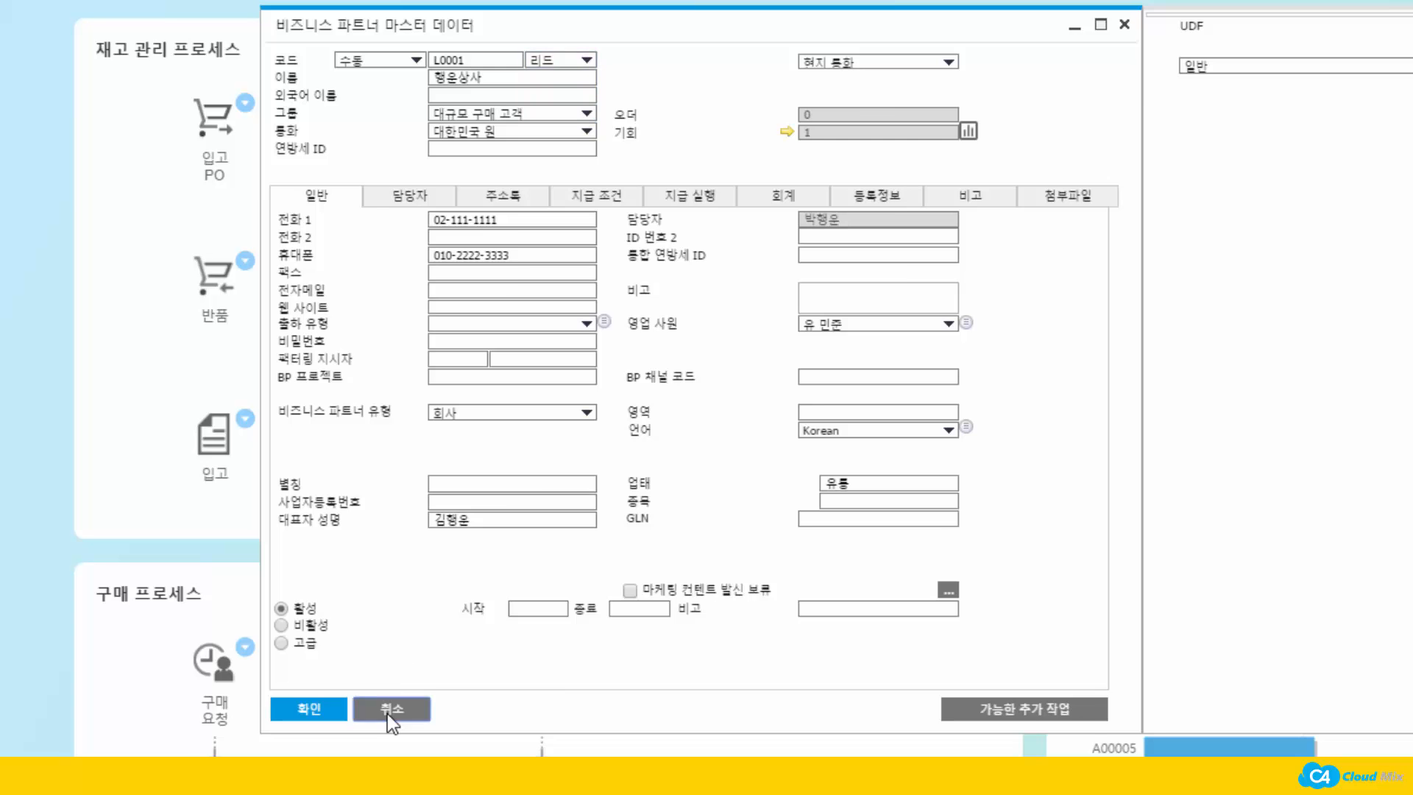
left_click(388, 714)
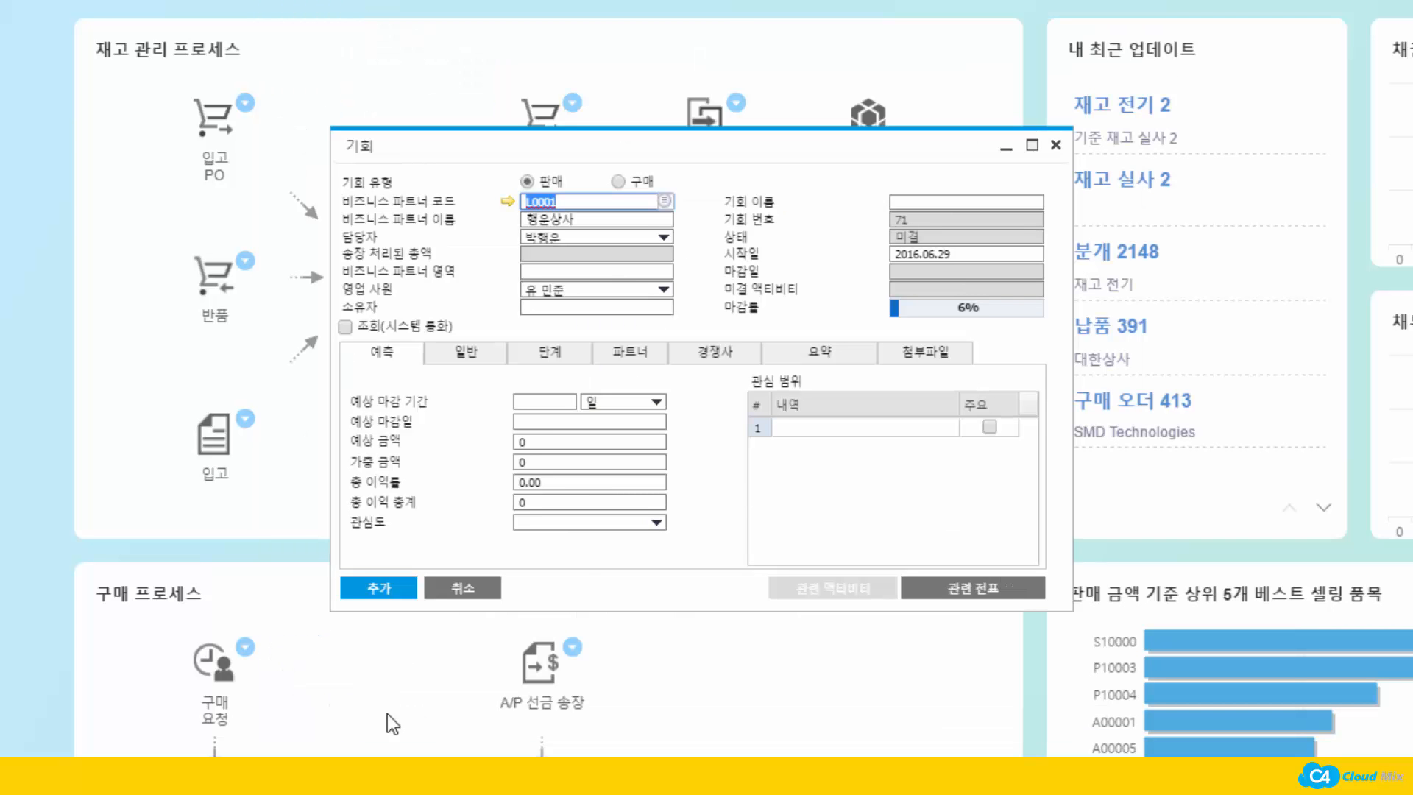
- Set the opportunity's expected closing period to 30 days and its expected amount to 100,000,000
left_click(539, 403)
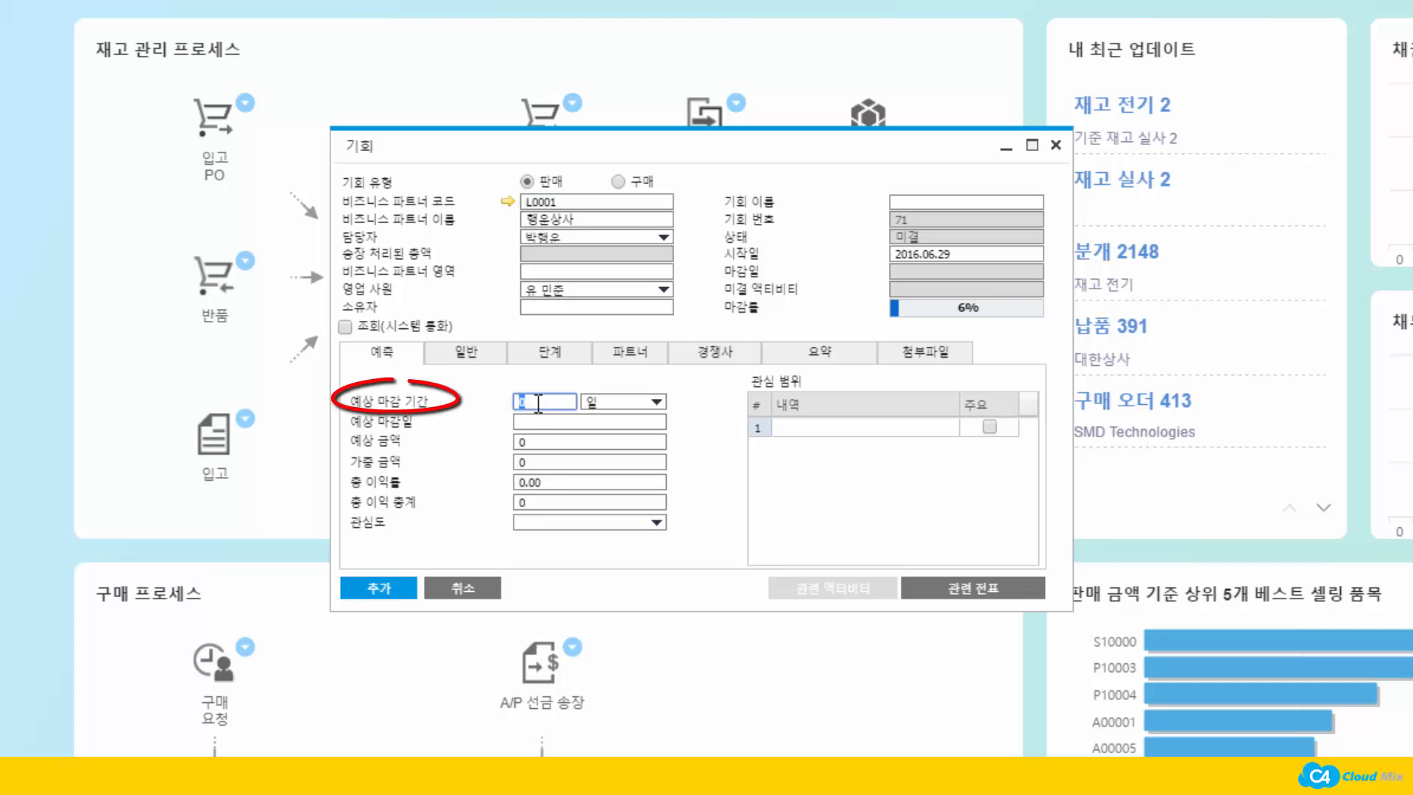
type("30")
key("Tab")
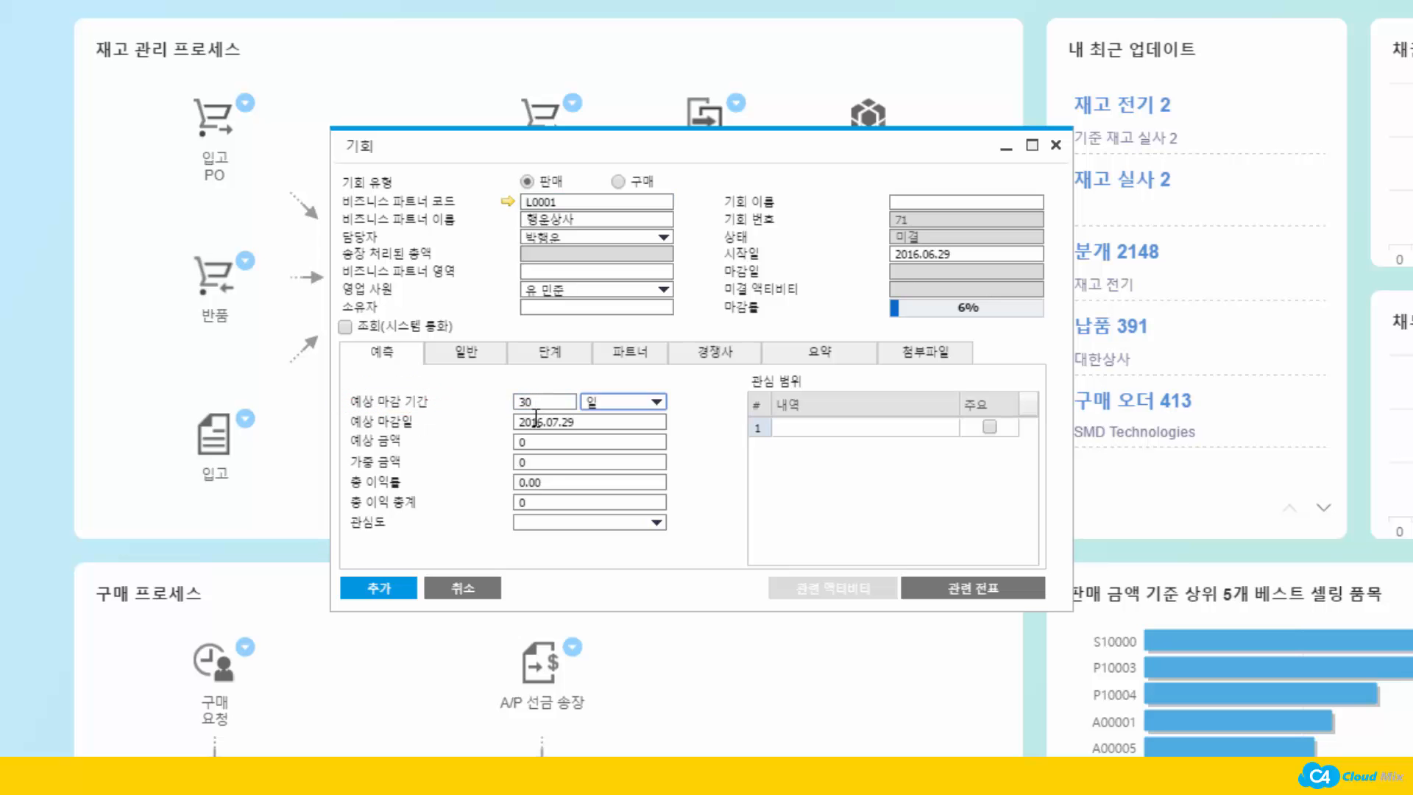
left_click(549, 443)
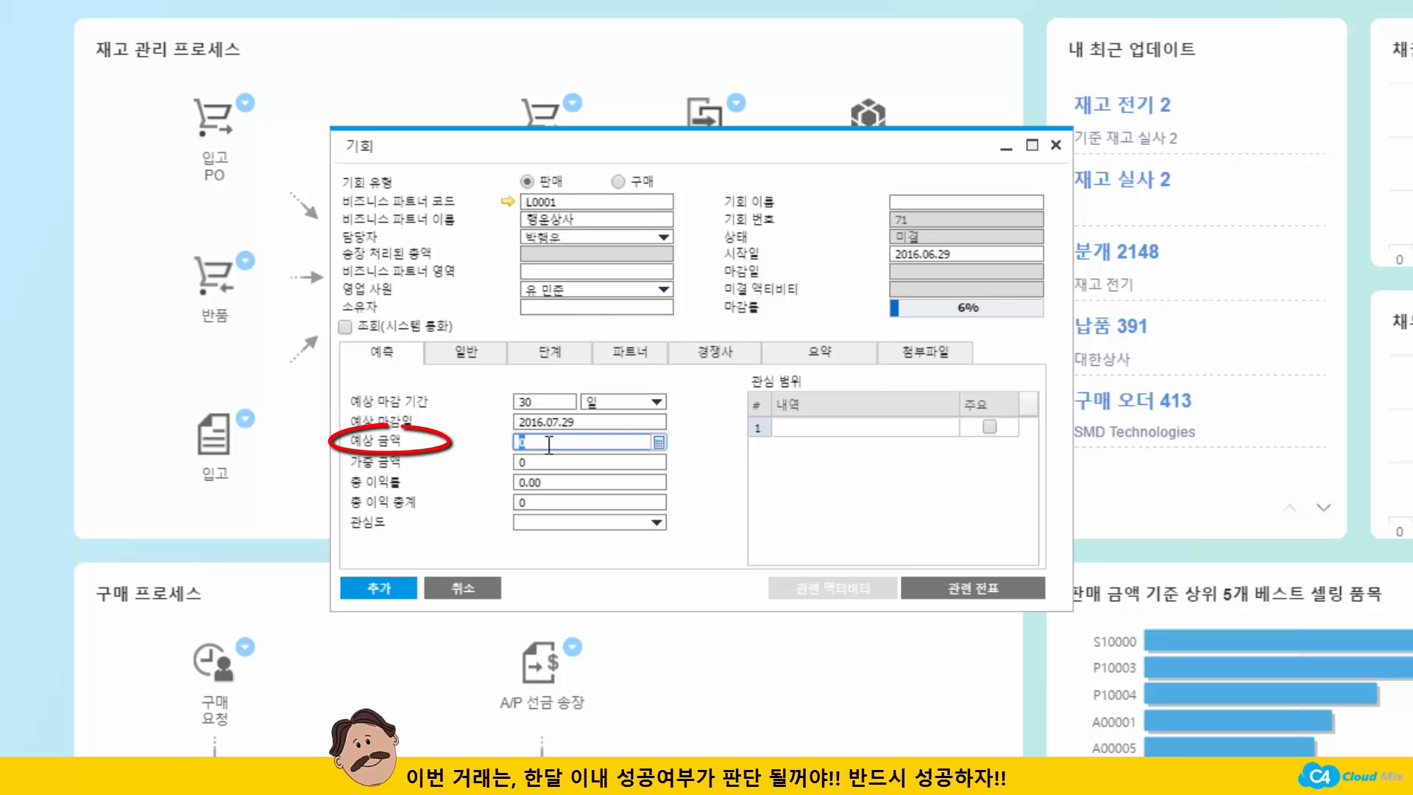
type("100,000,00")
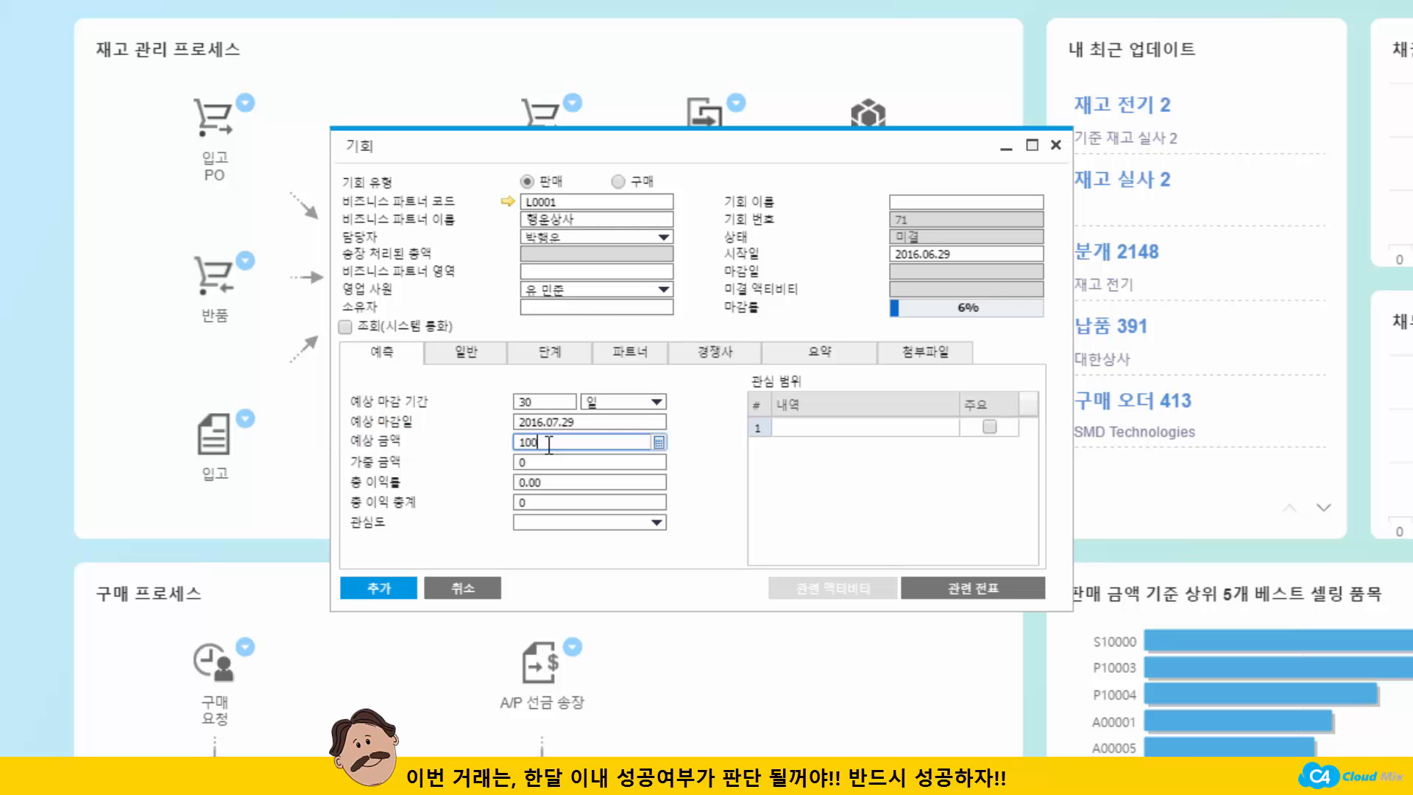
type("0")
key("Tab")
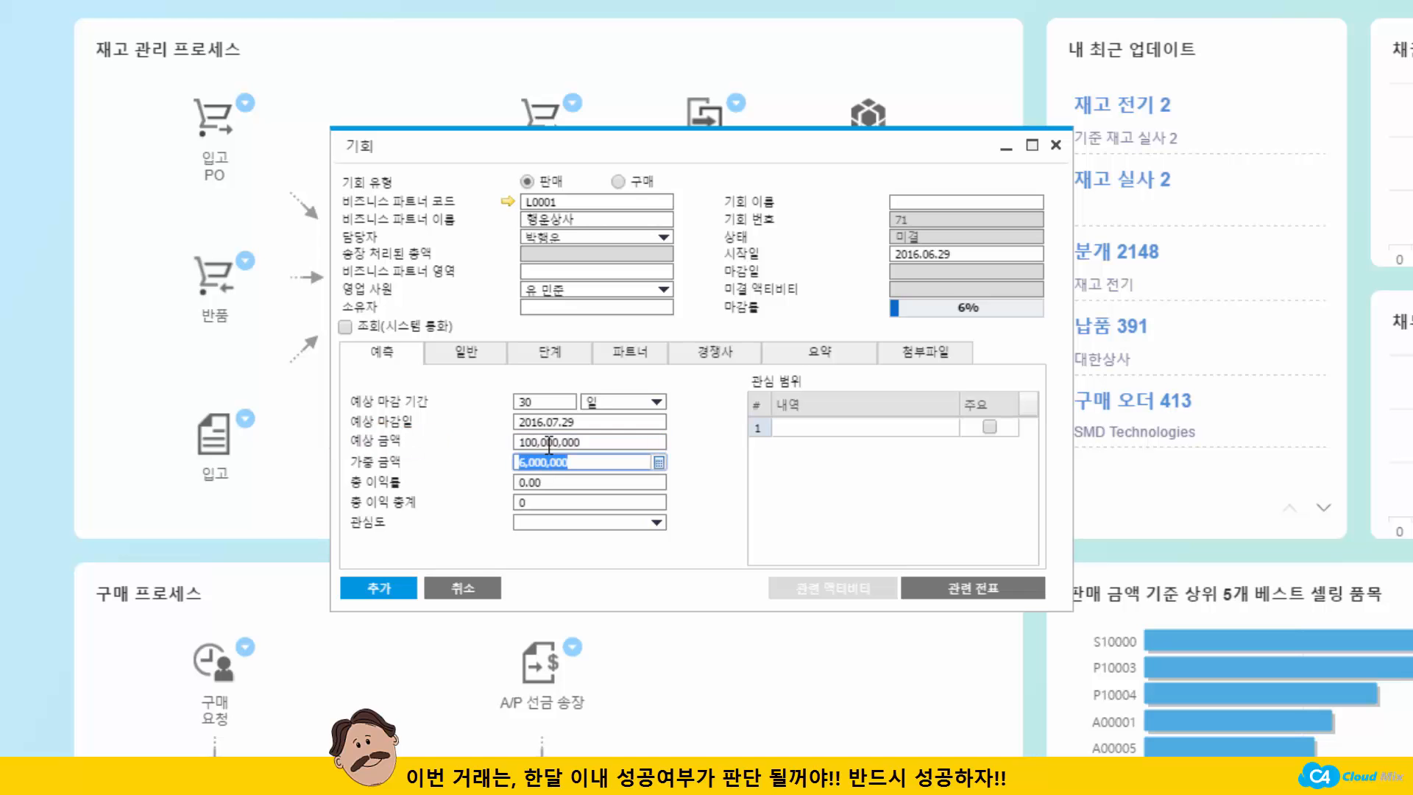
- Set the gross profit rate to 40 percent and add the opportunity
left_click(544, 481)
type("40")
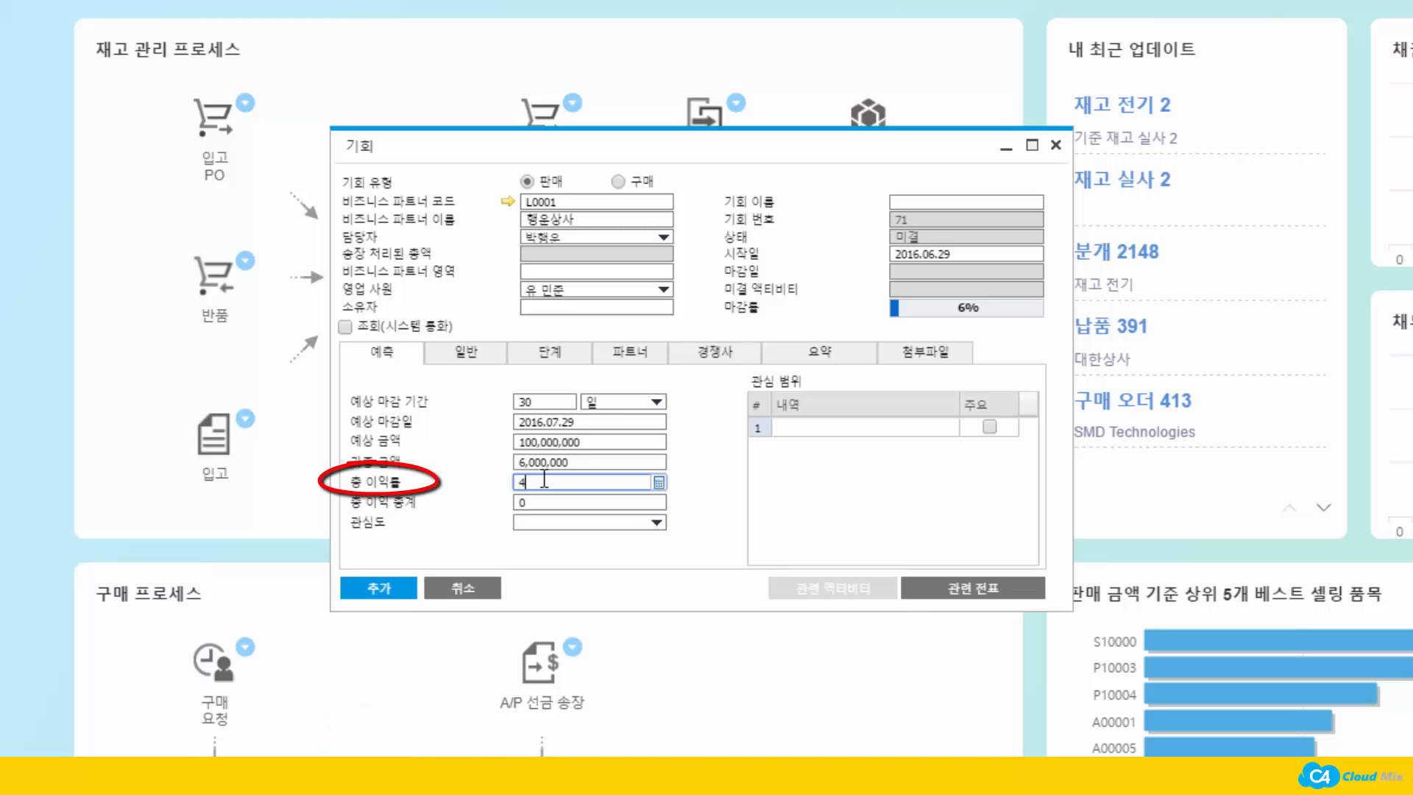
key("Tab")
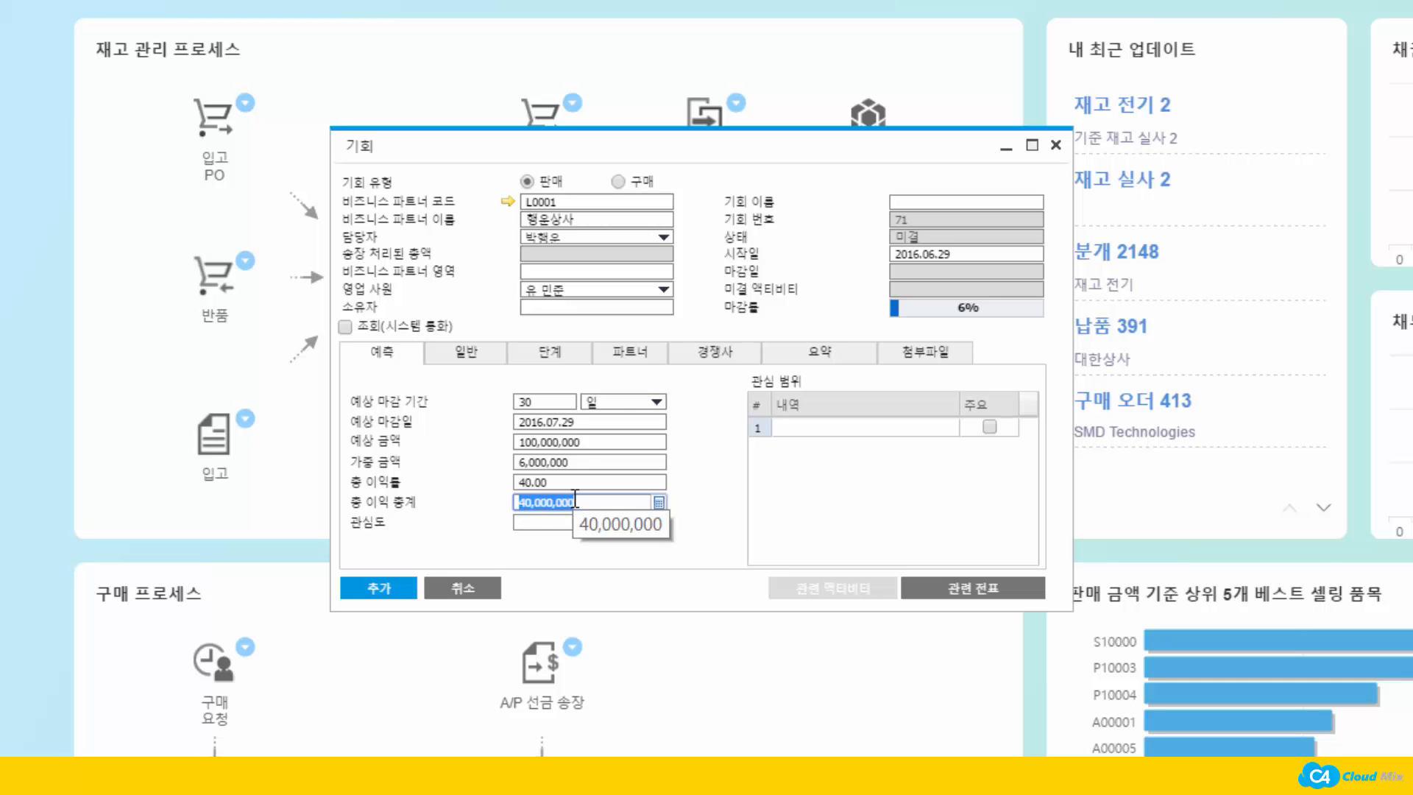
left_click(388, 590)
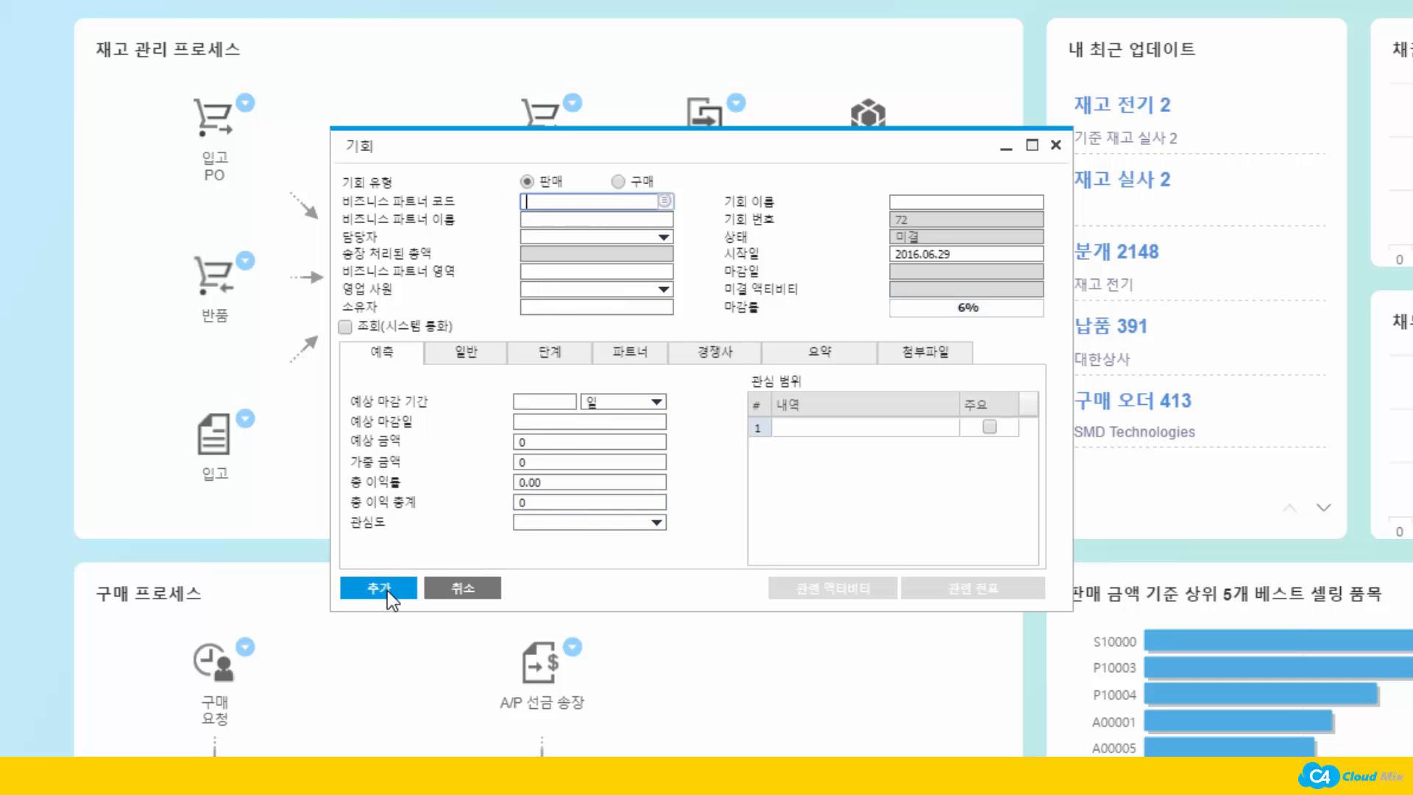
- Return to the opportunity just added and review its stages and general details
key("ctrl+Left")
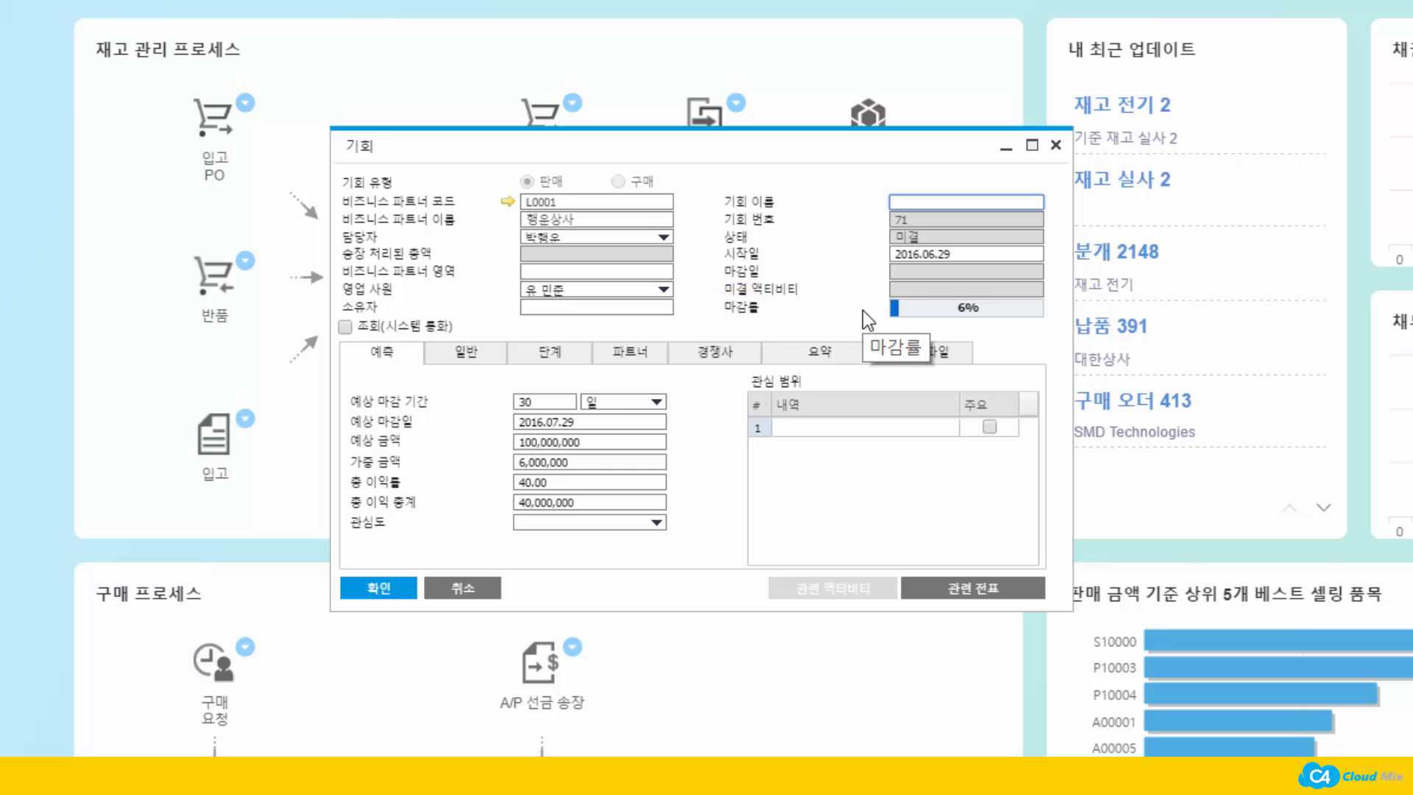
left_click(553, 361)
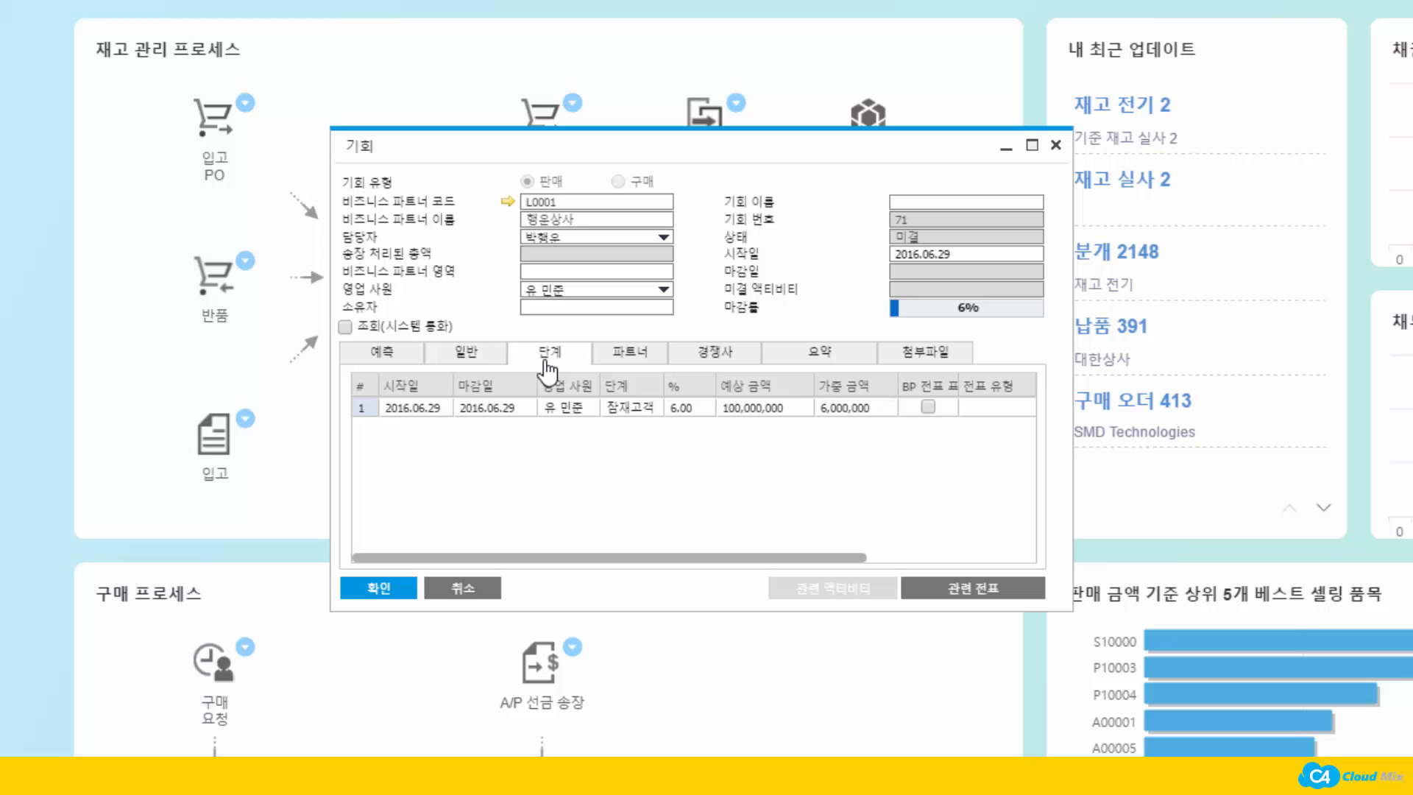
left_click(478, 353)
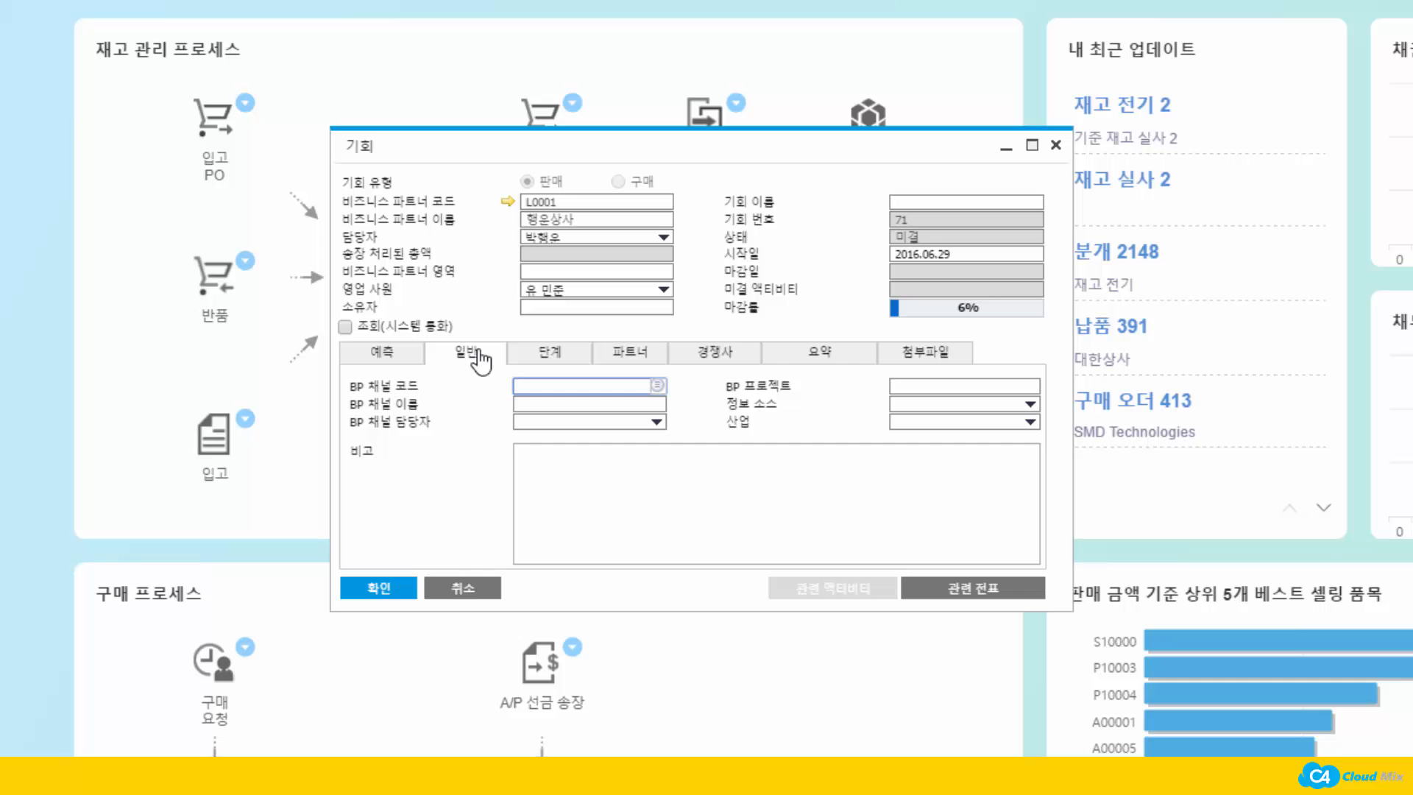
- Add 펫컴코리아 as the opportunity's first competitor, keeping its default threat level and remarks
left_click(717, 356)
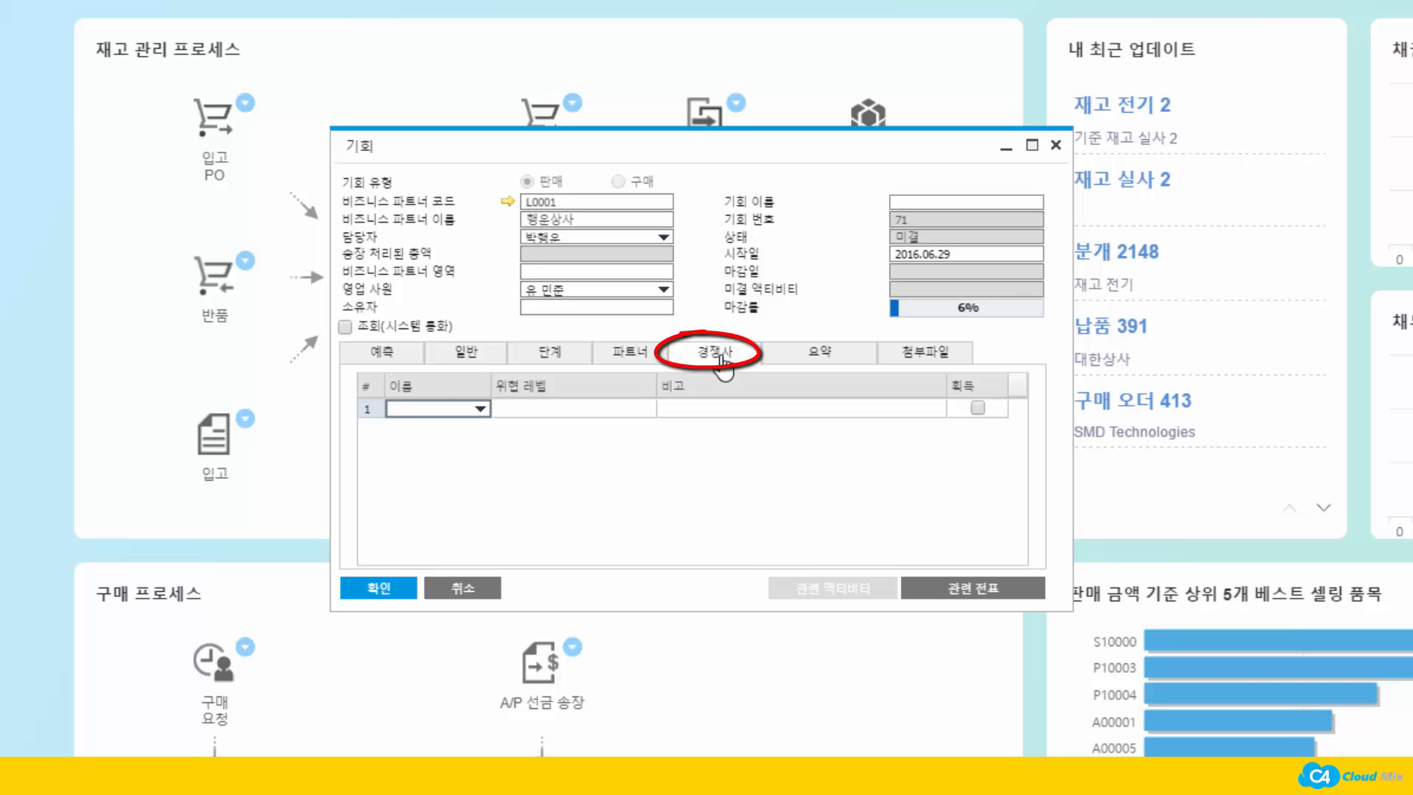
left_click(480, 408)
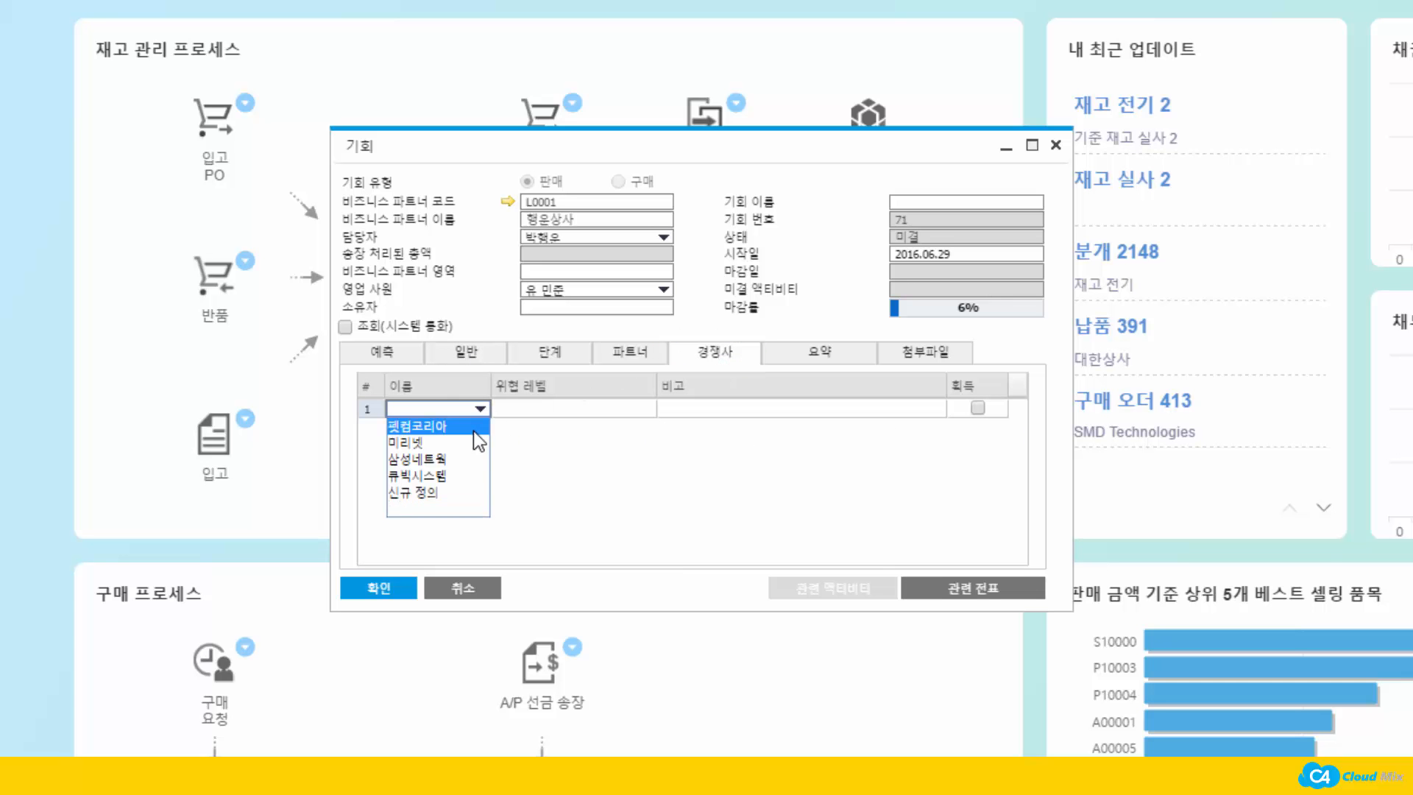
left_click(474, 427)
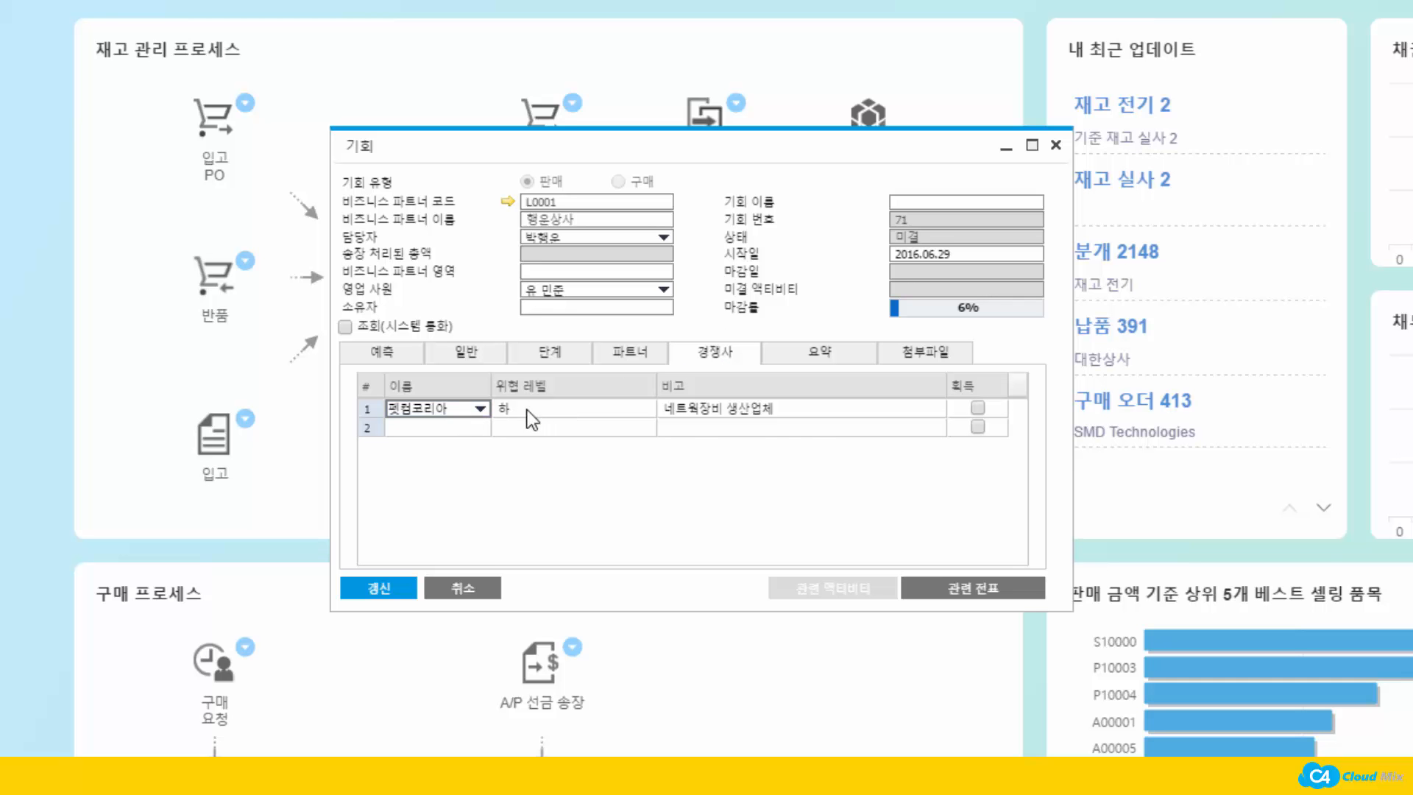
left_click(530, 409)
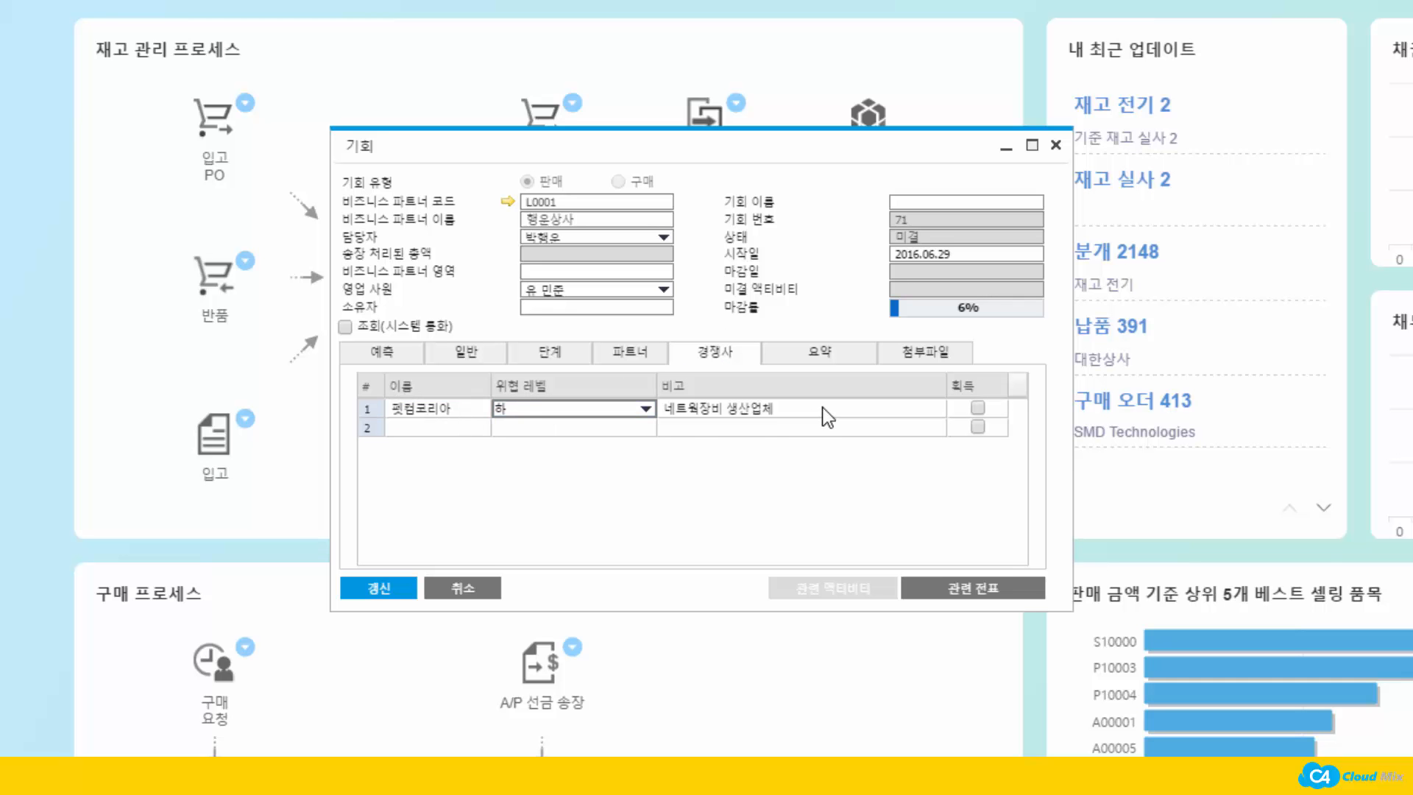
key("Tab")
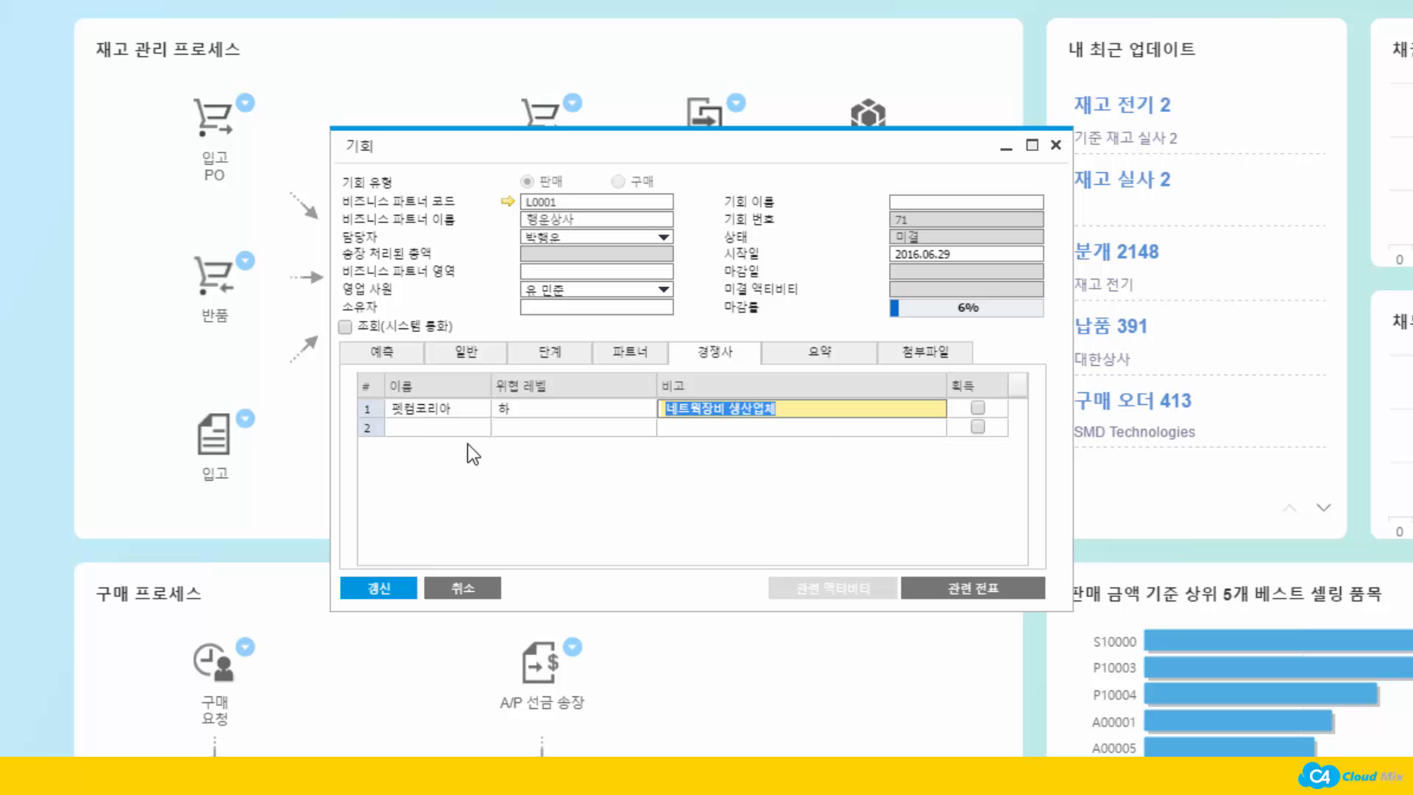
- Add 큐빅시스템 as the second competitor with threat level 상
left_click(477, 427)
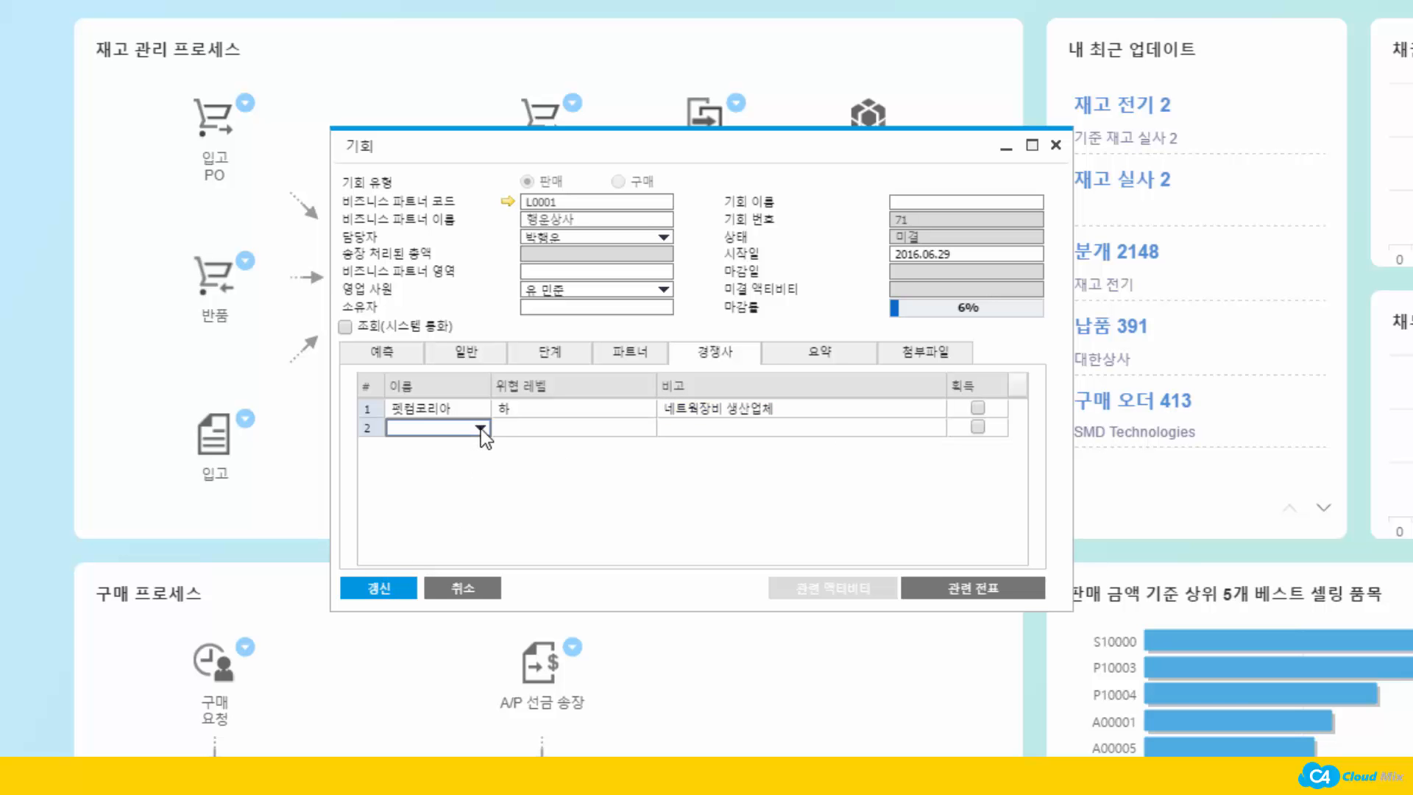
left_click(480, 428)
left_click(462, 497)
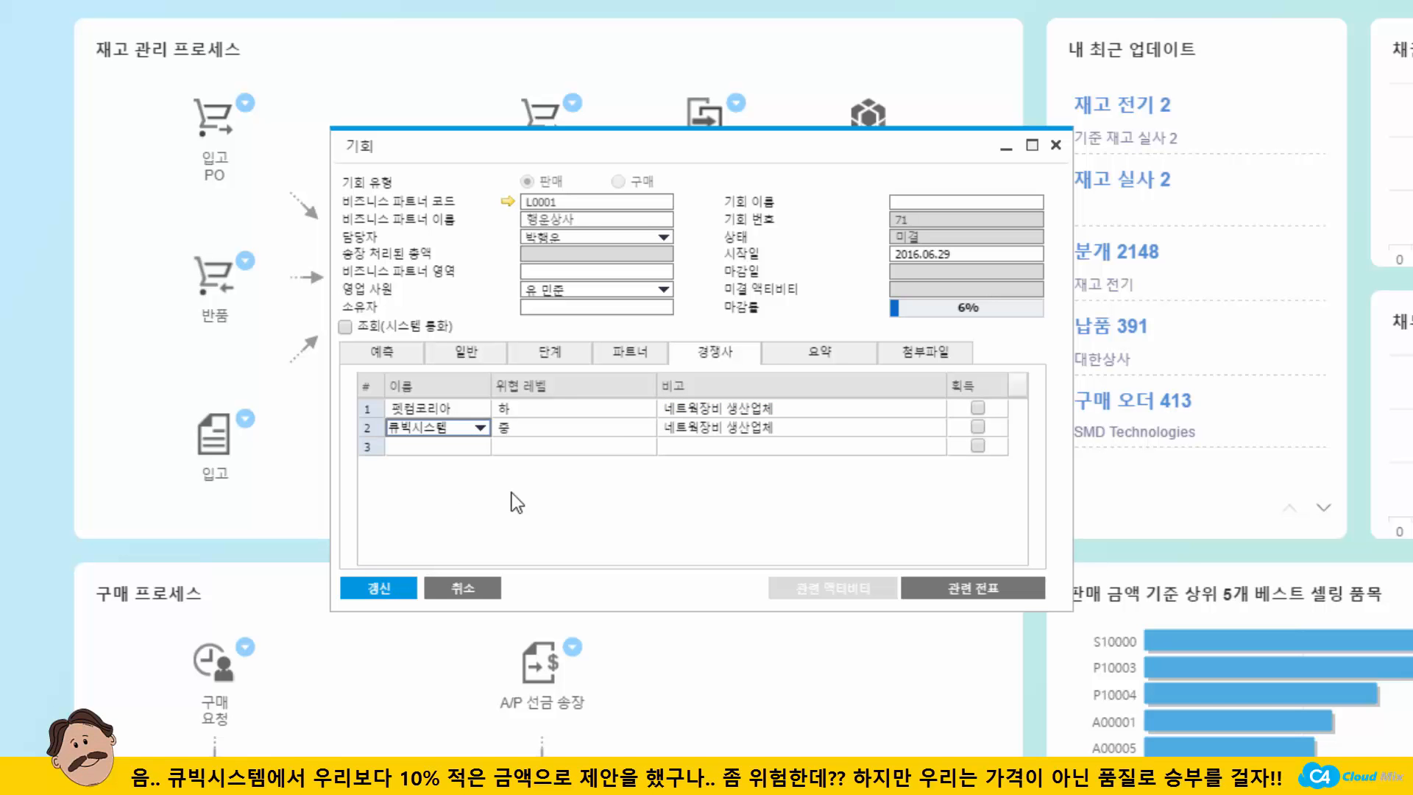
left_click(633, 435)
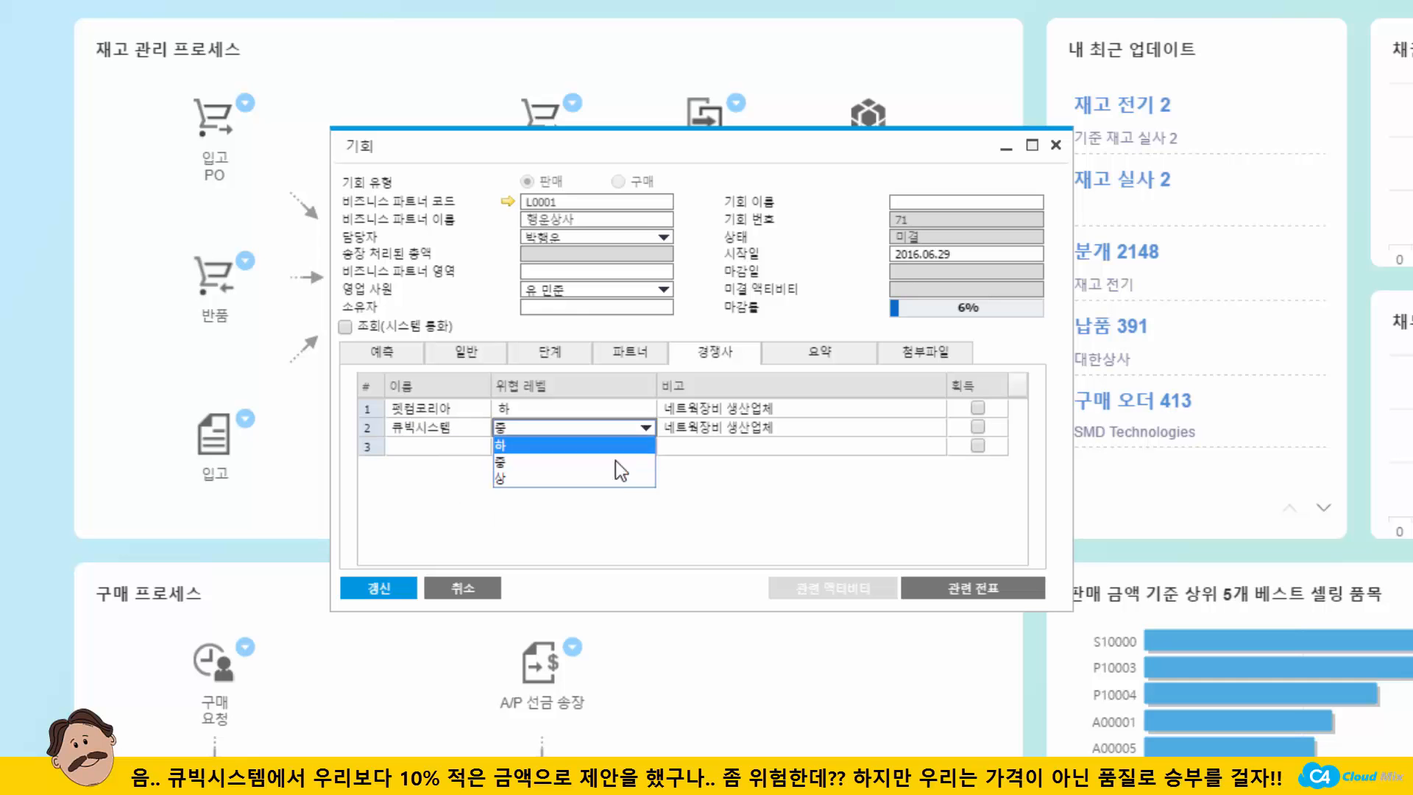
left_click(622, 479)
- Append ", 제안가격 10% 다운" to the remarks for 큐빅시스템 and update the opportunity
left_click(783, 426)
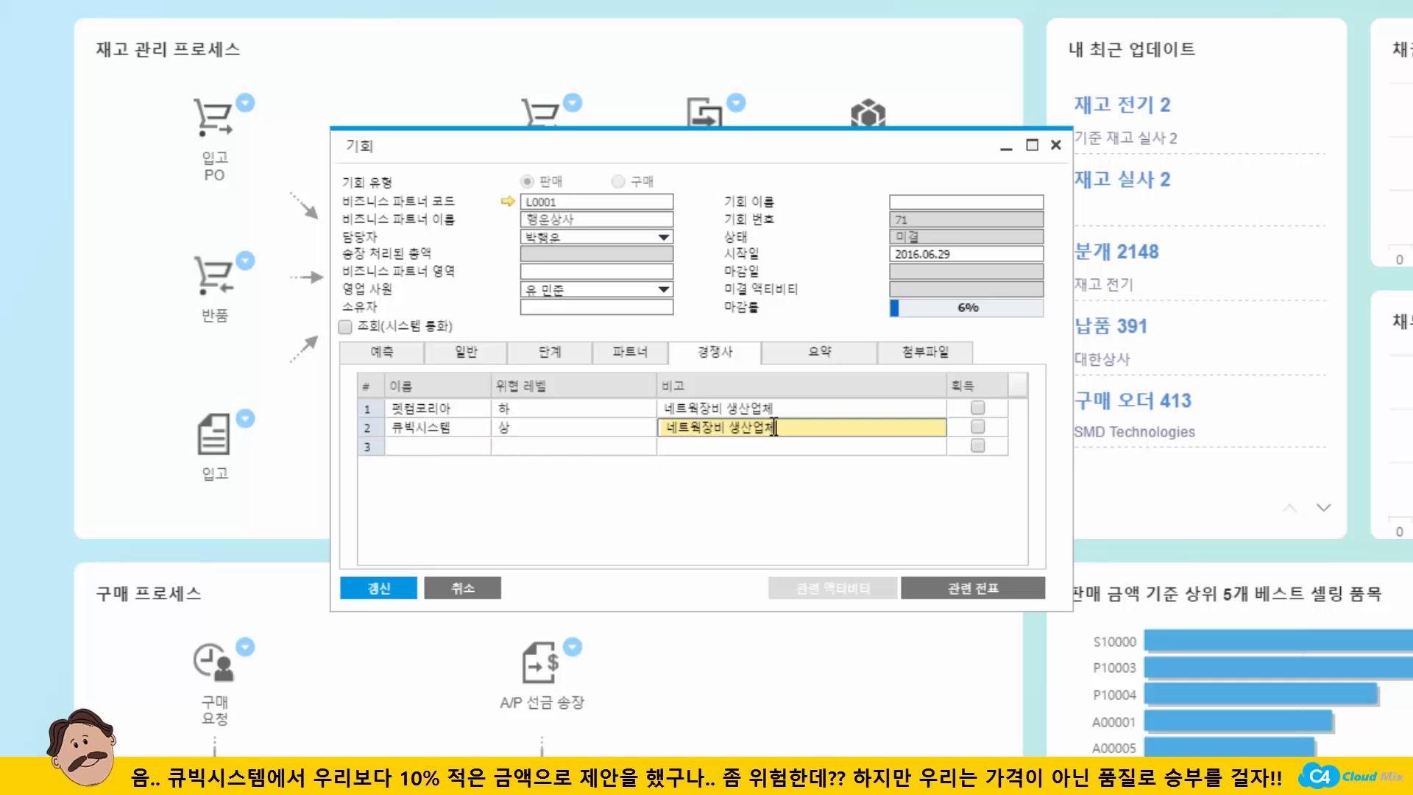
type(". 제안가격 10")
type("% 대우")
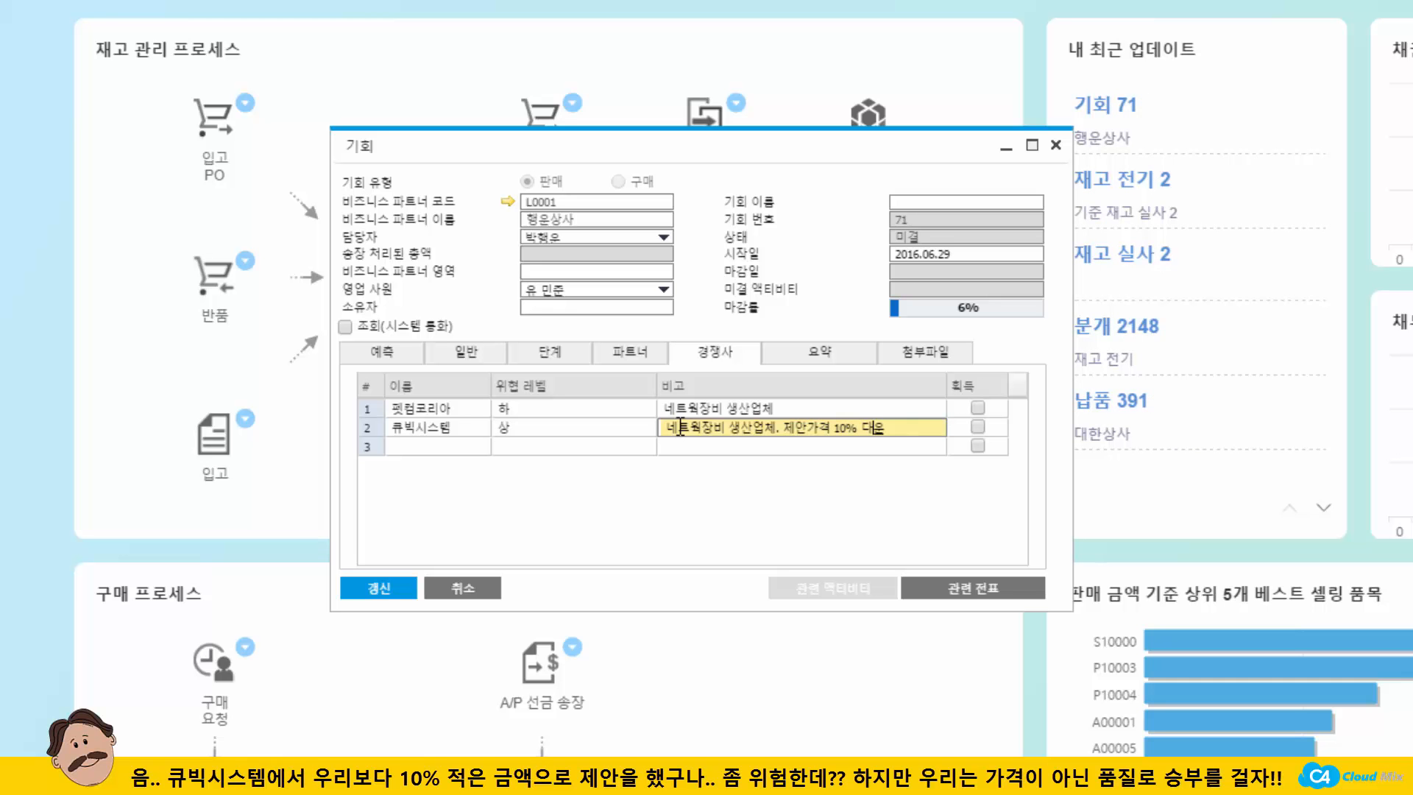
left_click(395, 583)
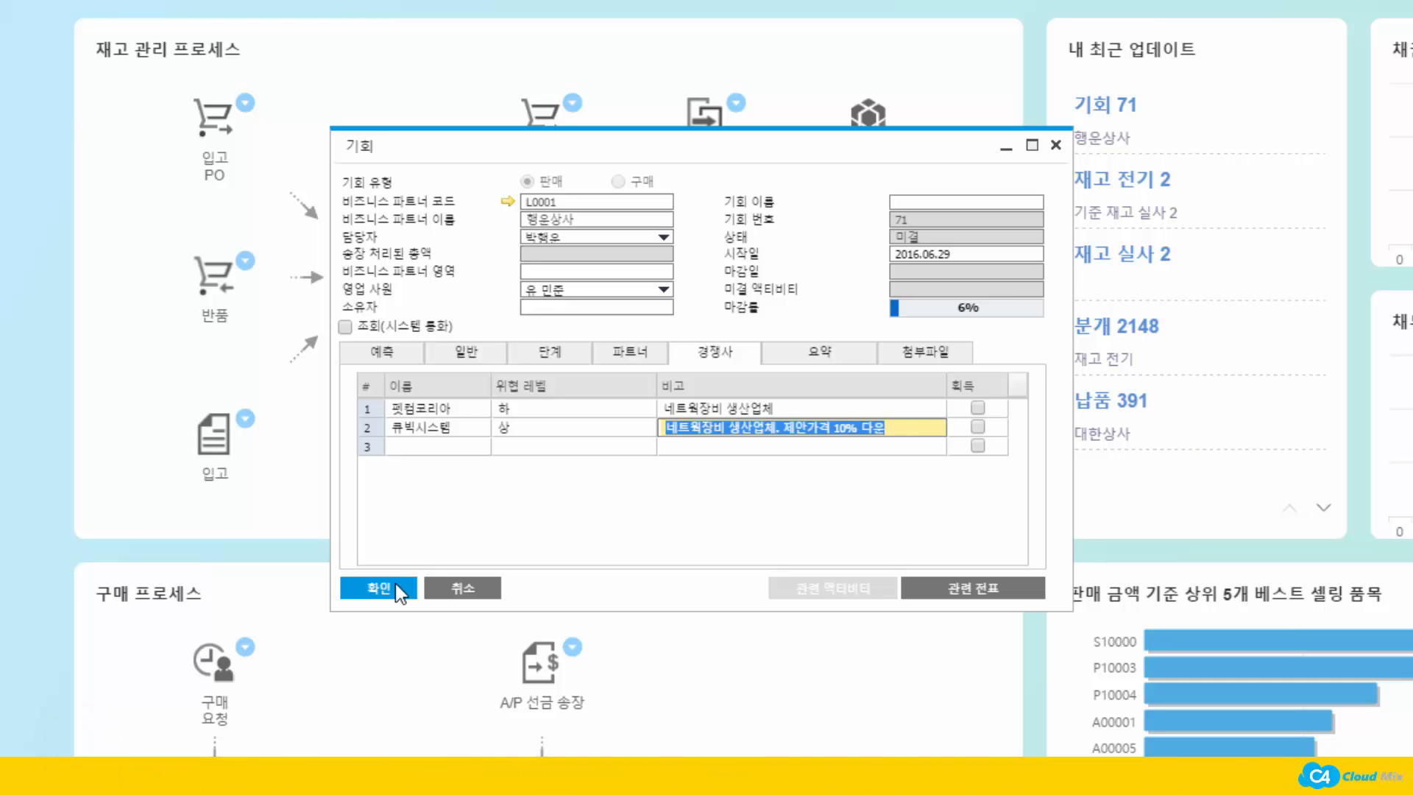
- Add a second stage row to the opportunity with start and closing dates 2016.06.30 and stage 1차 미팅
left_click(575, 361)
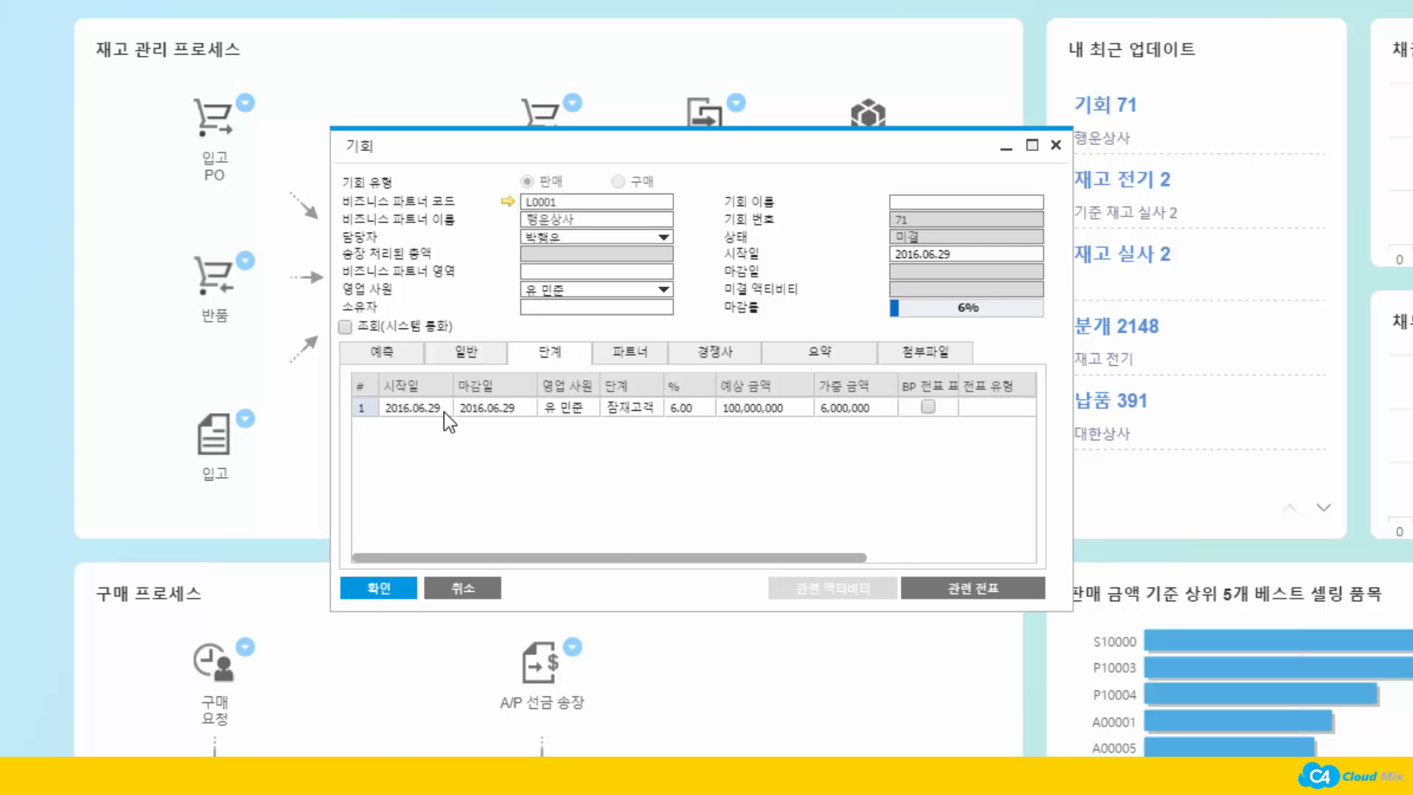
right_click(421, 405)
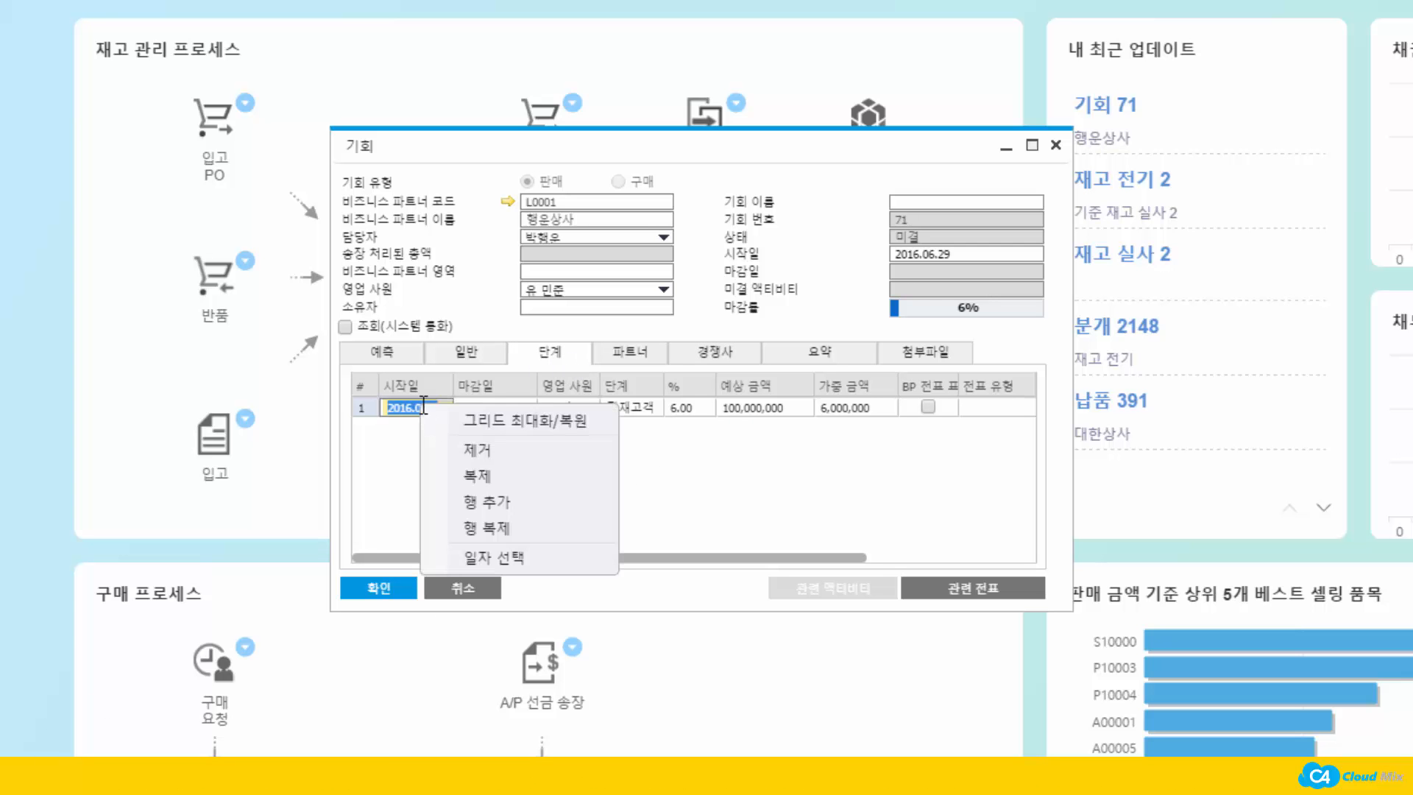
left_click(485, 508)
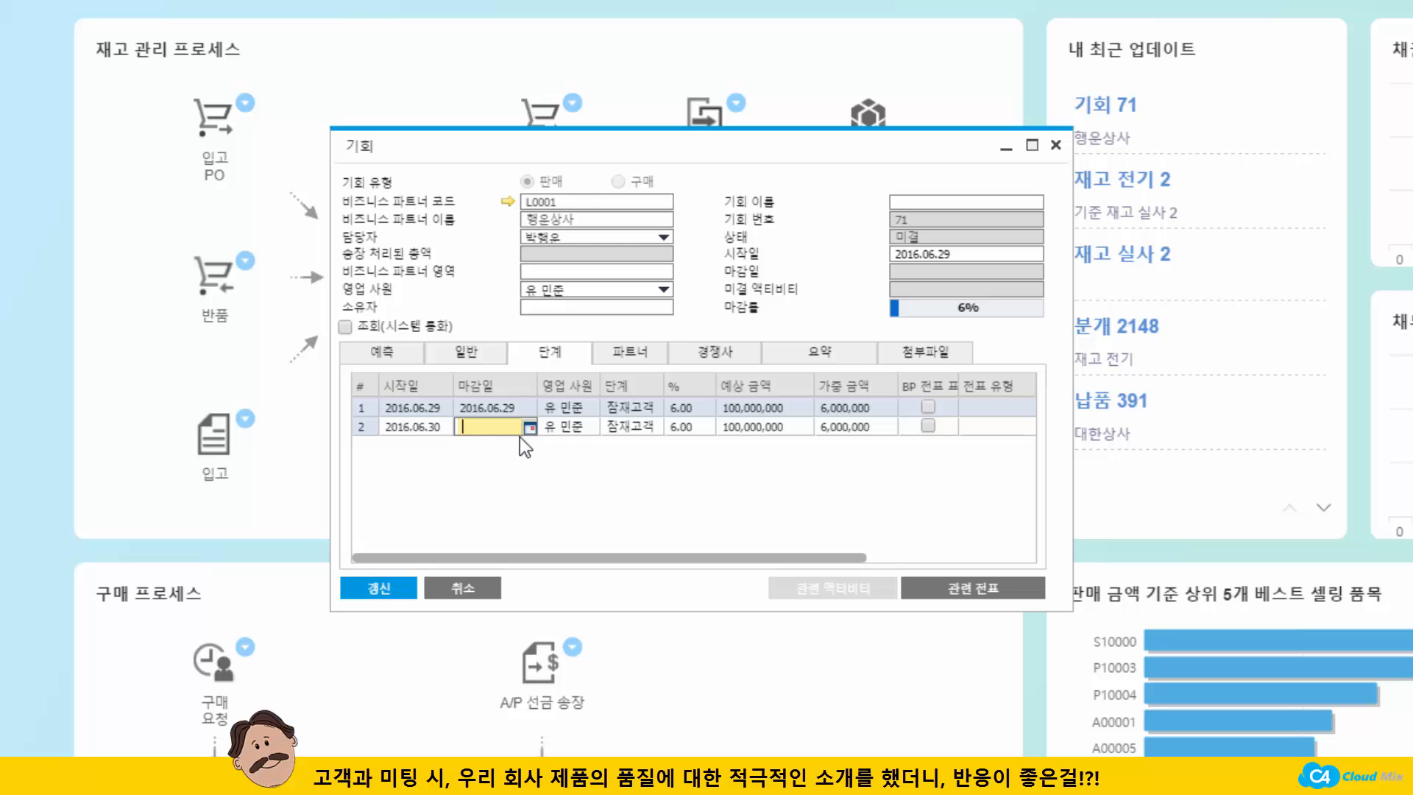
type("30")
key("Tab")
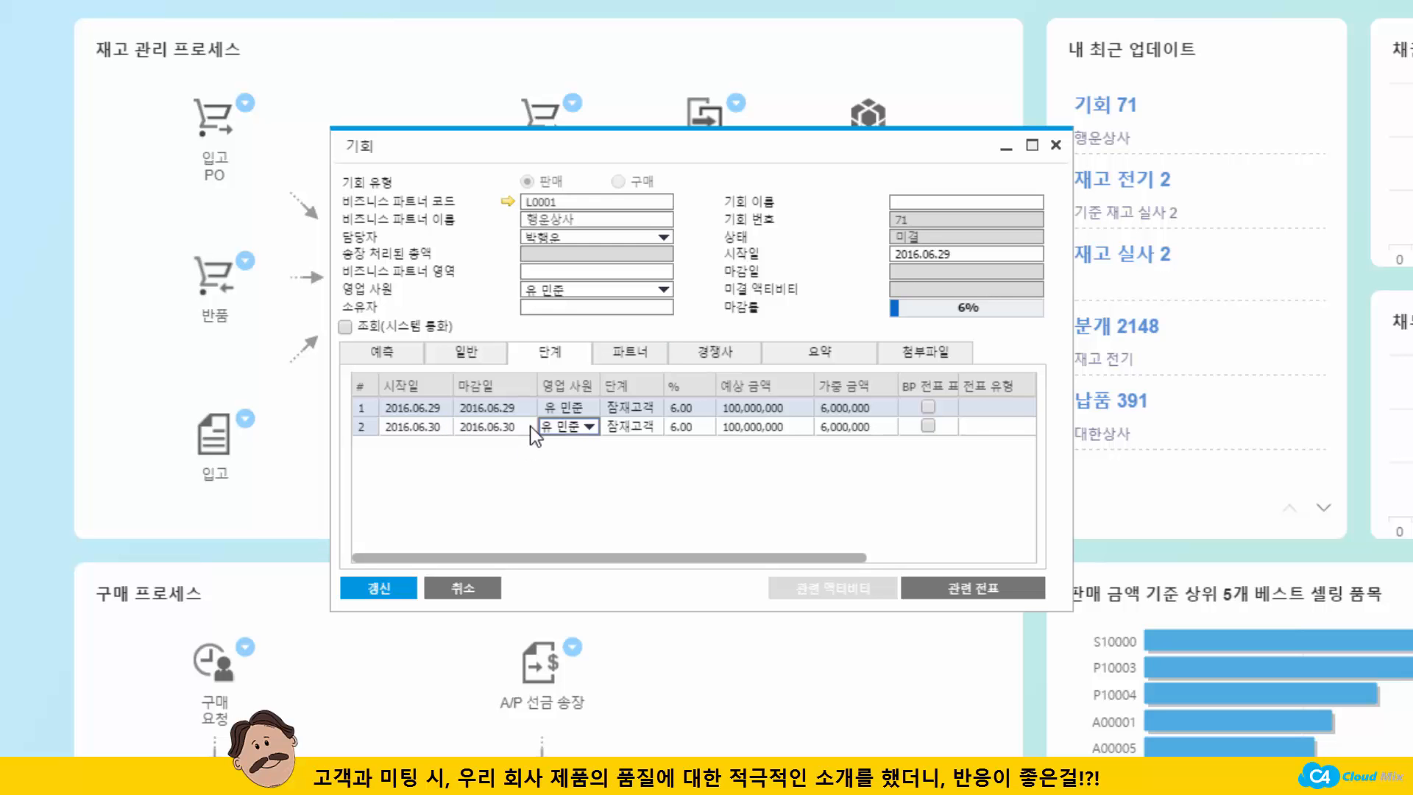
left_click(650, 427)
left_click(653, 427)
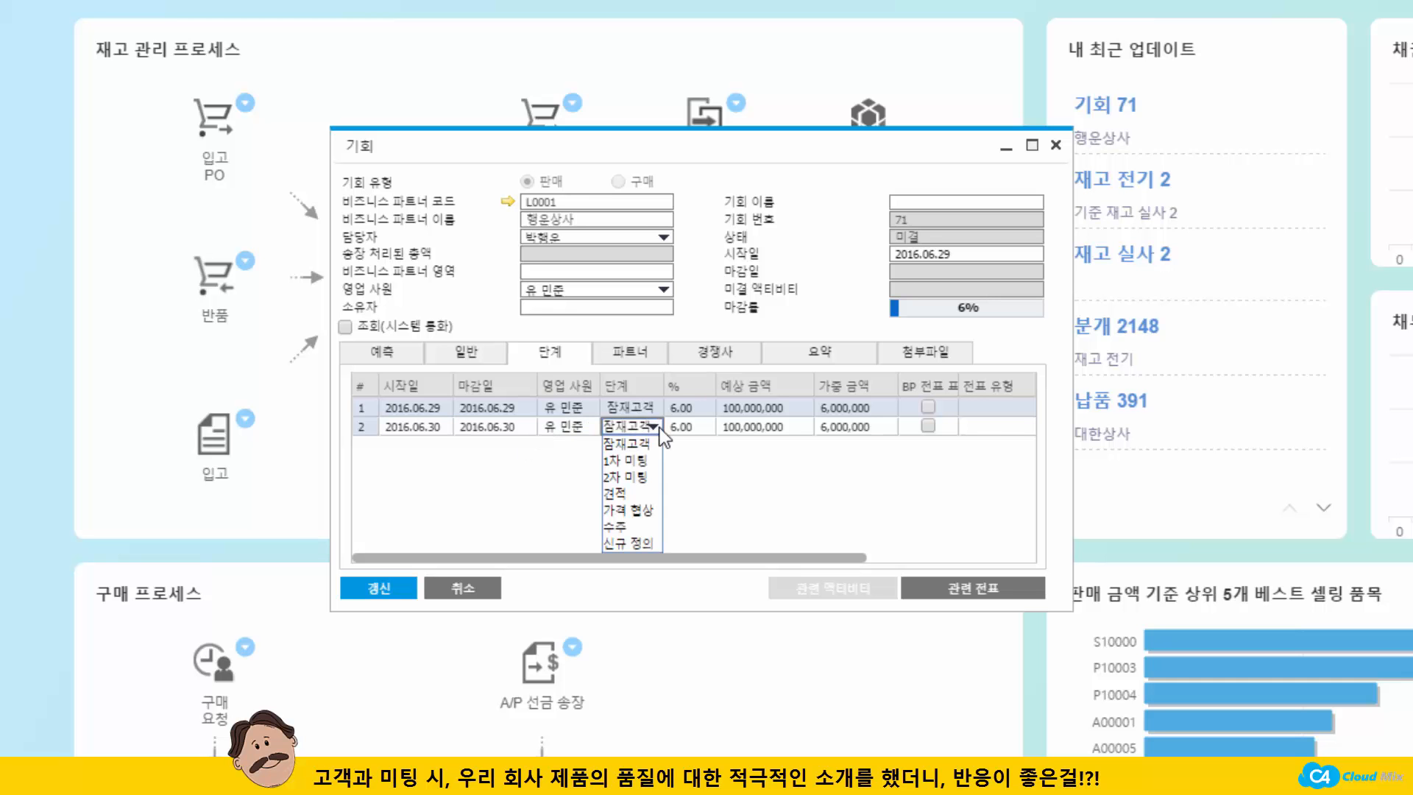
left_click(643, 461)
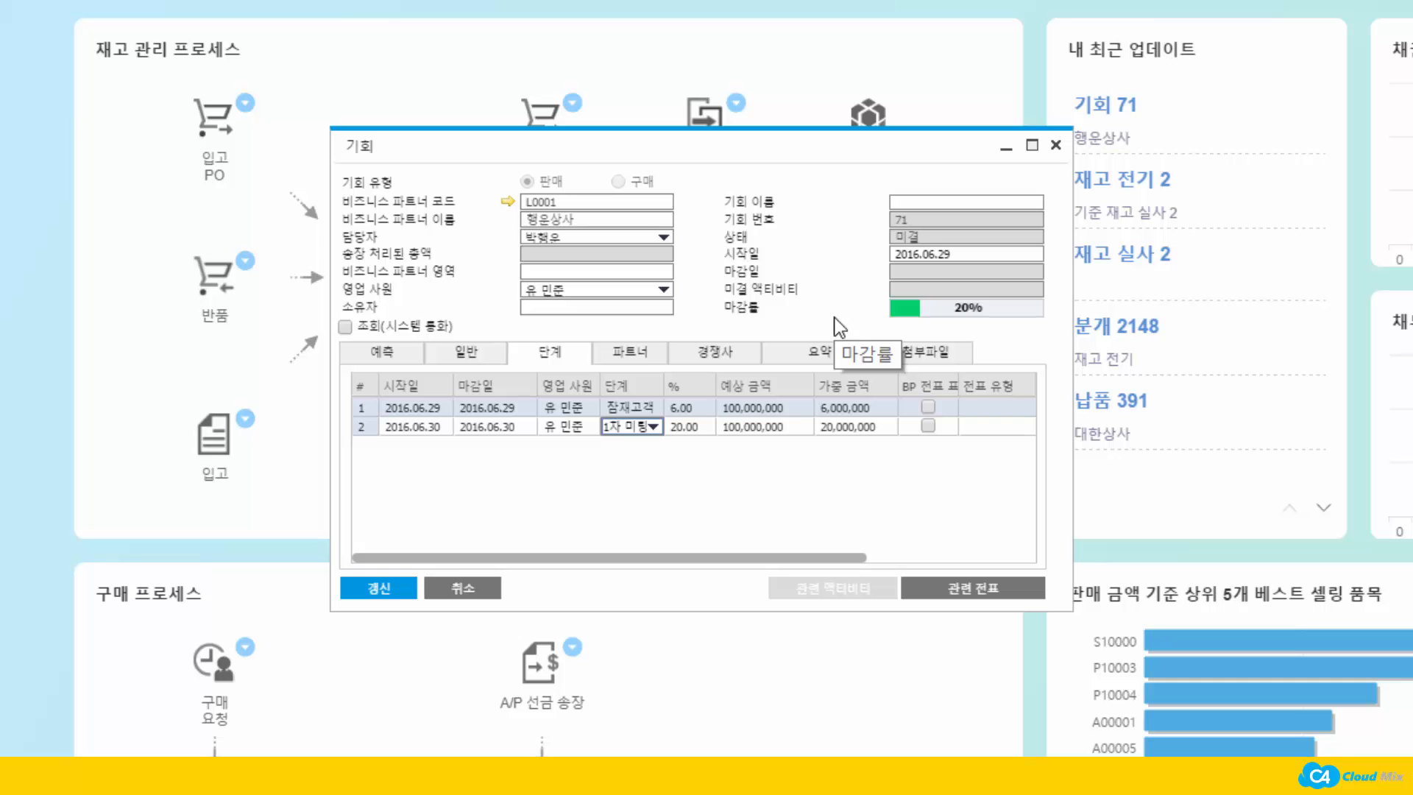
- Update the opportunity, and add a third stage row with start and closing dates 2016.07.01
left_click(377, 586)
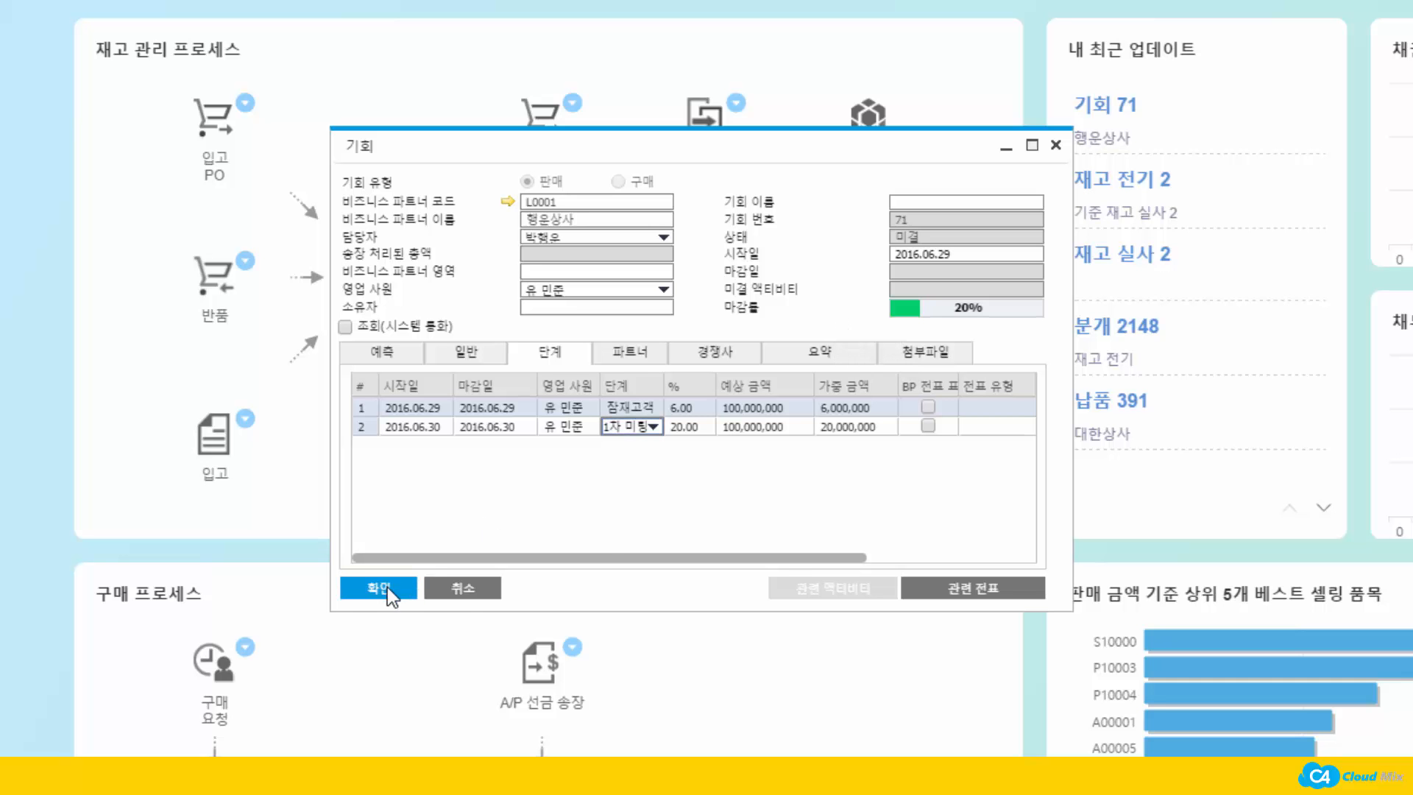
right_click(417, 433)
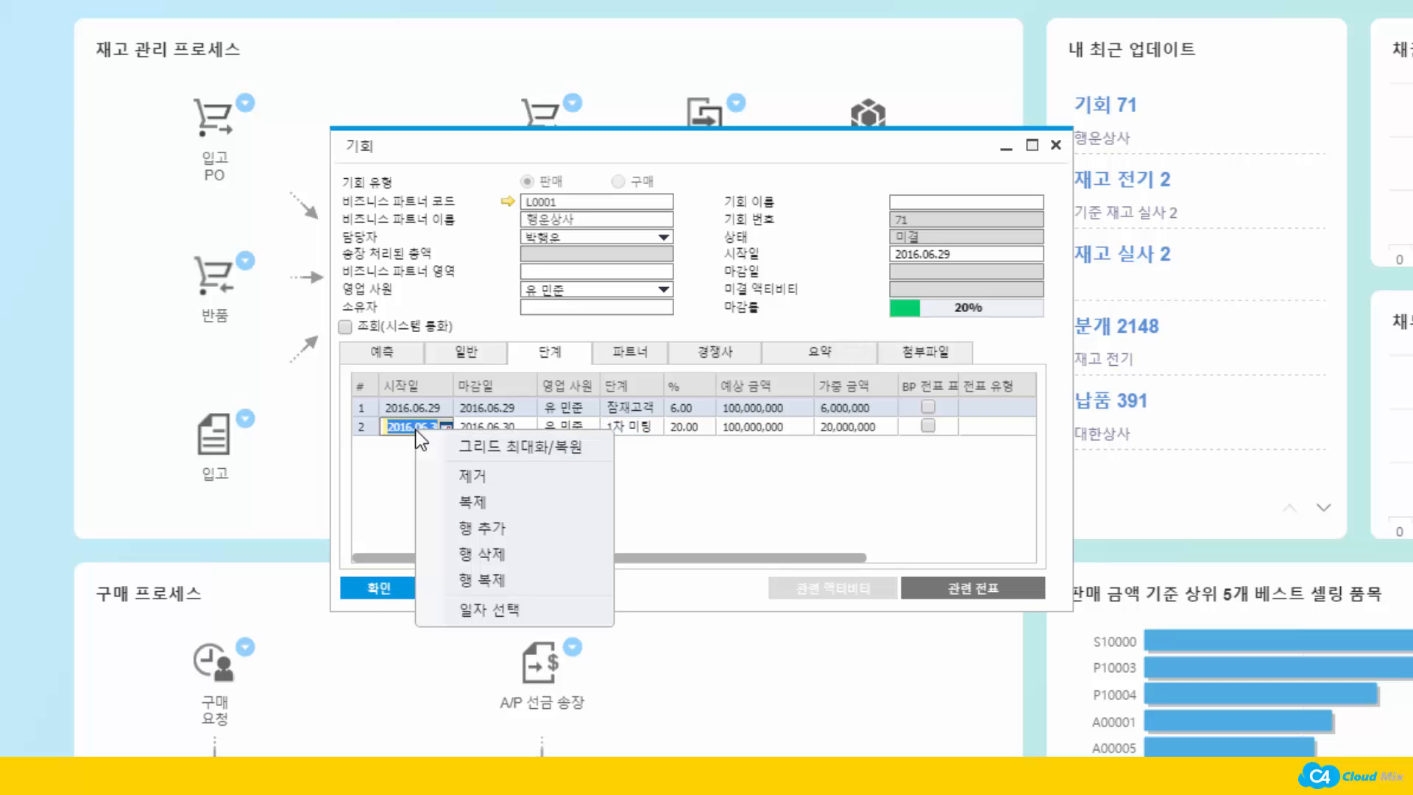
left_click(459, 535)
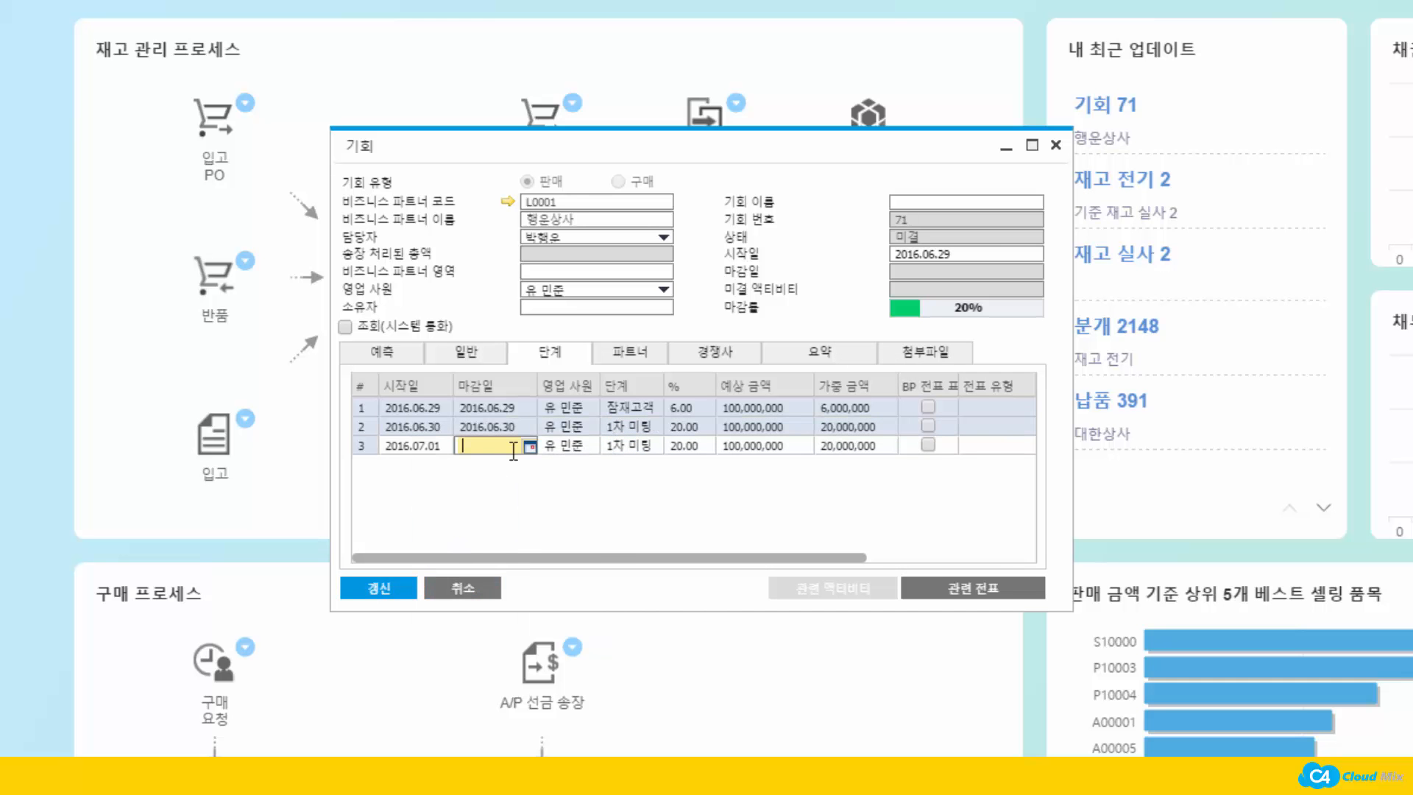
type("ㄱ")
type("01")
key("Tab")
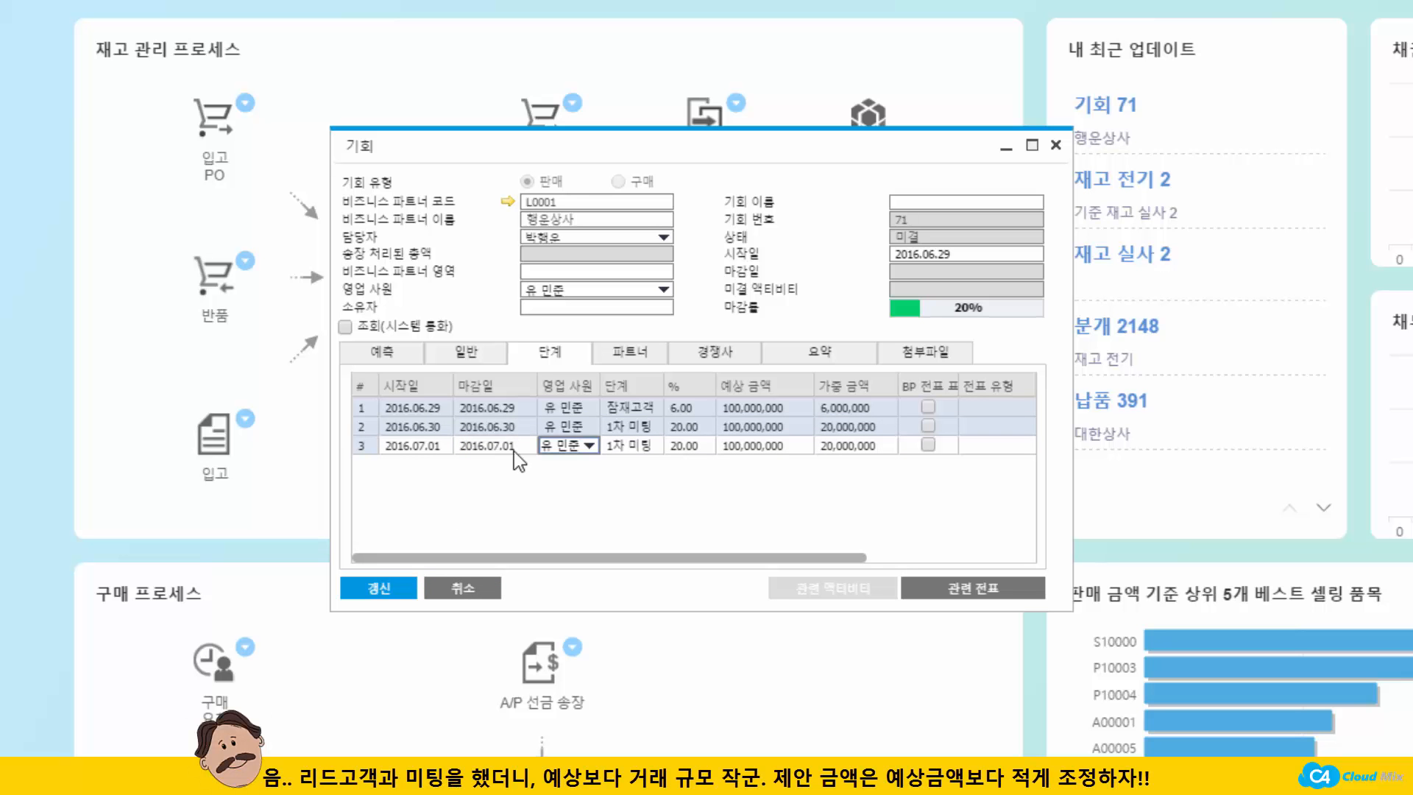
- Set the third stage's expected amount to 90,000,000, update the opportunity, and check its forecast
left_click(753, 446)
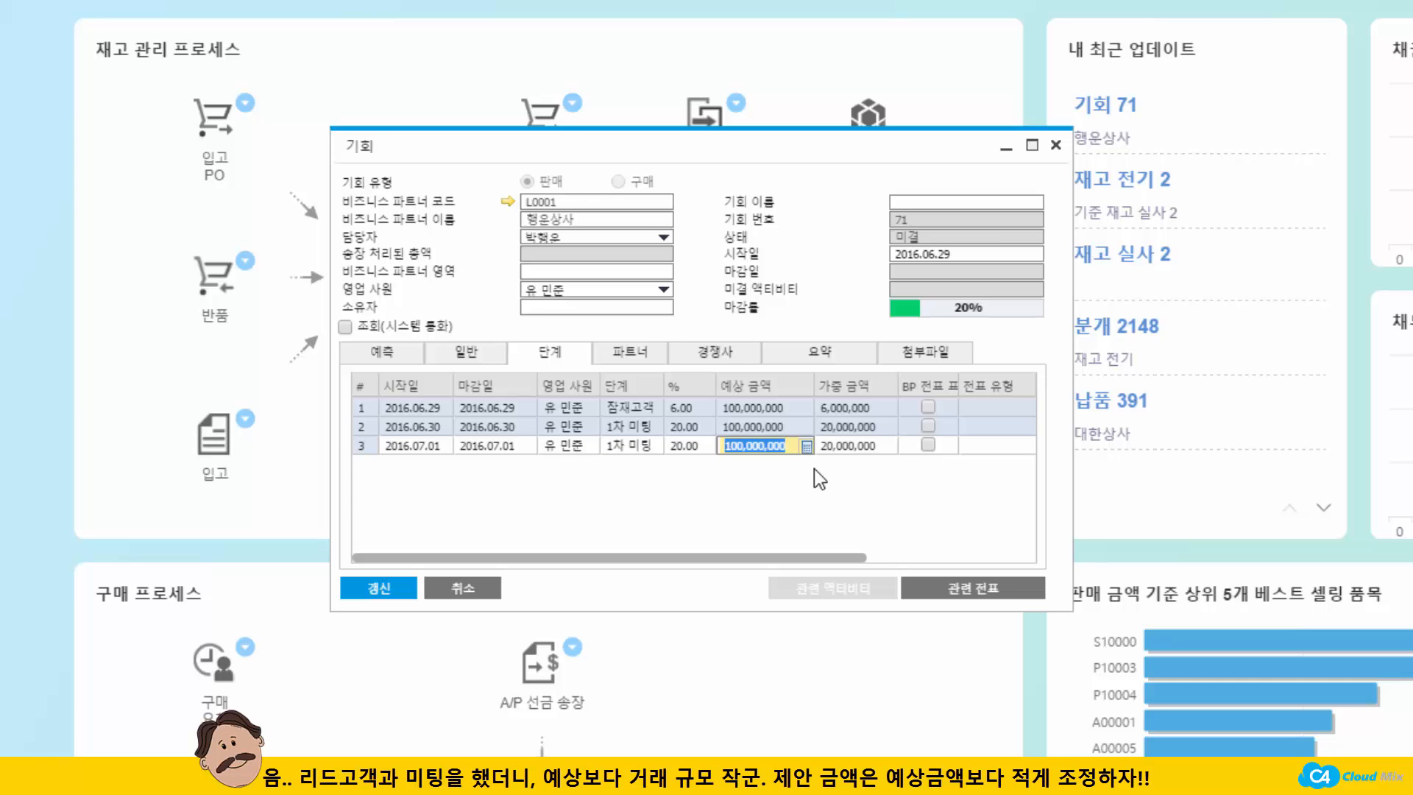
type("90,")
type("000,000")
key("Tab")
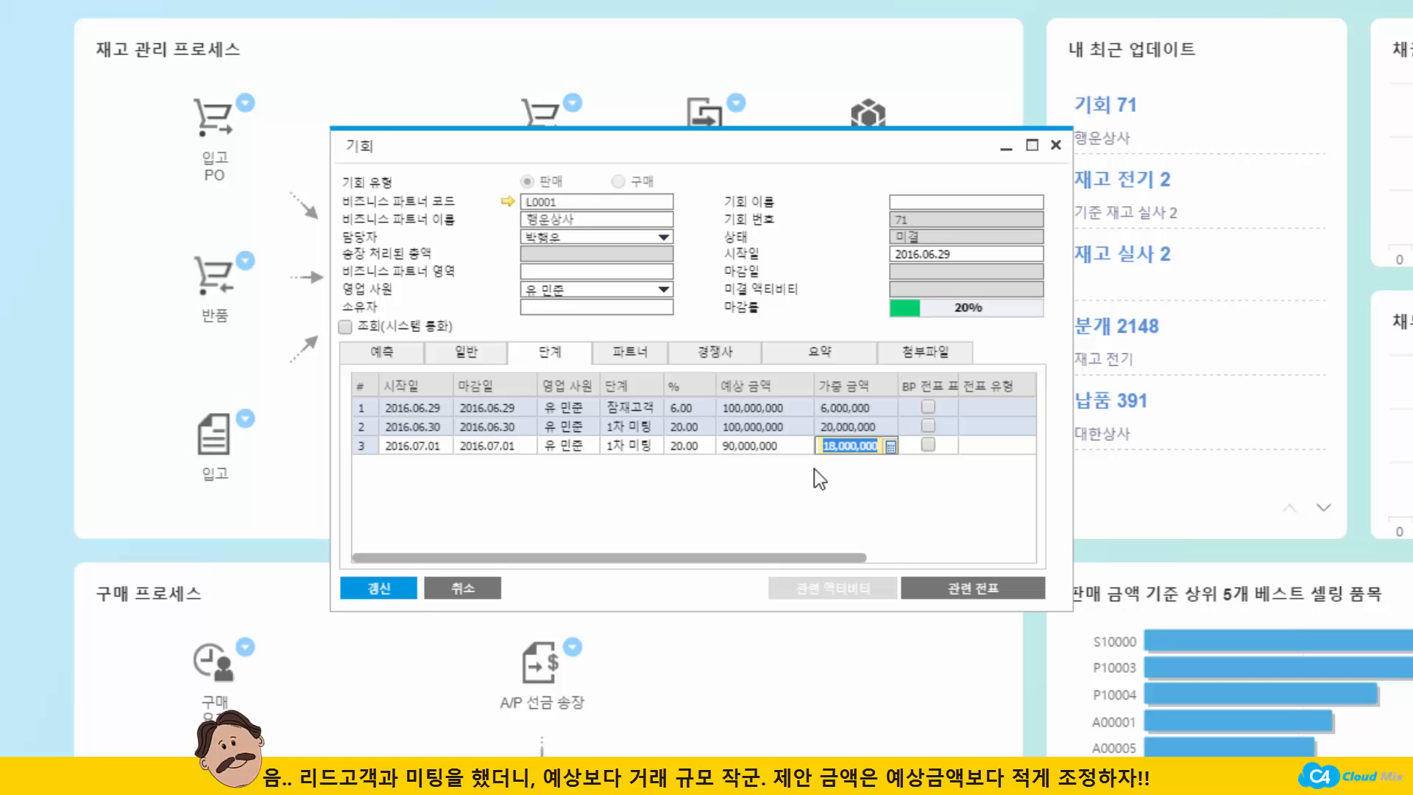
left_click(412, 597)
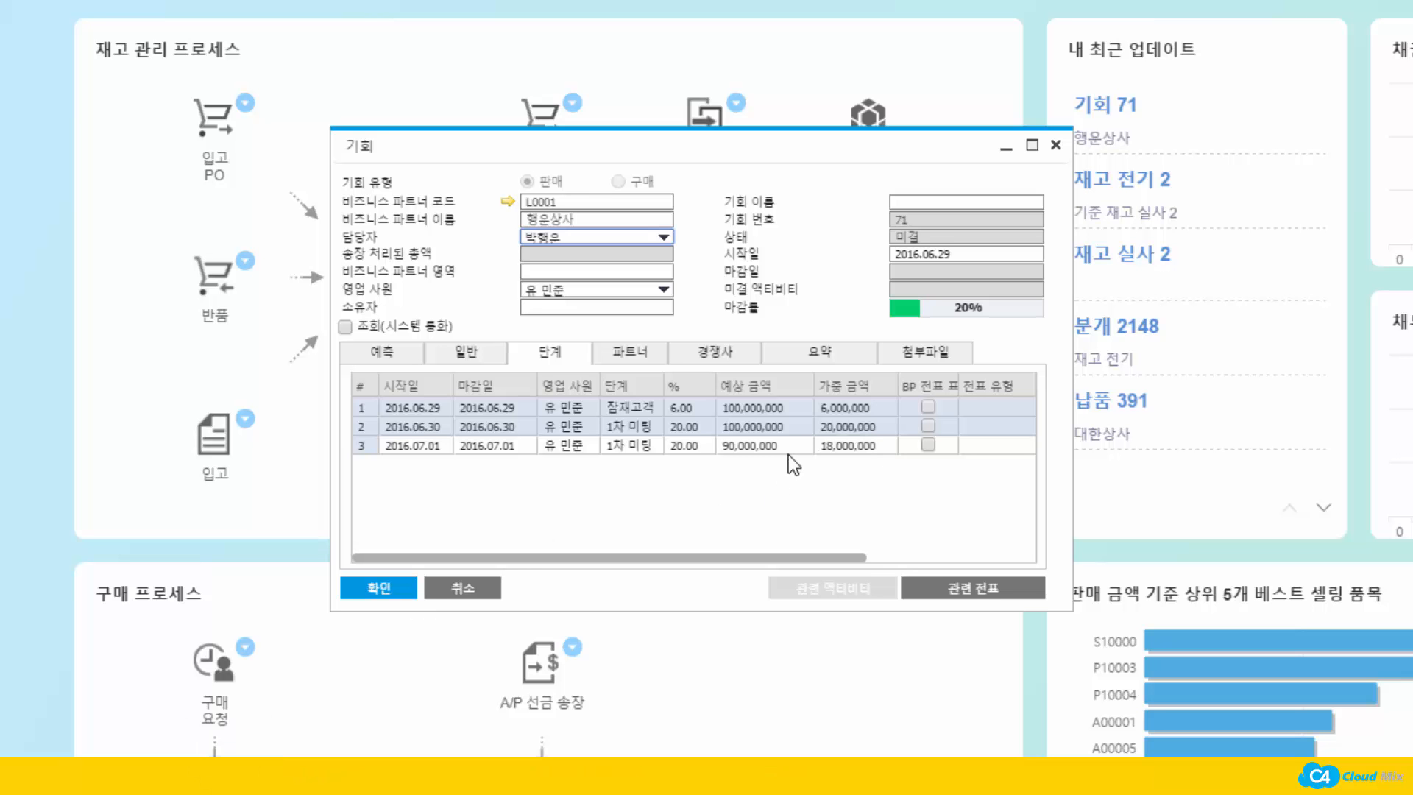
left_click(369, 355)
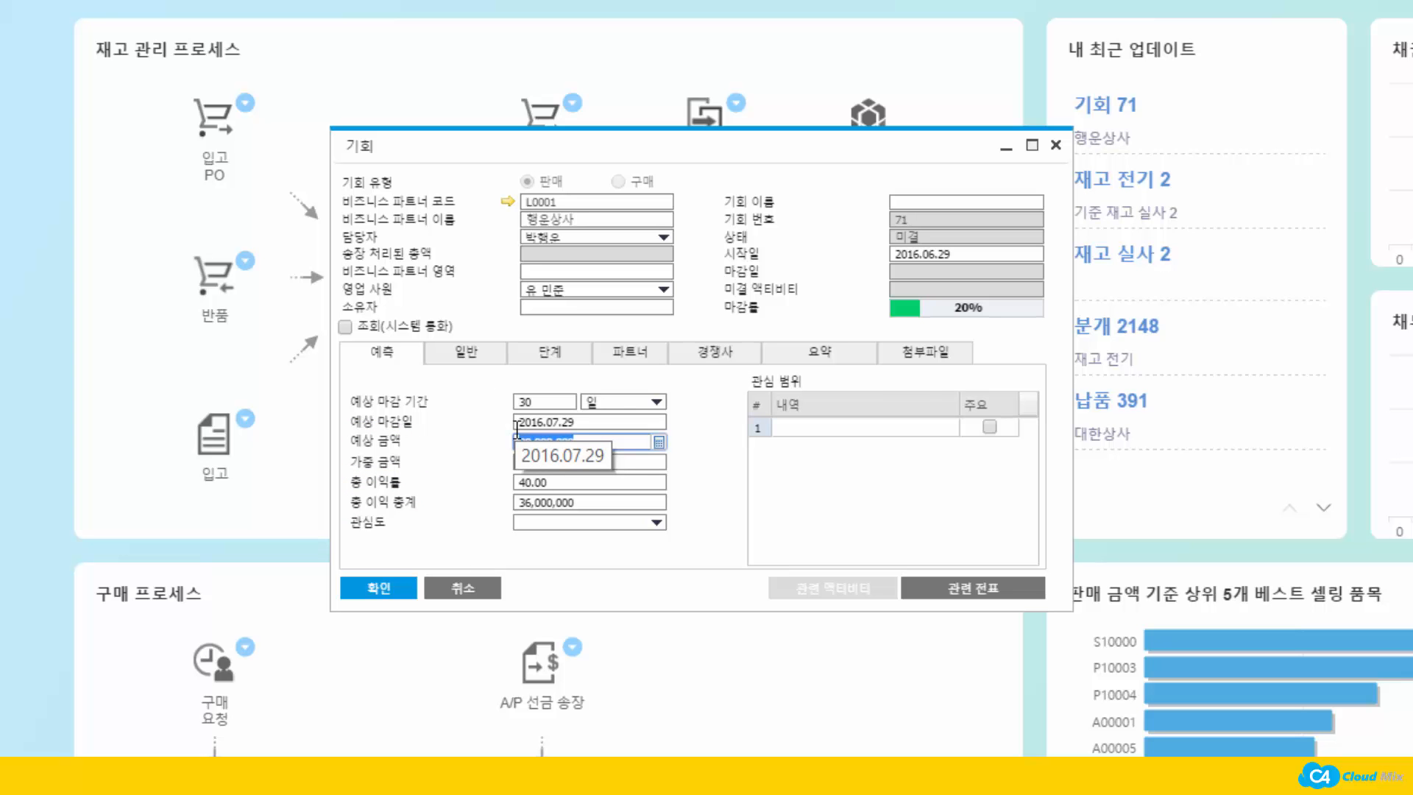
- Add a fourth stage row with start and closing dates 2016.07.02 and stage 가격 협상
left_click(551, 355)
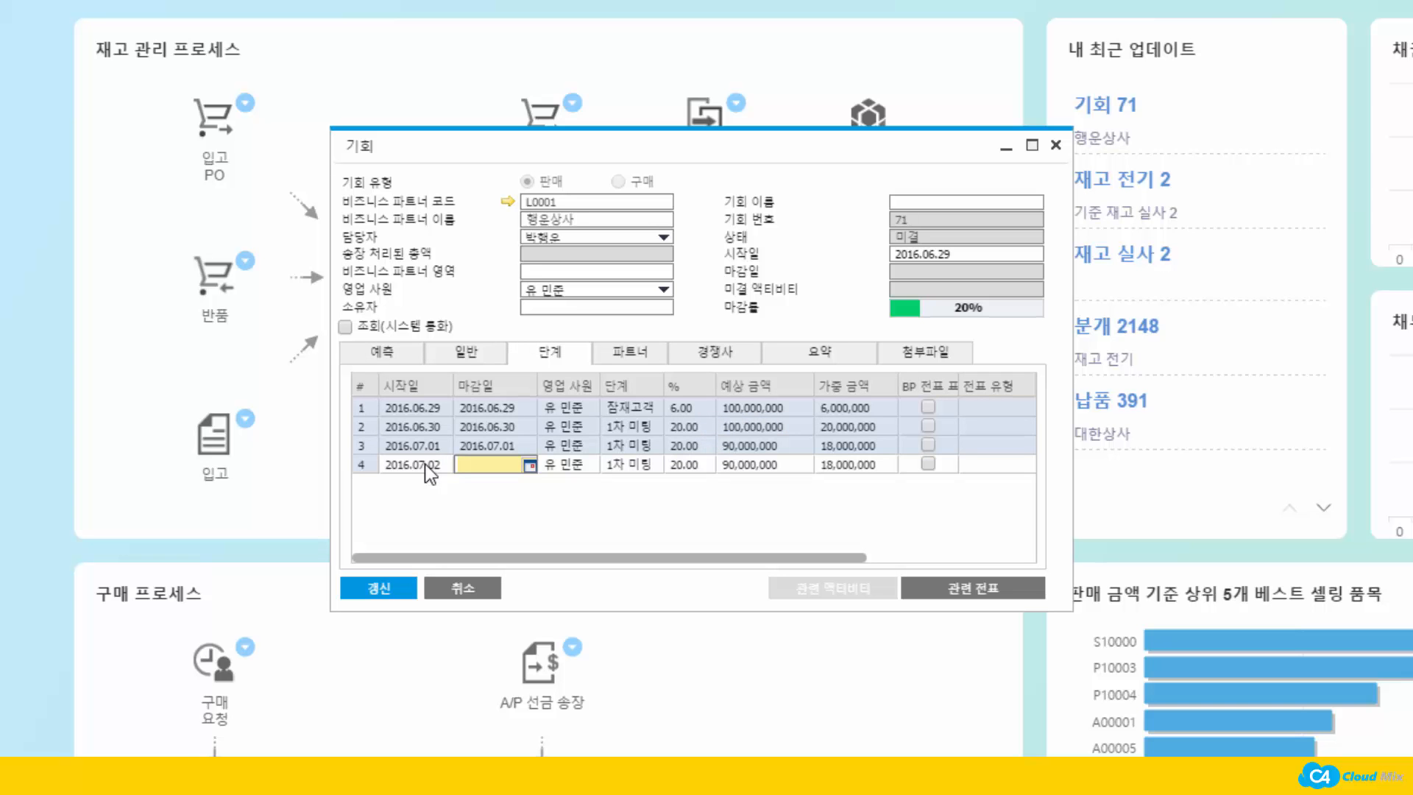
left_click(425, 464)
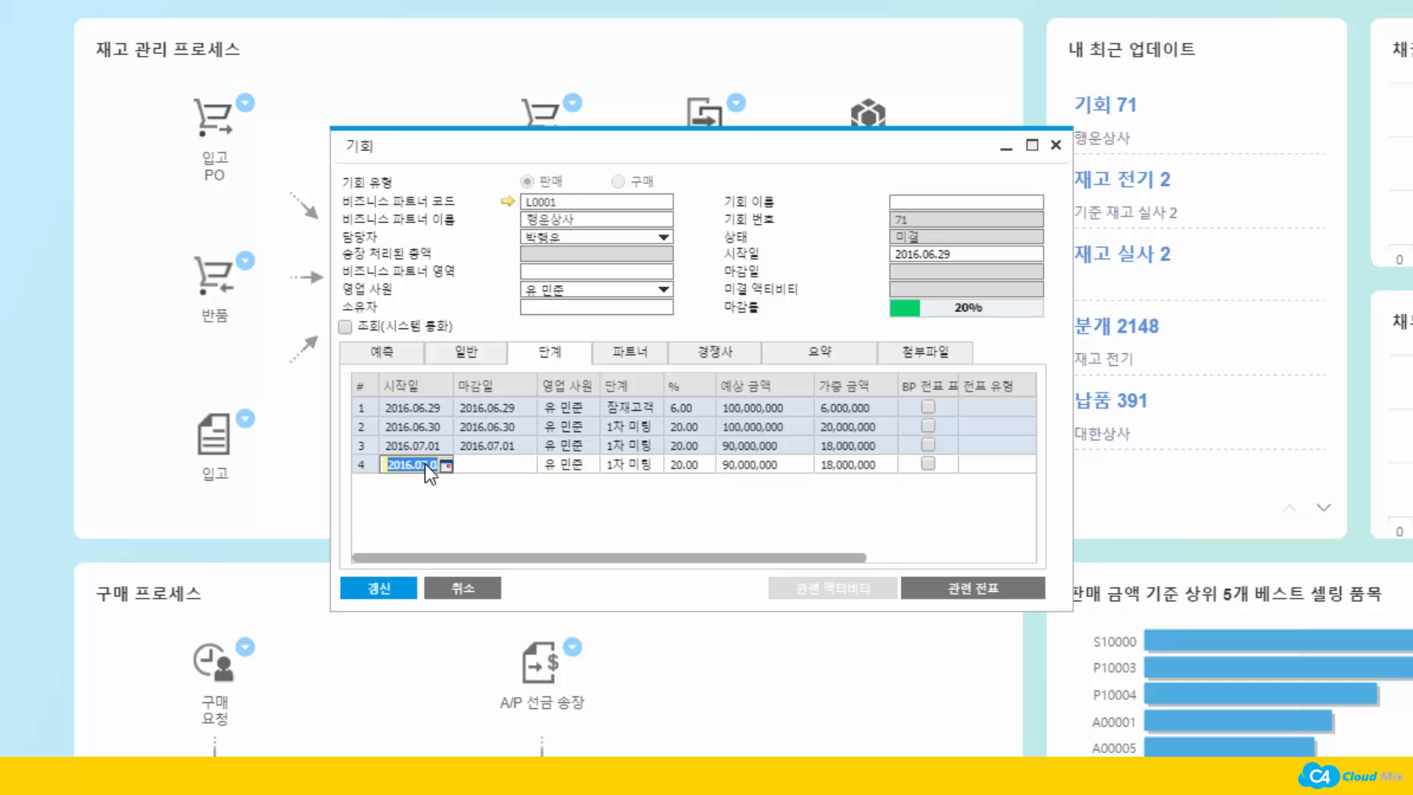
left_click(502, 461)
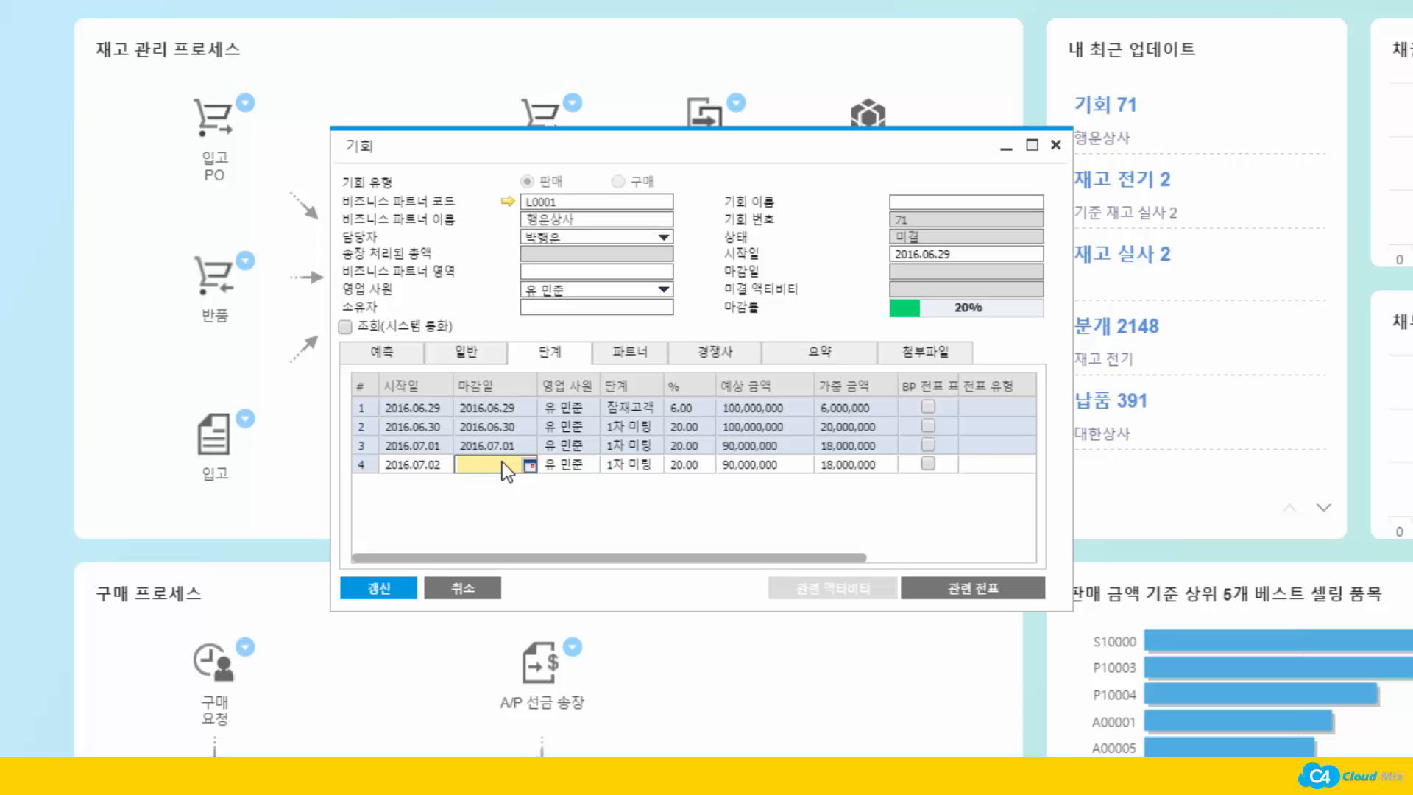
type("702")
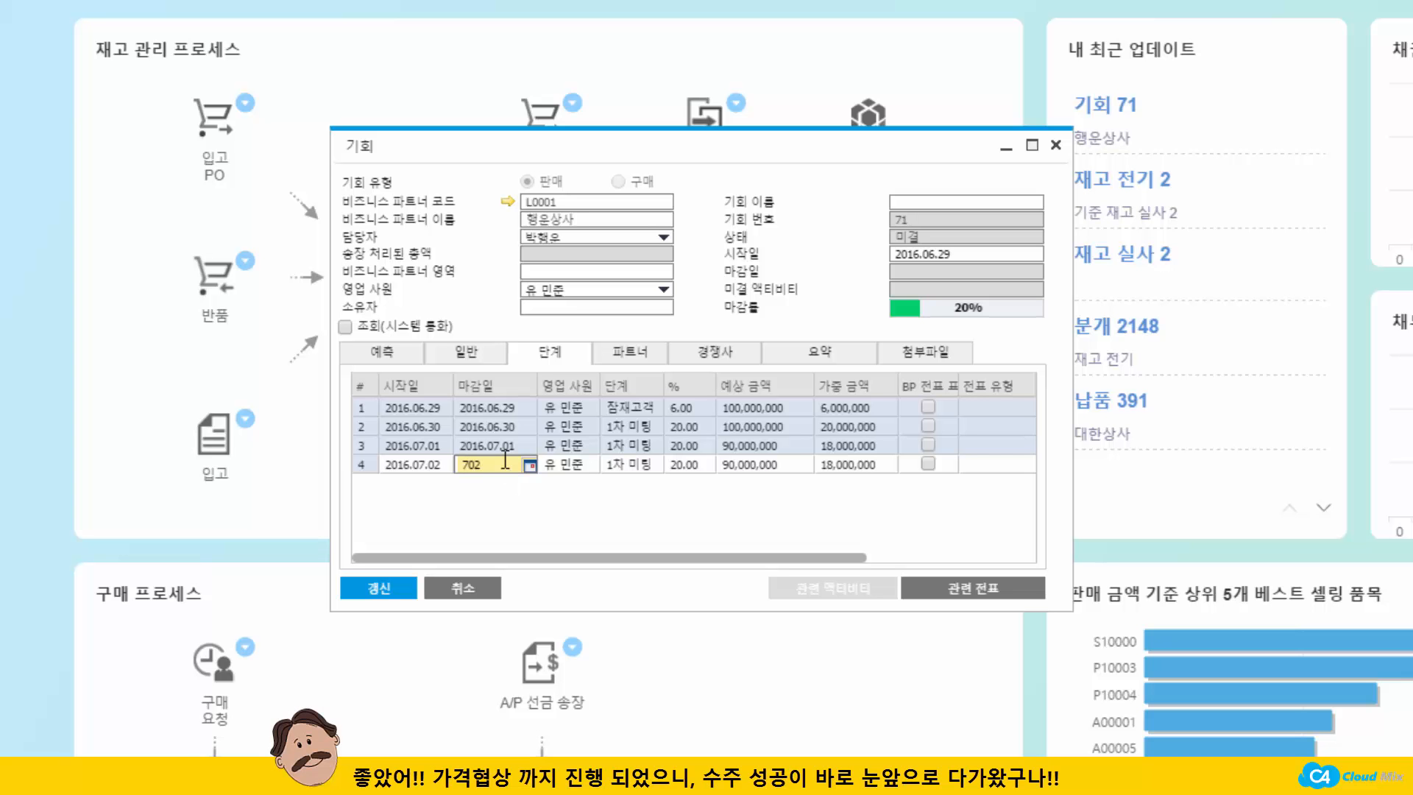
key("Tab")
left_click(655, 467)
left_click(656, 467)
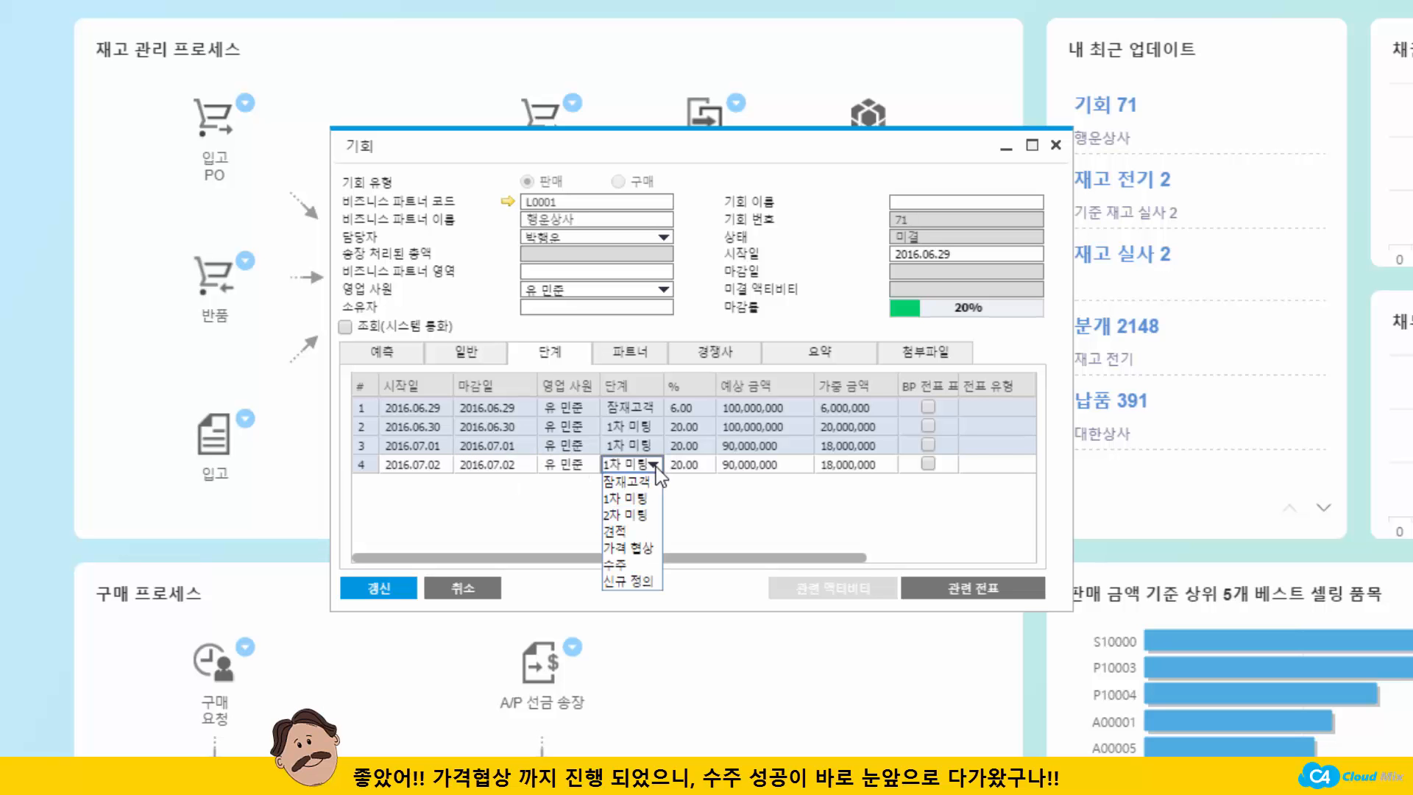
left_click(643, 549)
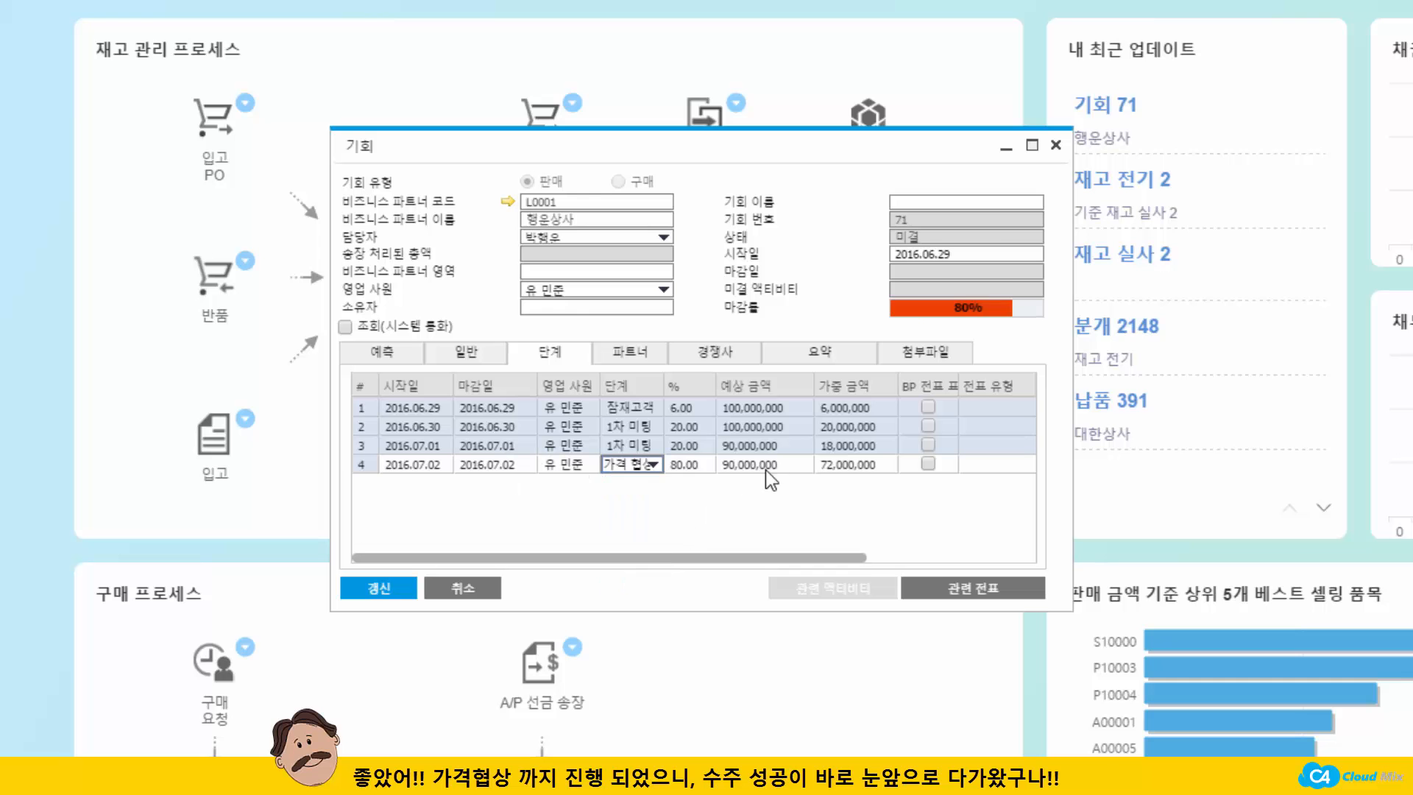
- Set the 가격 협상 stage's expected amount to 93,000,000, update the opportunity, and review its forecast
left_click(798, 462)
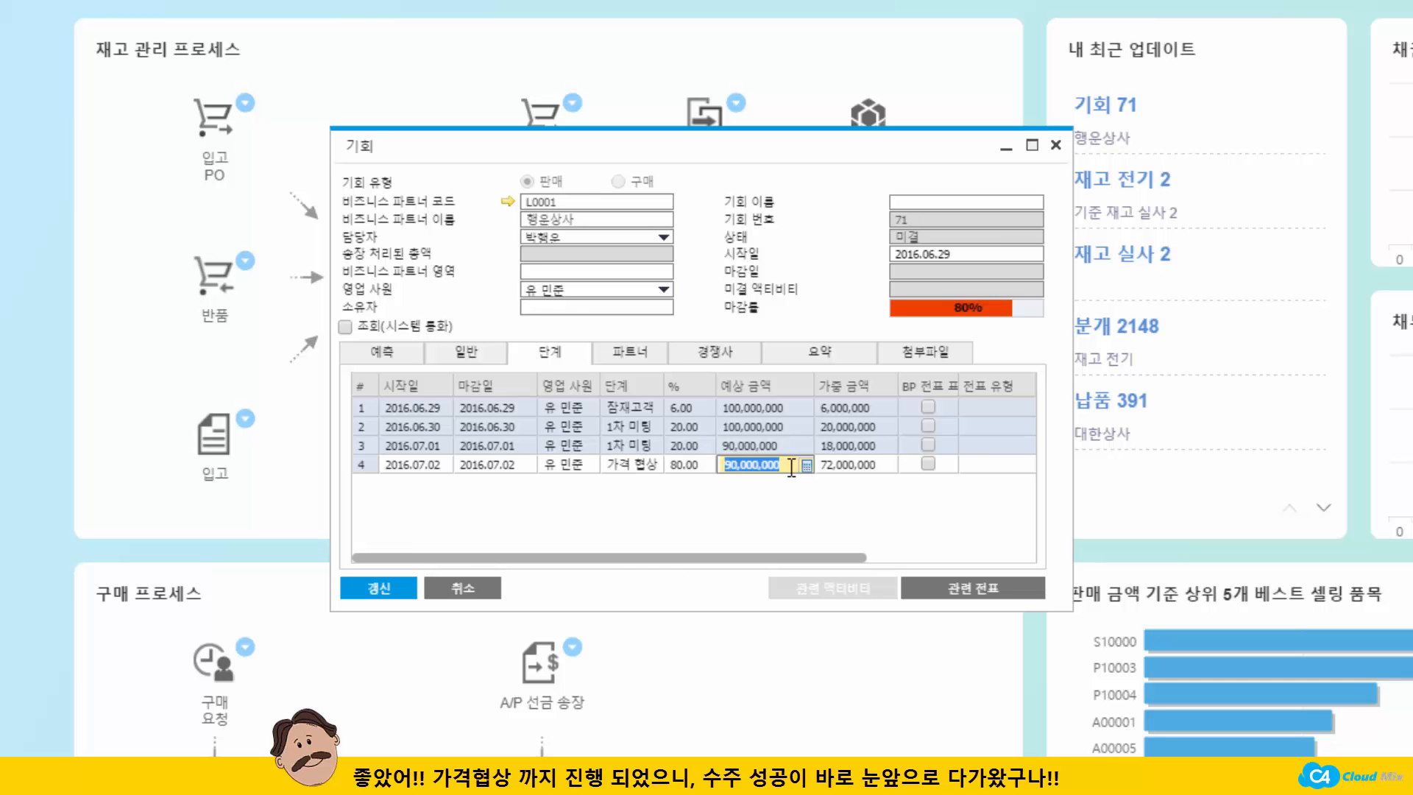
type("93,000,0")
type("00")
key("Tab")
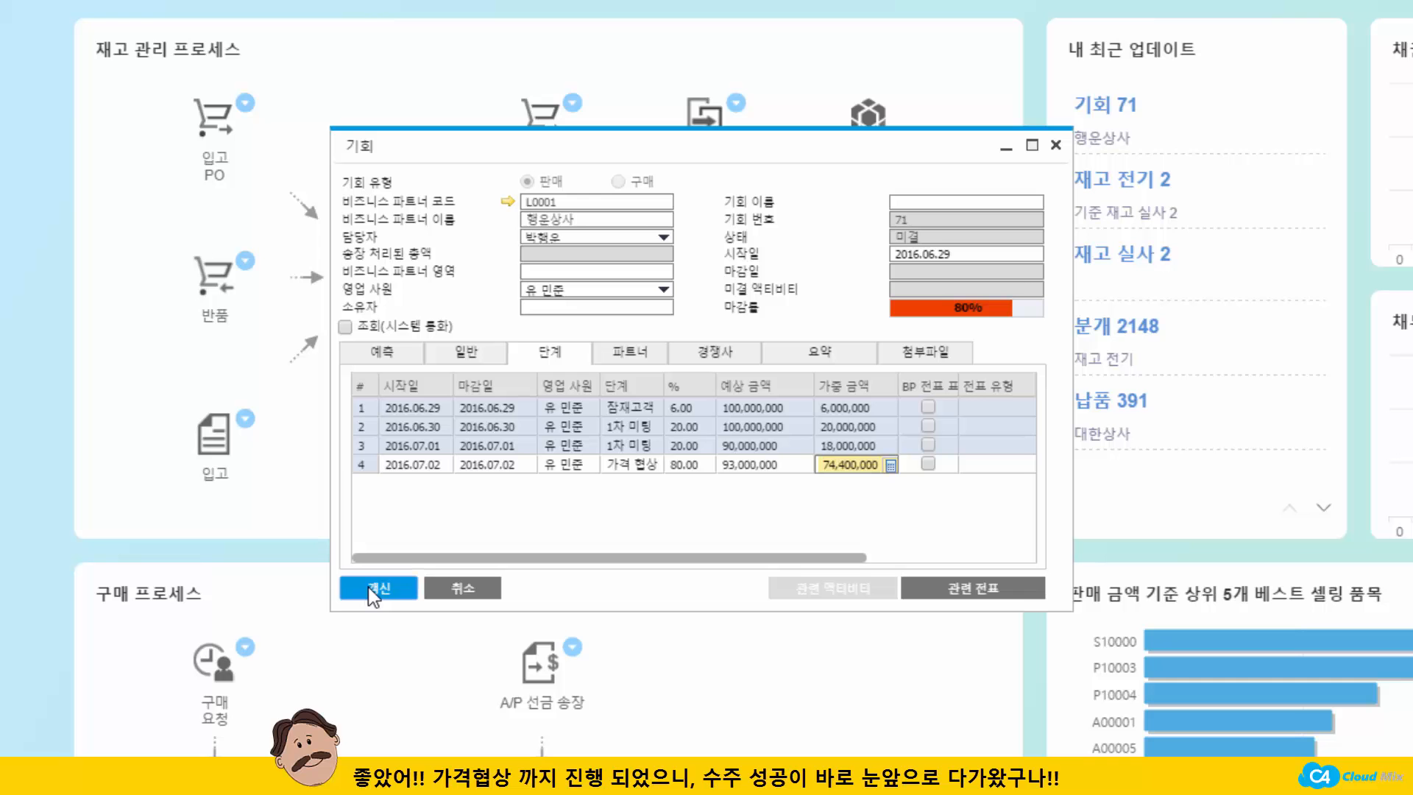
left_click(368, 586)
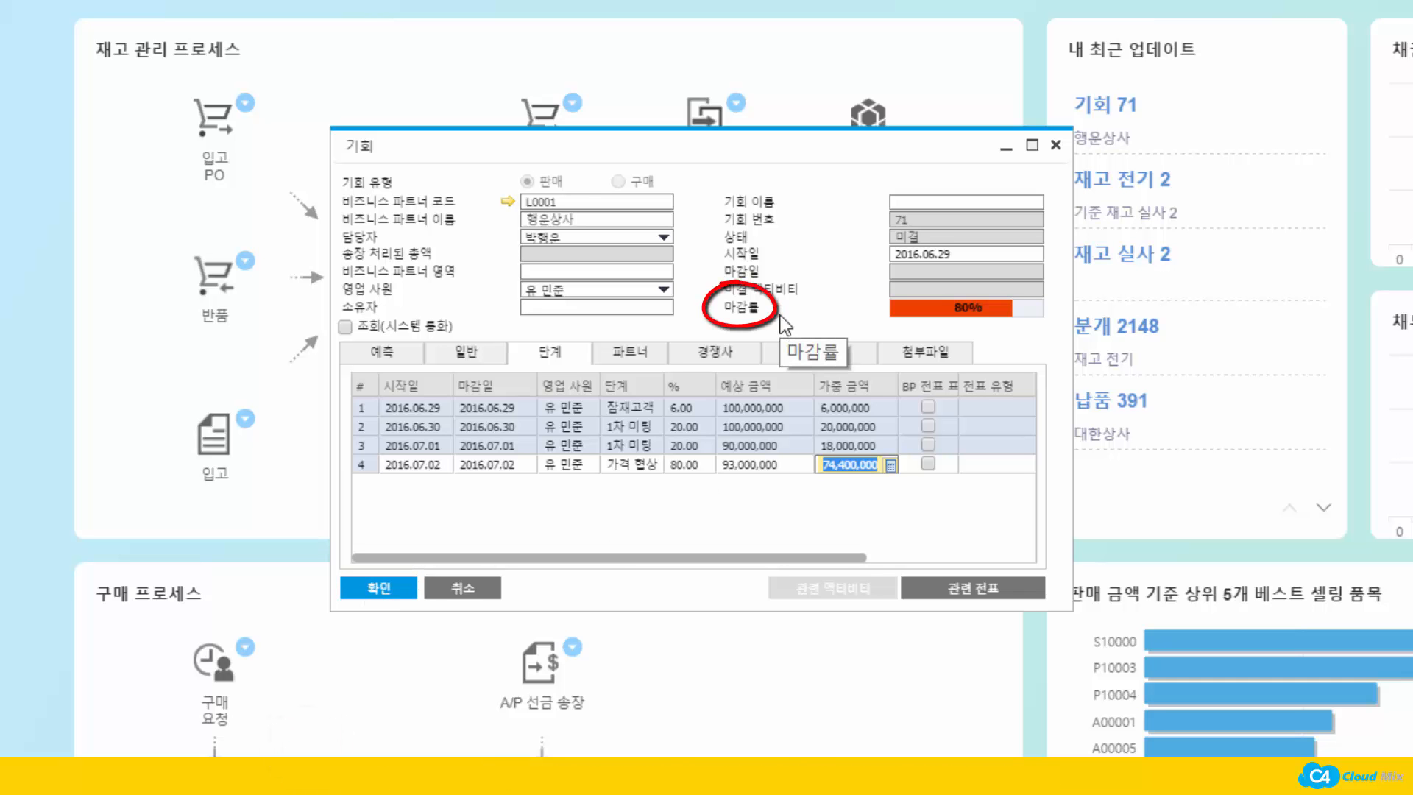
left_click(364, 355)
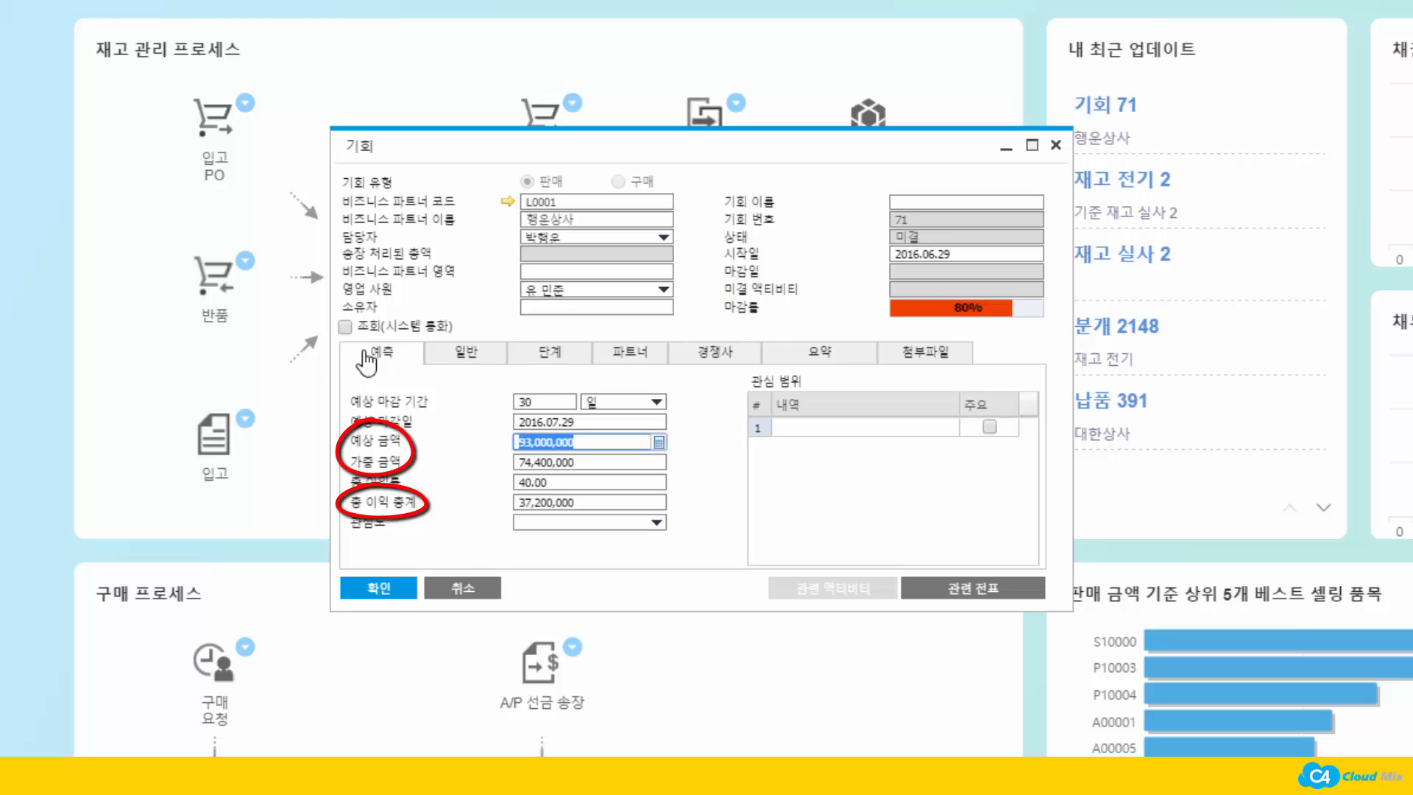
- Add a fifth stage row with start and closing dates 2016.07.03 and stage 수주
left_click(557, 359)
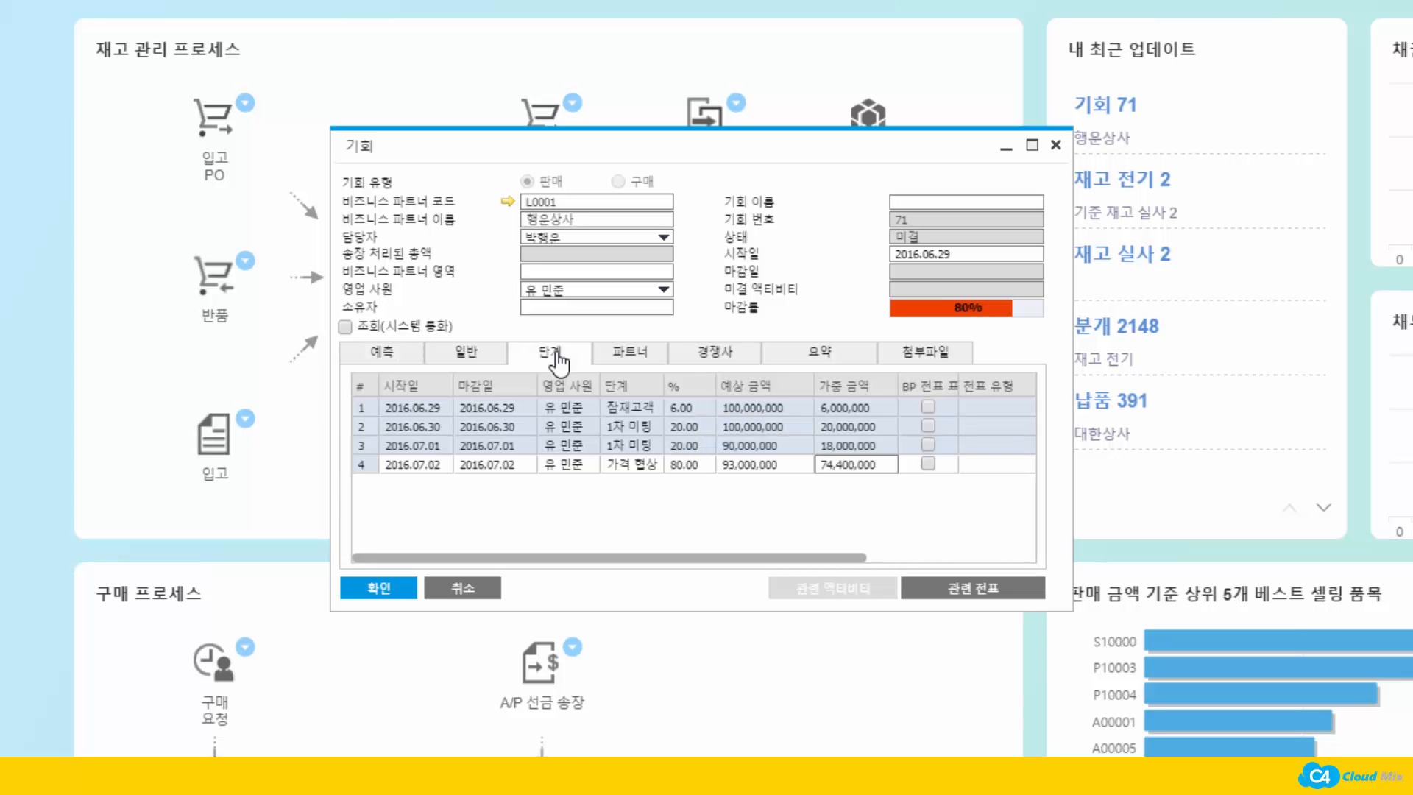
right_click(405, 461)
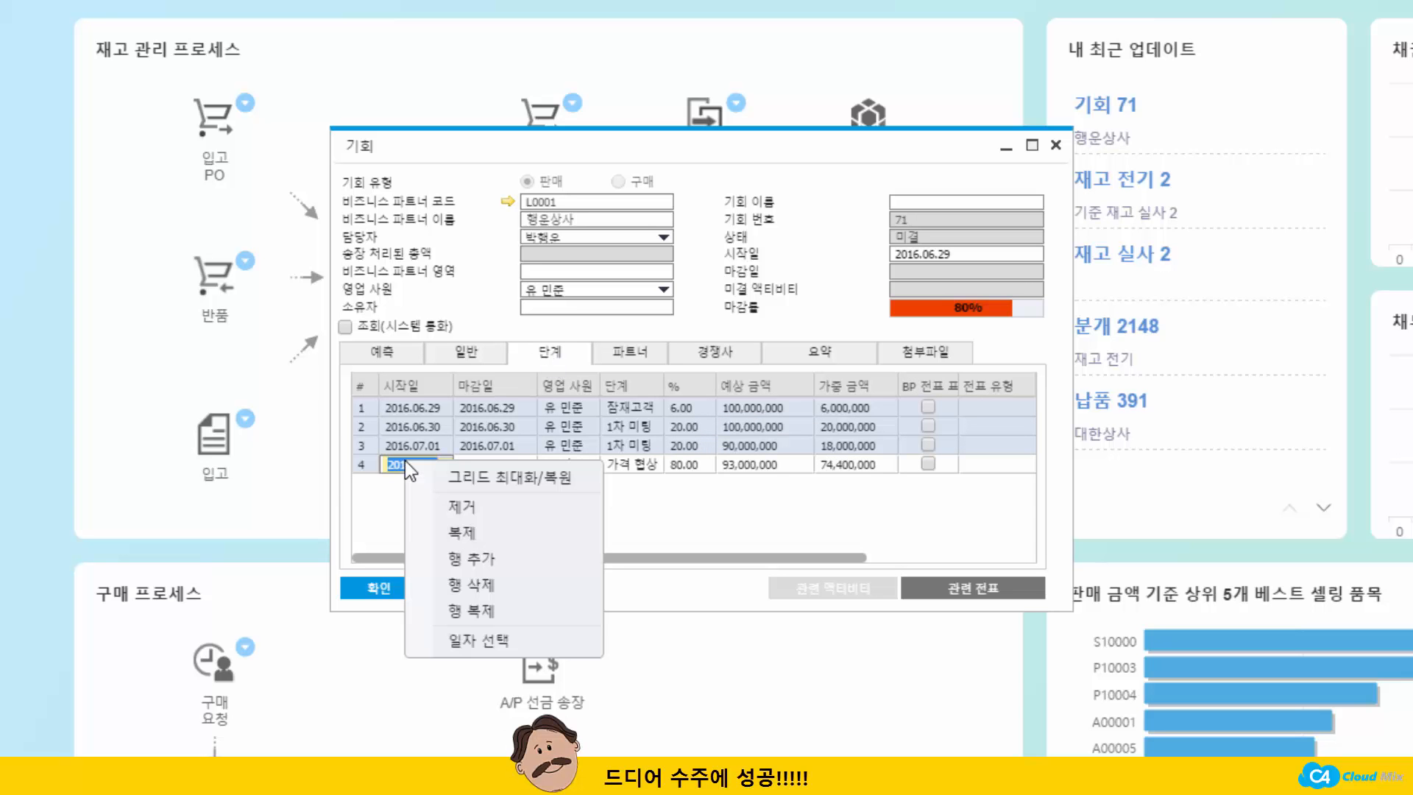
left_click(442, 559)
type("7")
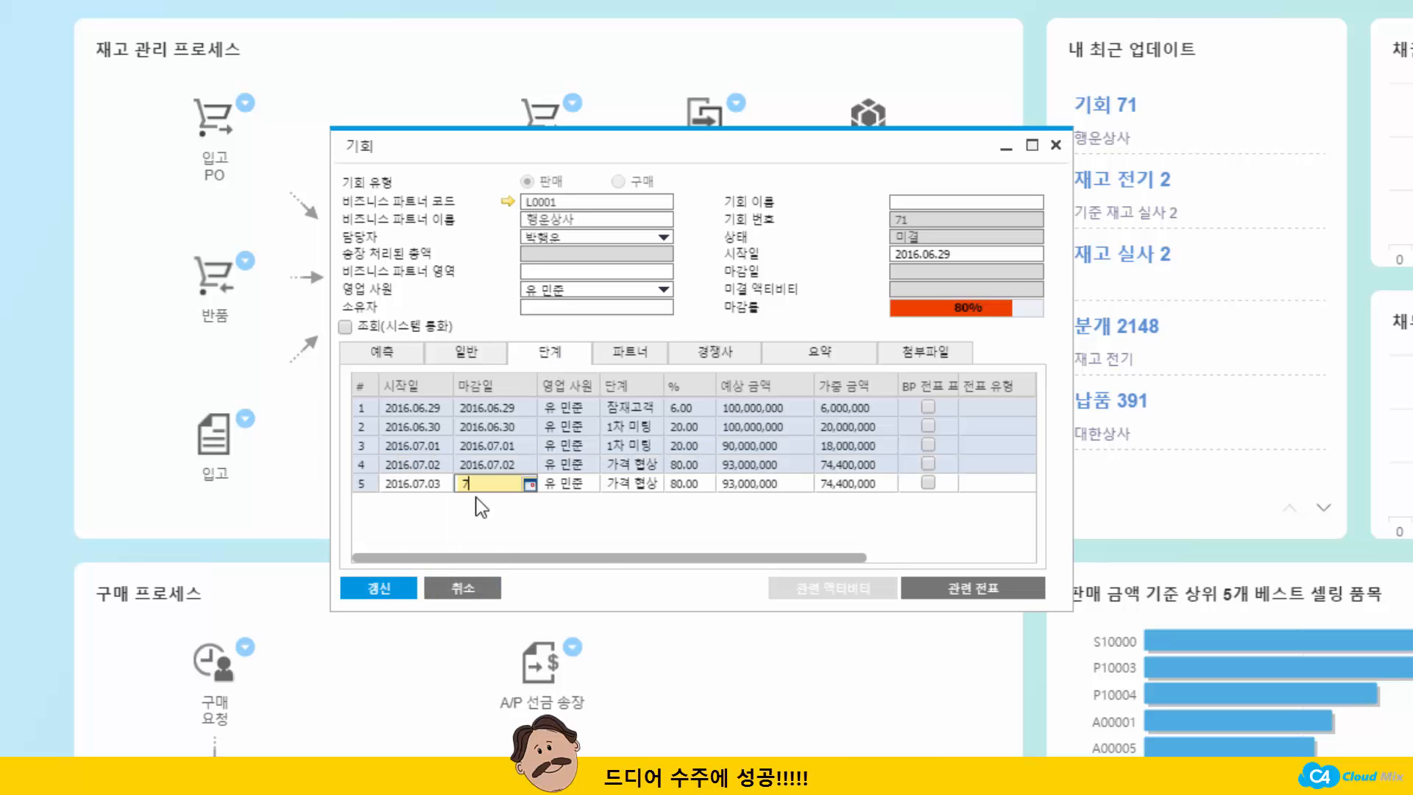
type("03")
key("Tab")
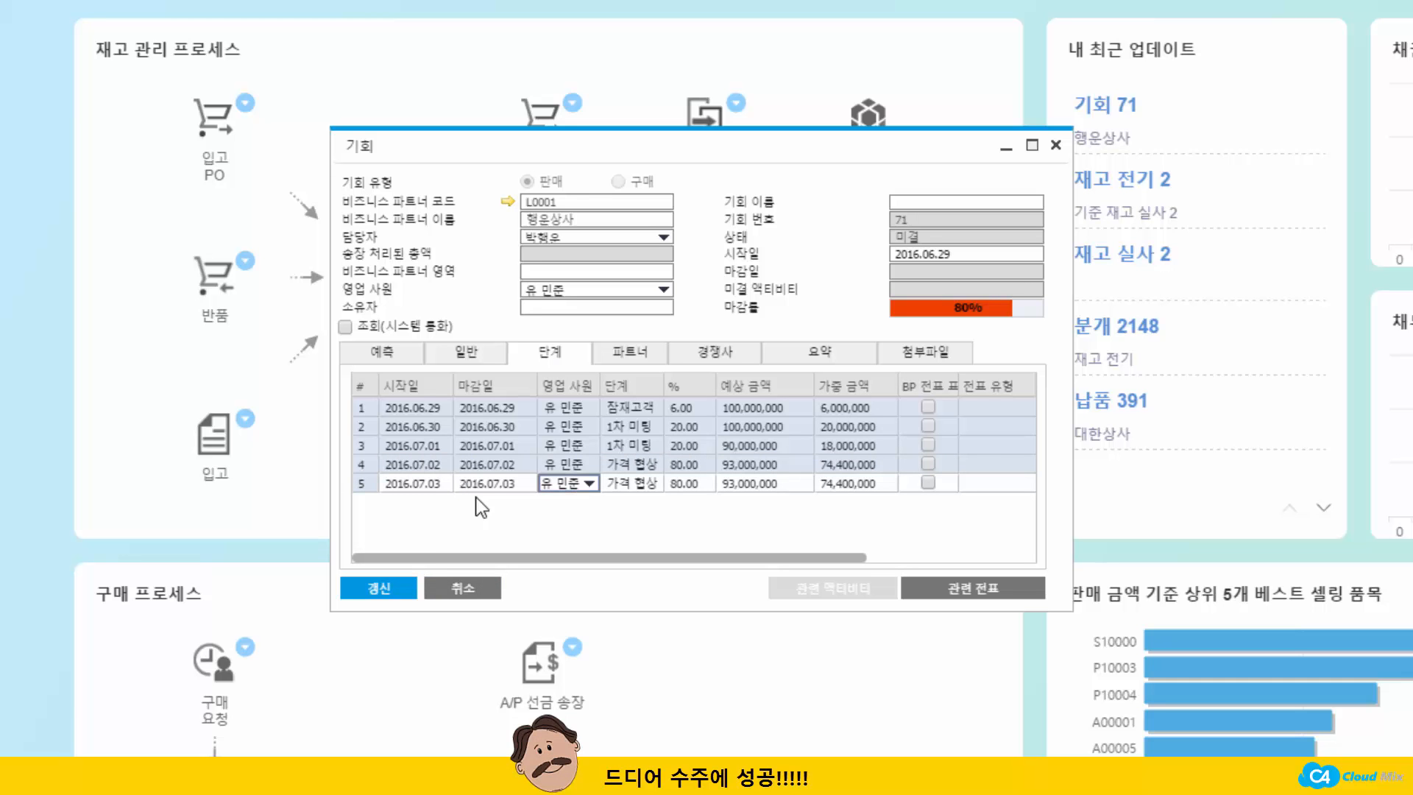
left_click(651, 486)
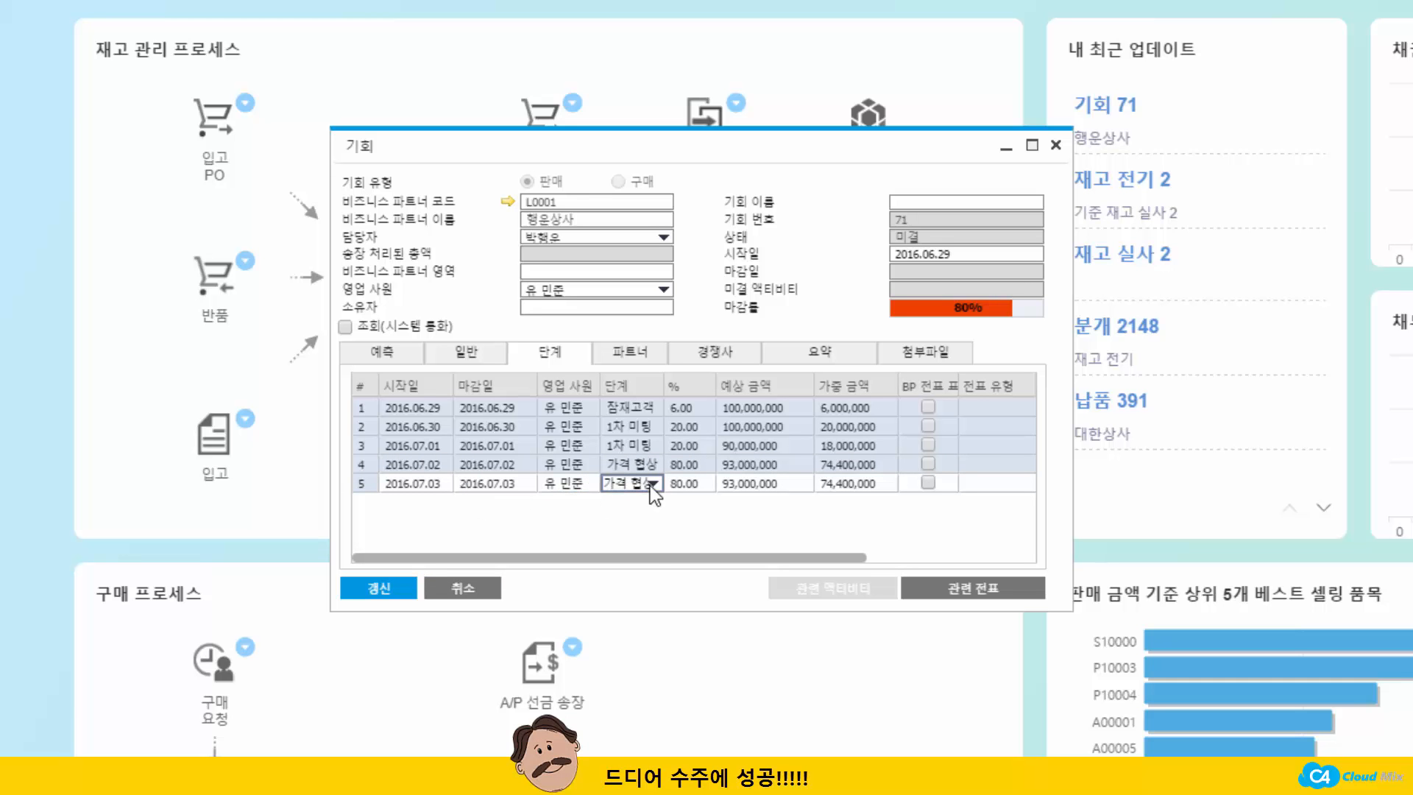
left_click(654, 484)
left_click(646, 583)
- Set the 수주 stage's document type to 판매 오더 and start a new sales order to link to it
left_click_drag(753, 558, 924, 561)
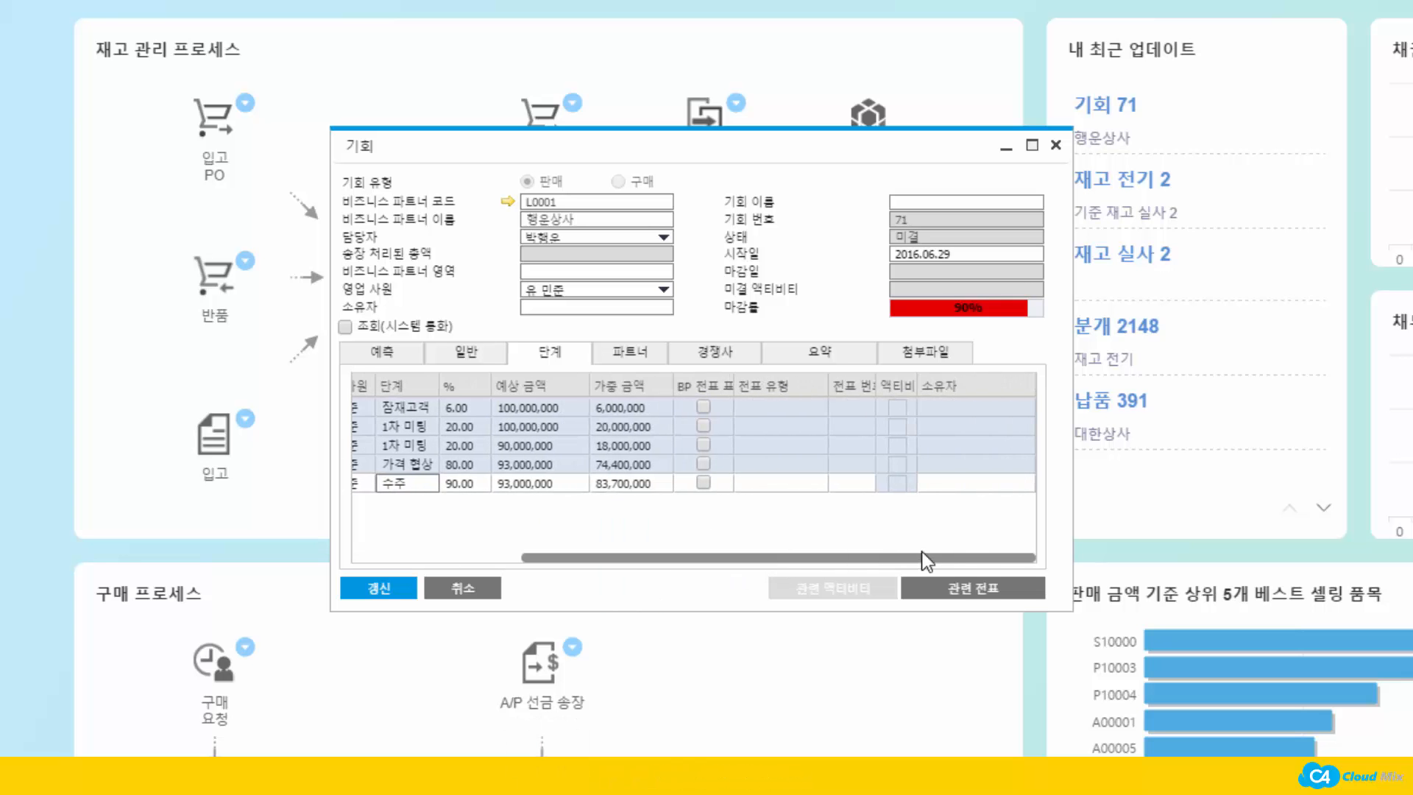
left_click(826, 482)
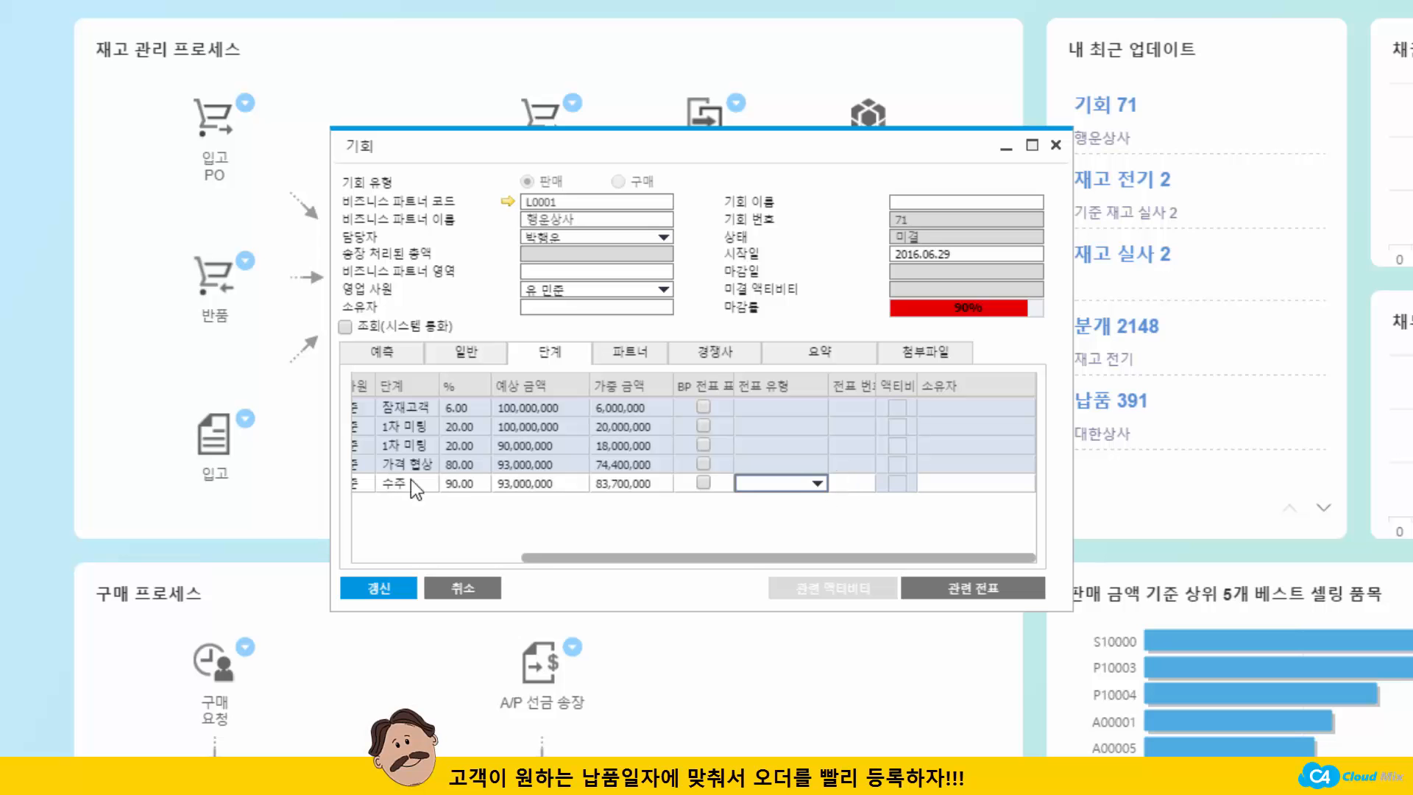
left_click(798, 482)
left_click(789, 531)
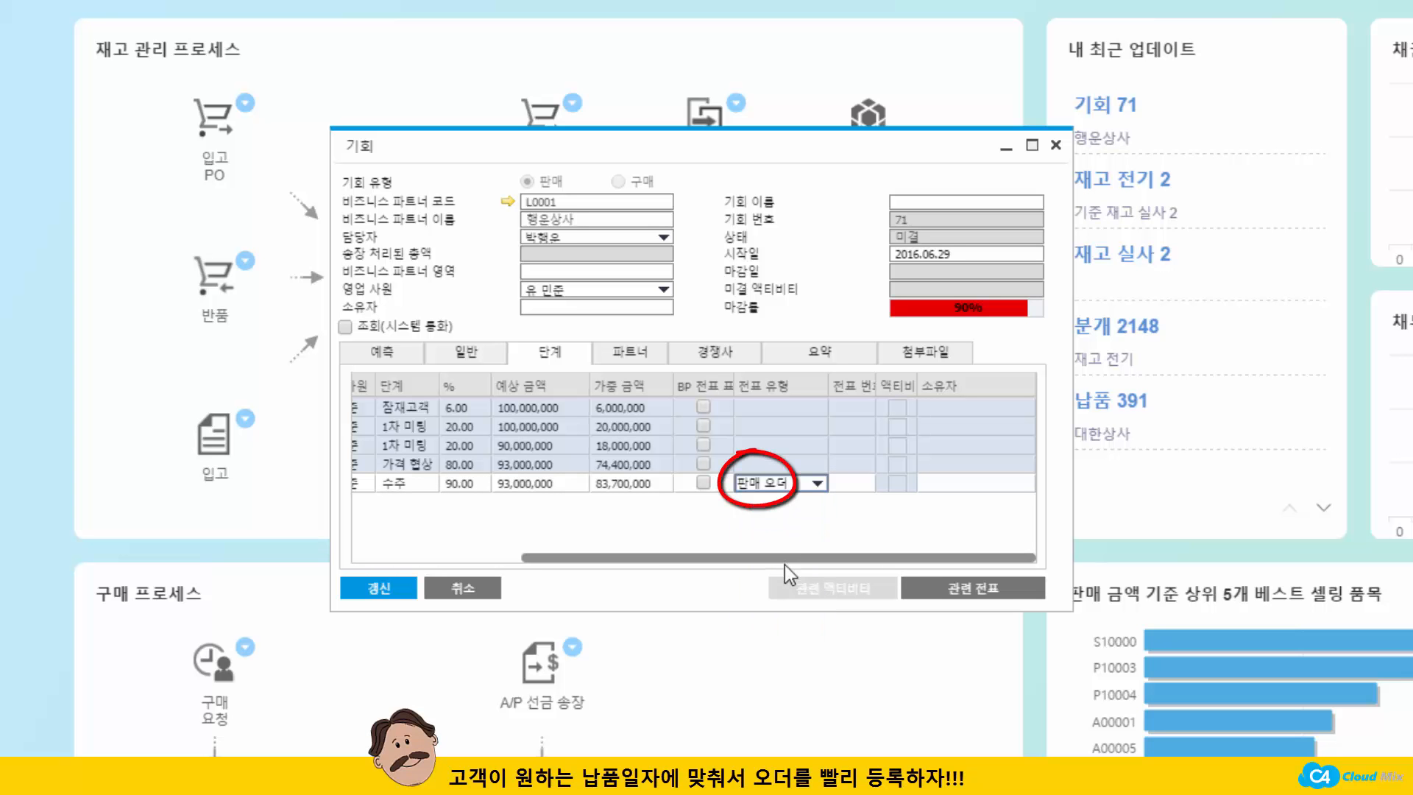
double_click(841, 561)
left_click(861, 485)
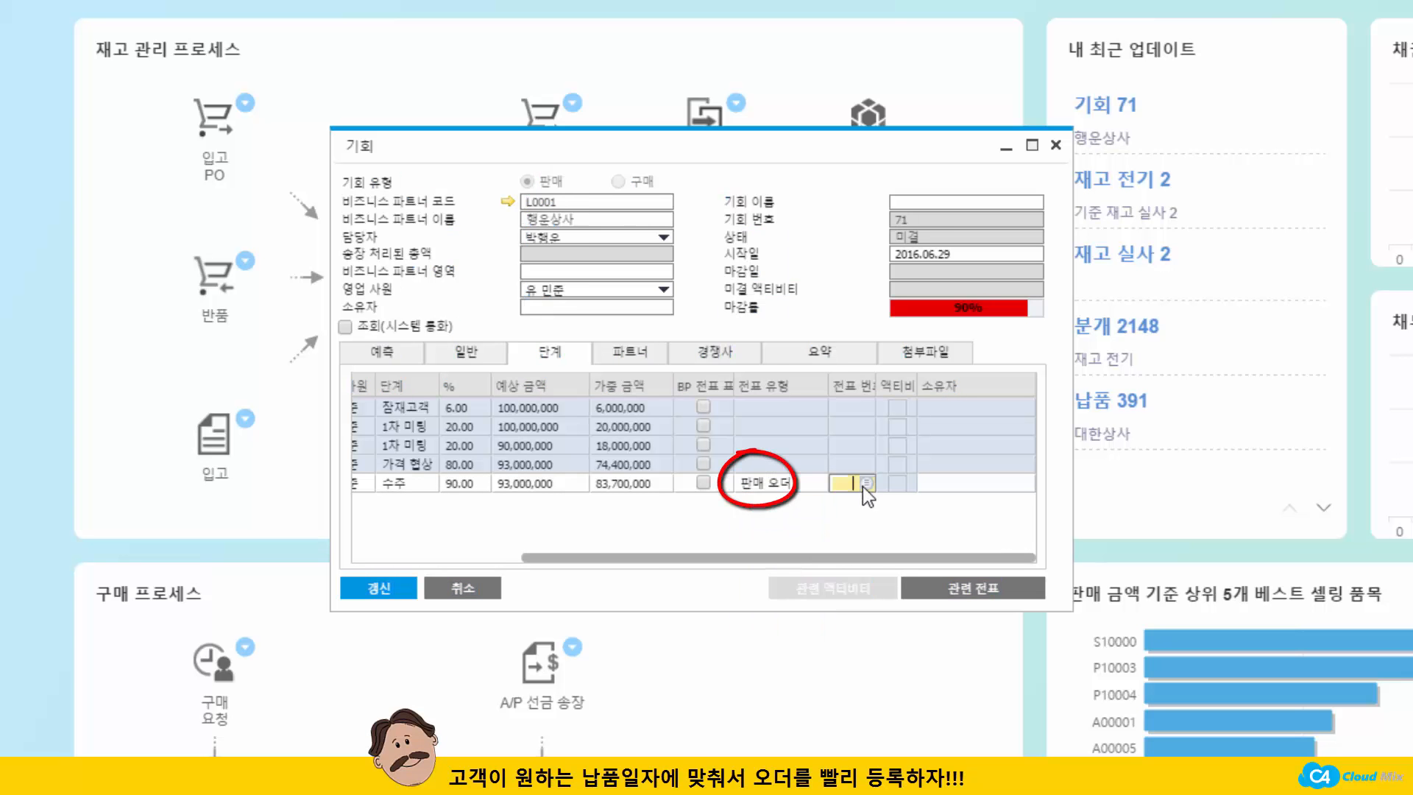
left_click(869, 482)
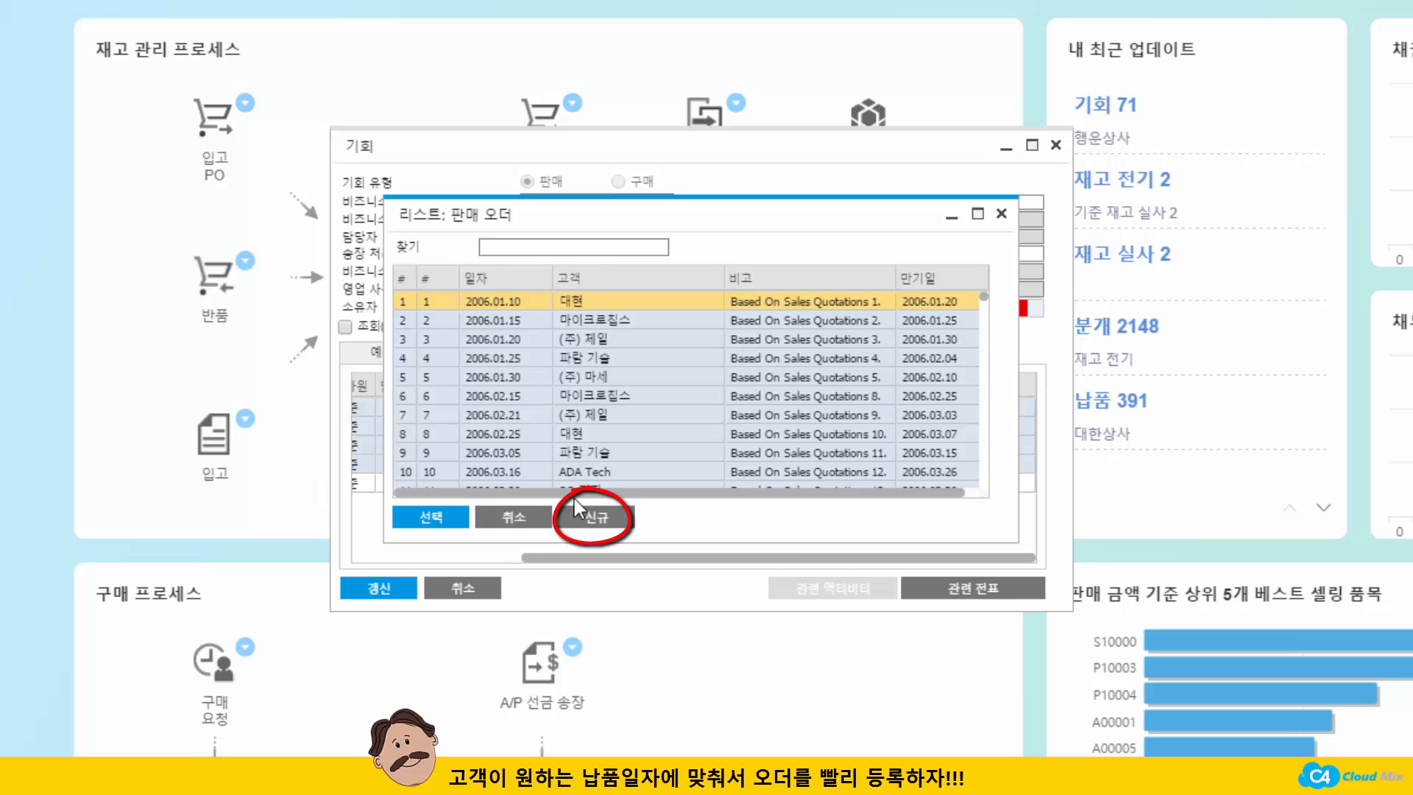
left_click(625, 525)
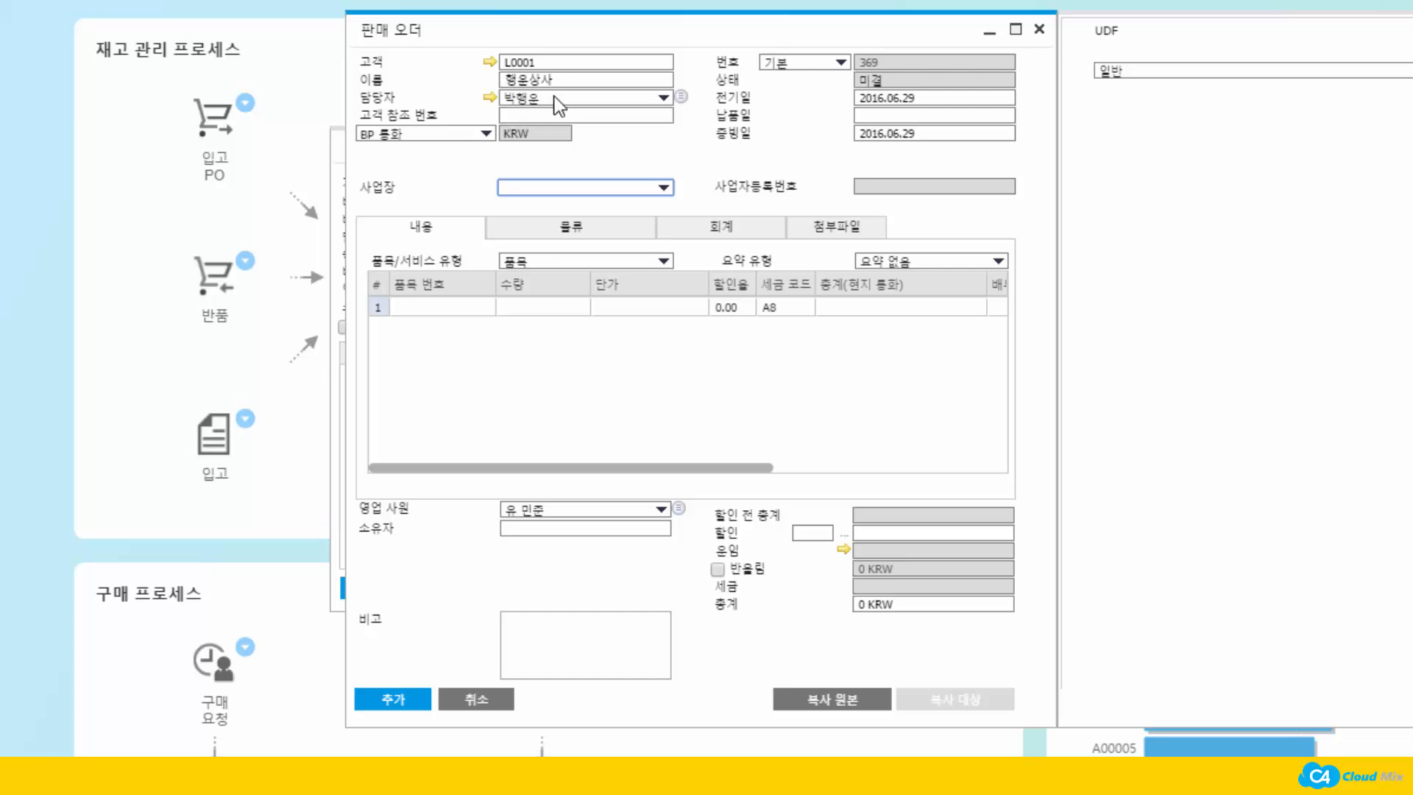
- Choose item A00005, Rainbow Color Printer 7.5, for the sales order's first line
left_click(483, 304)
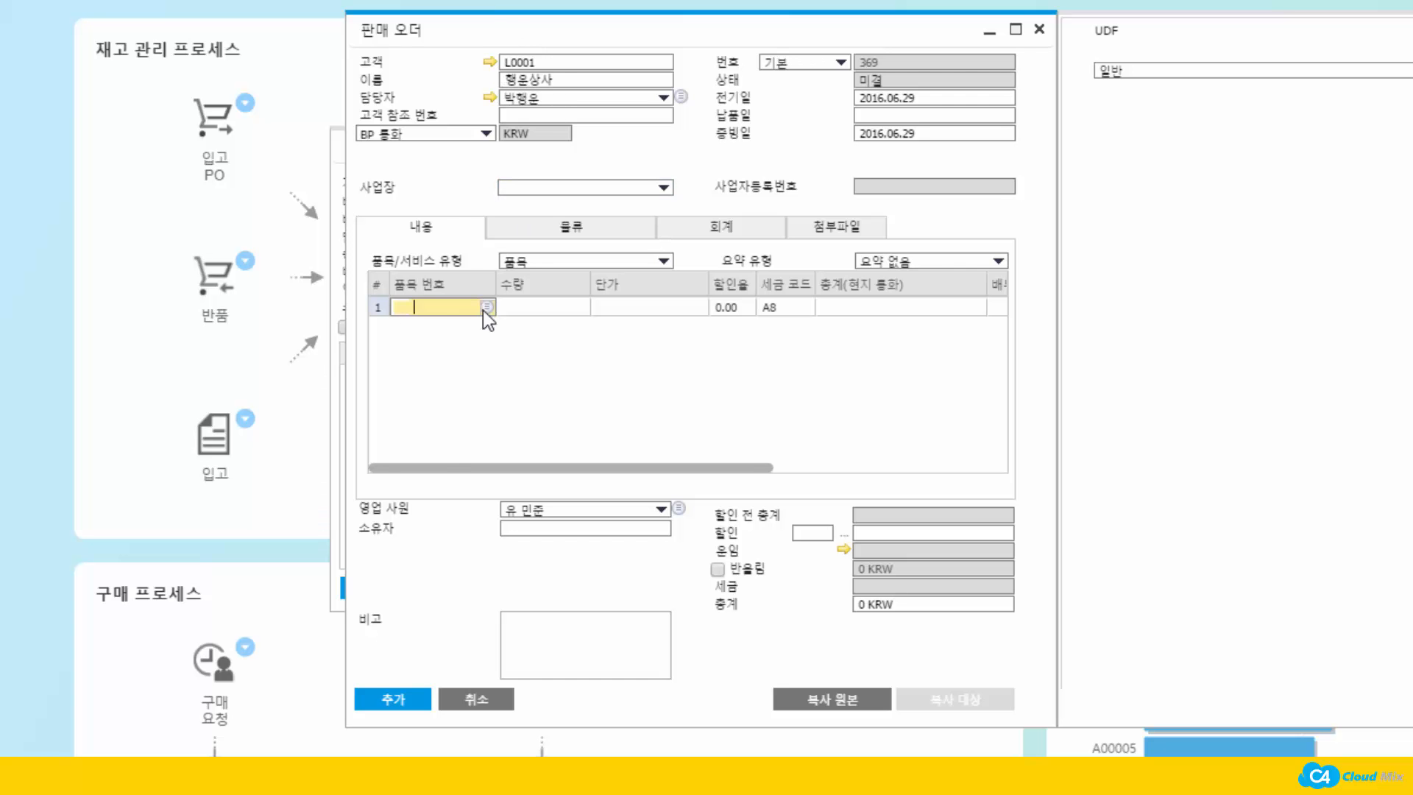
left_click(492, 308)
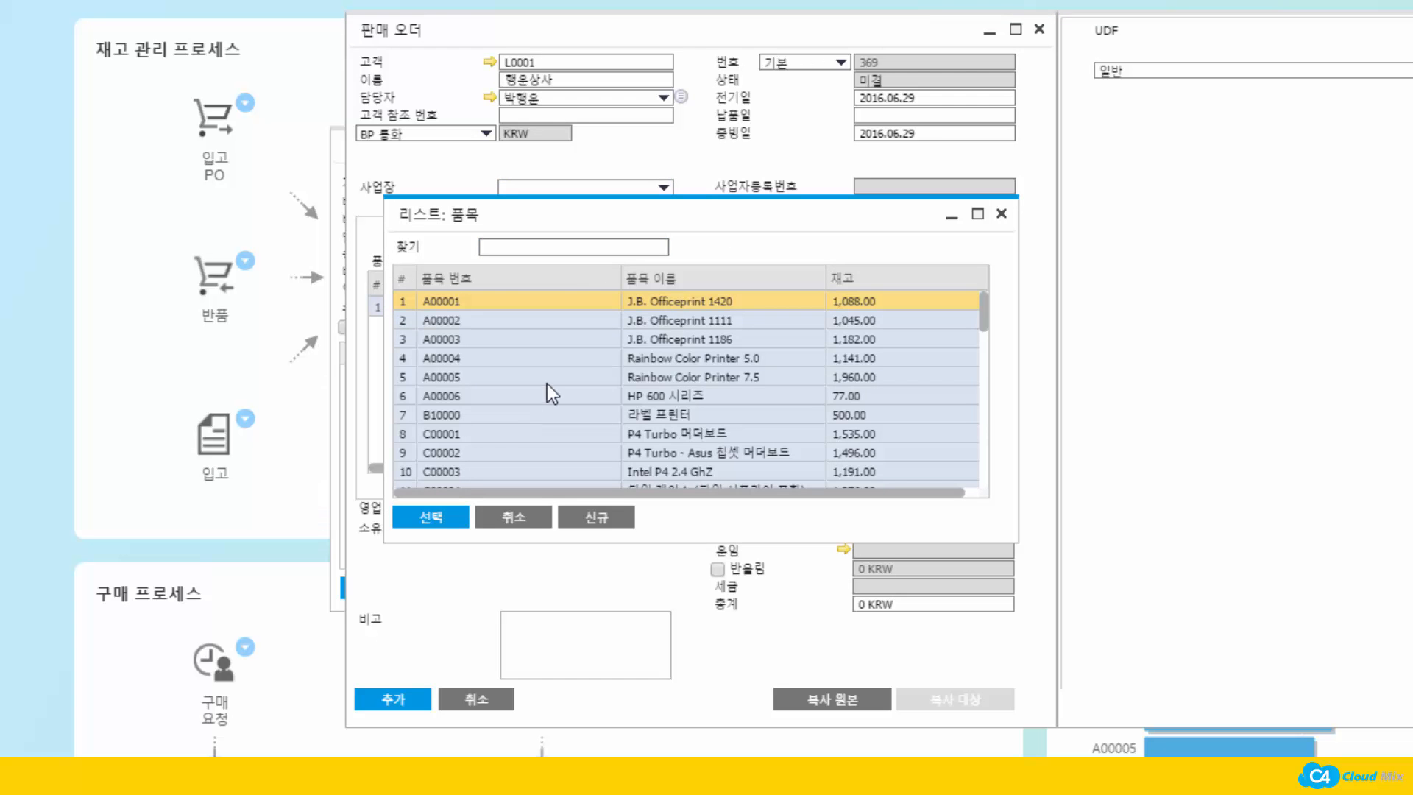
left_click(562, 360)
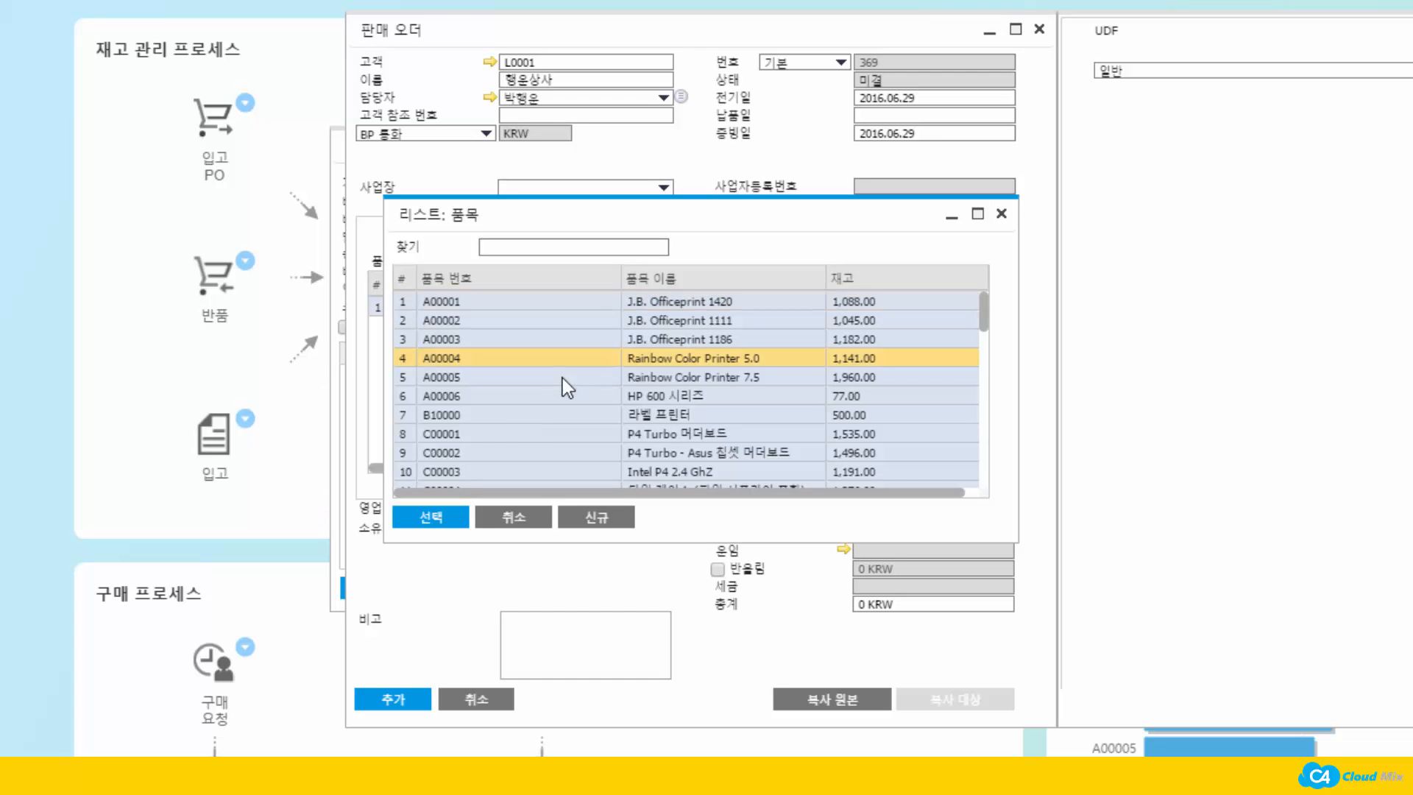
left_click(446, 518)
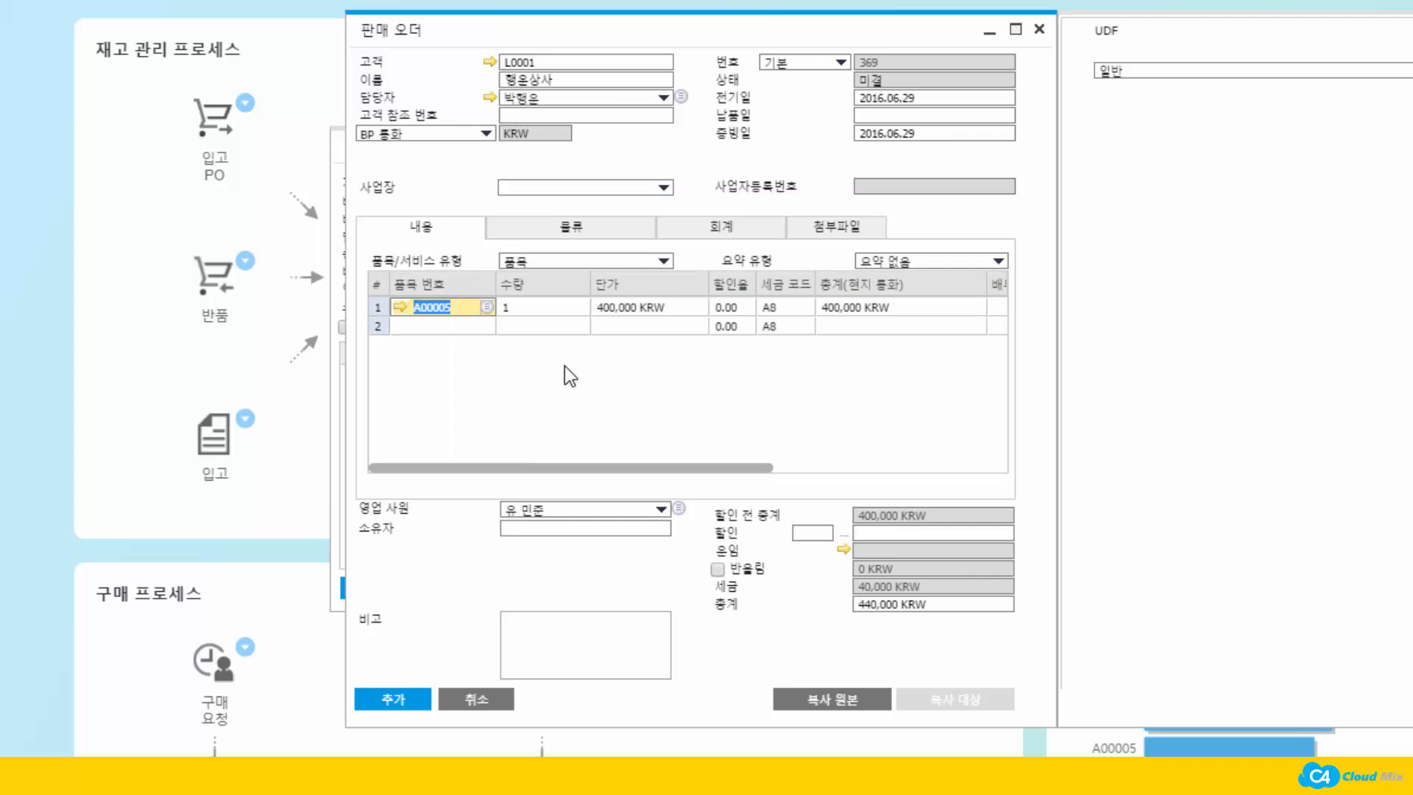
- Set the A00005 line's quantity to 10 and unit price to 9,300,000, and add the sales order
left_click(563, 310)
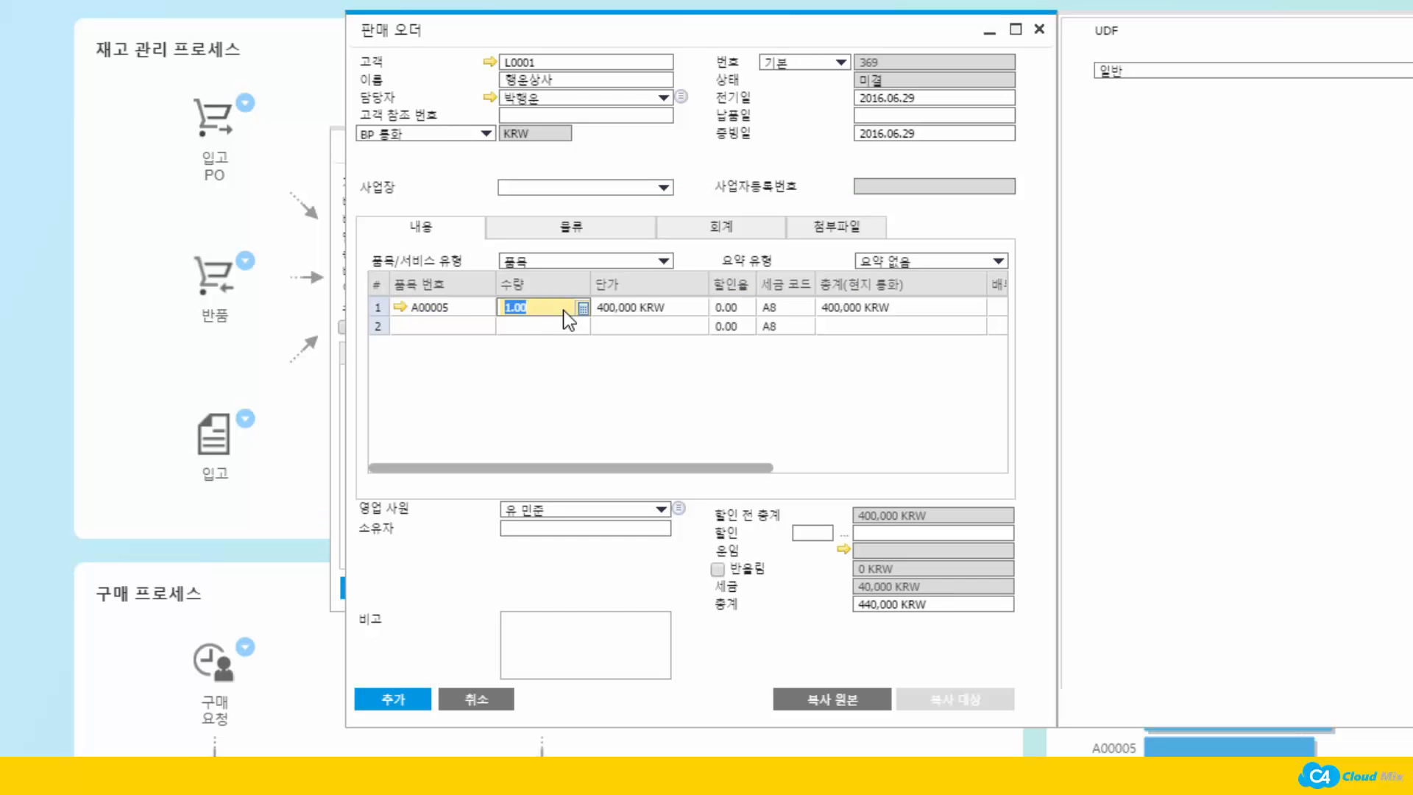
type("10")
key("Tab")
type("9,300,00")
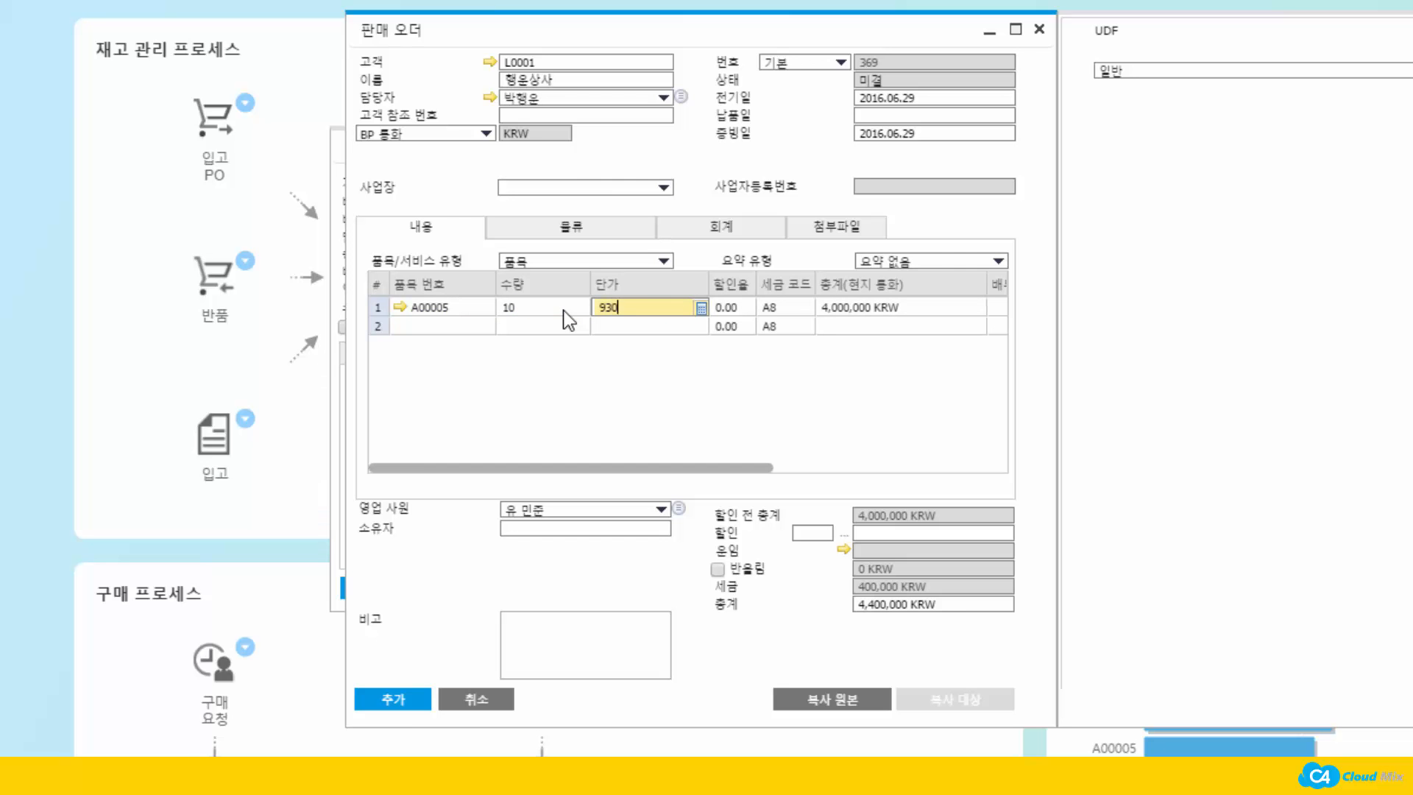
type("000")
key("Tab")
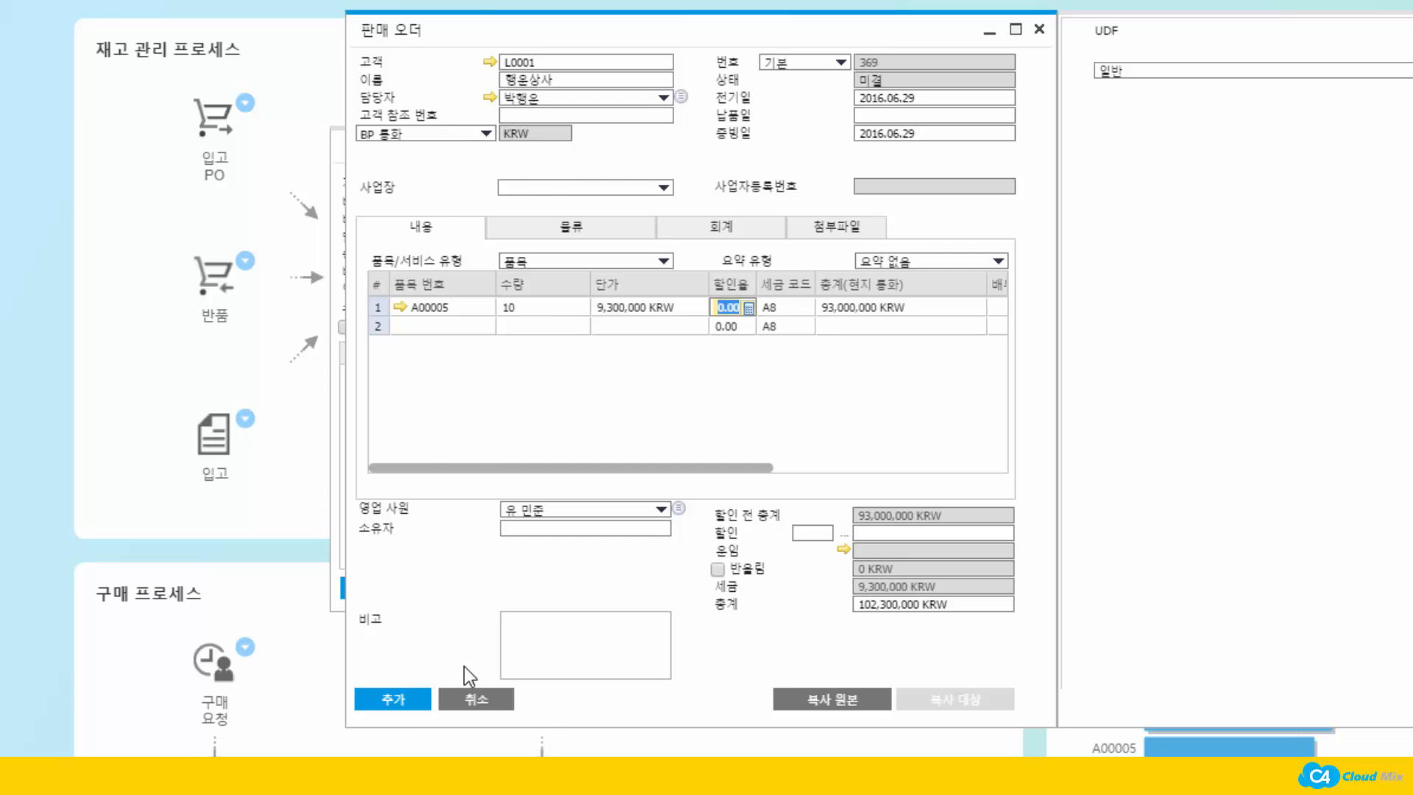
left_click(396, 696)
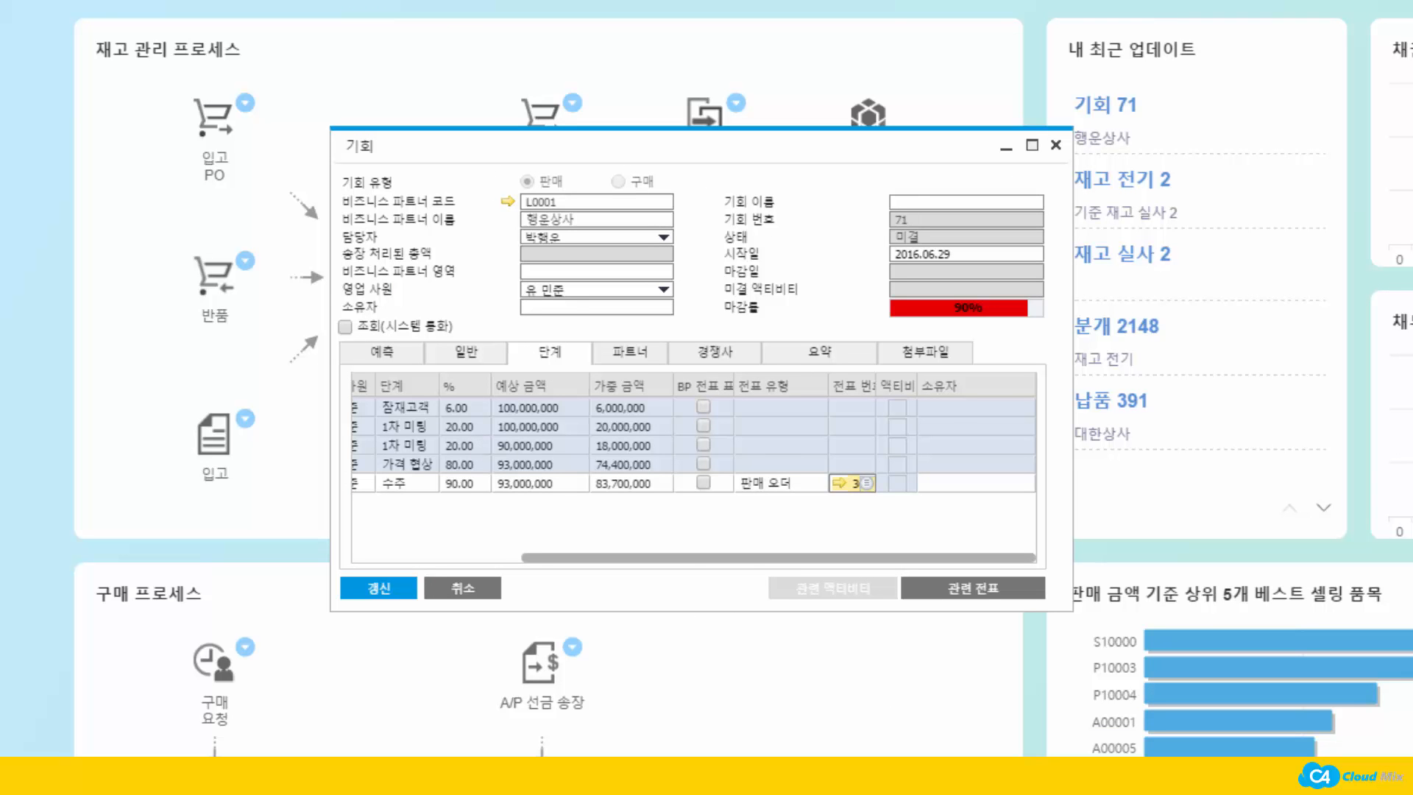
- Review the 수주 stage's linked sales order and the opportunity's list of related documents
left_click_drag(824, 557, 696, 547)
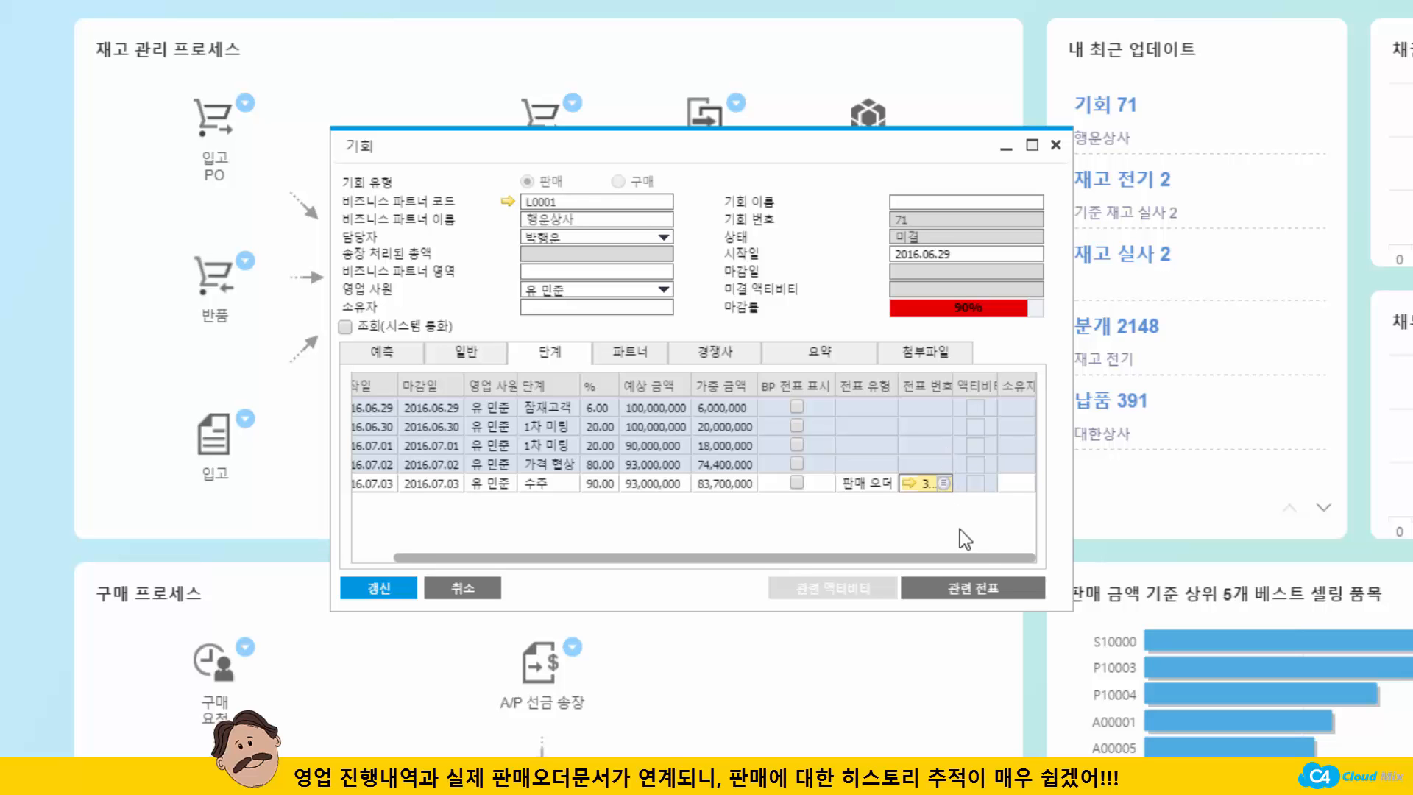
left_click(992, 589)
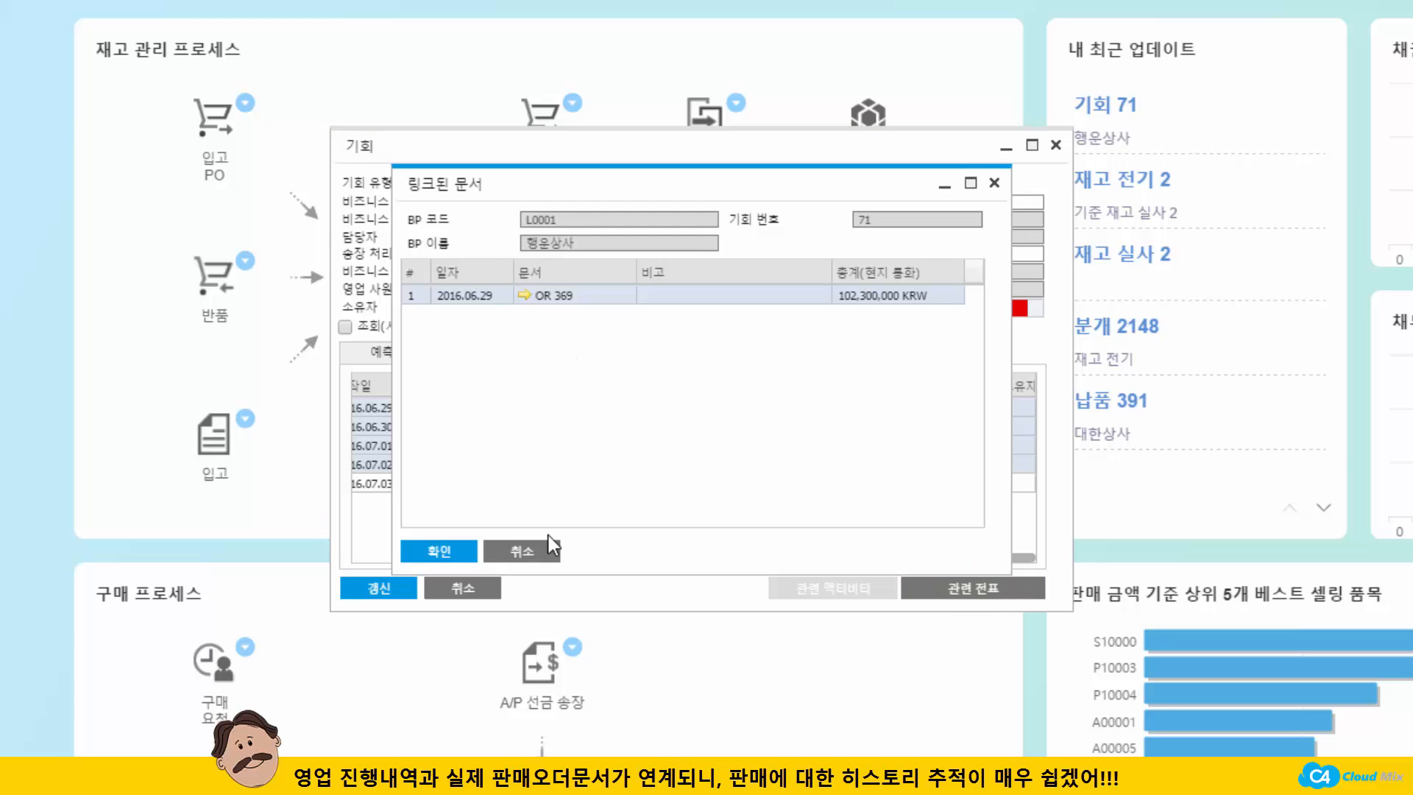
left_click(446, 549)
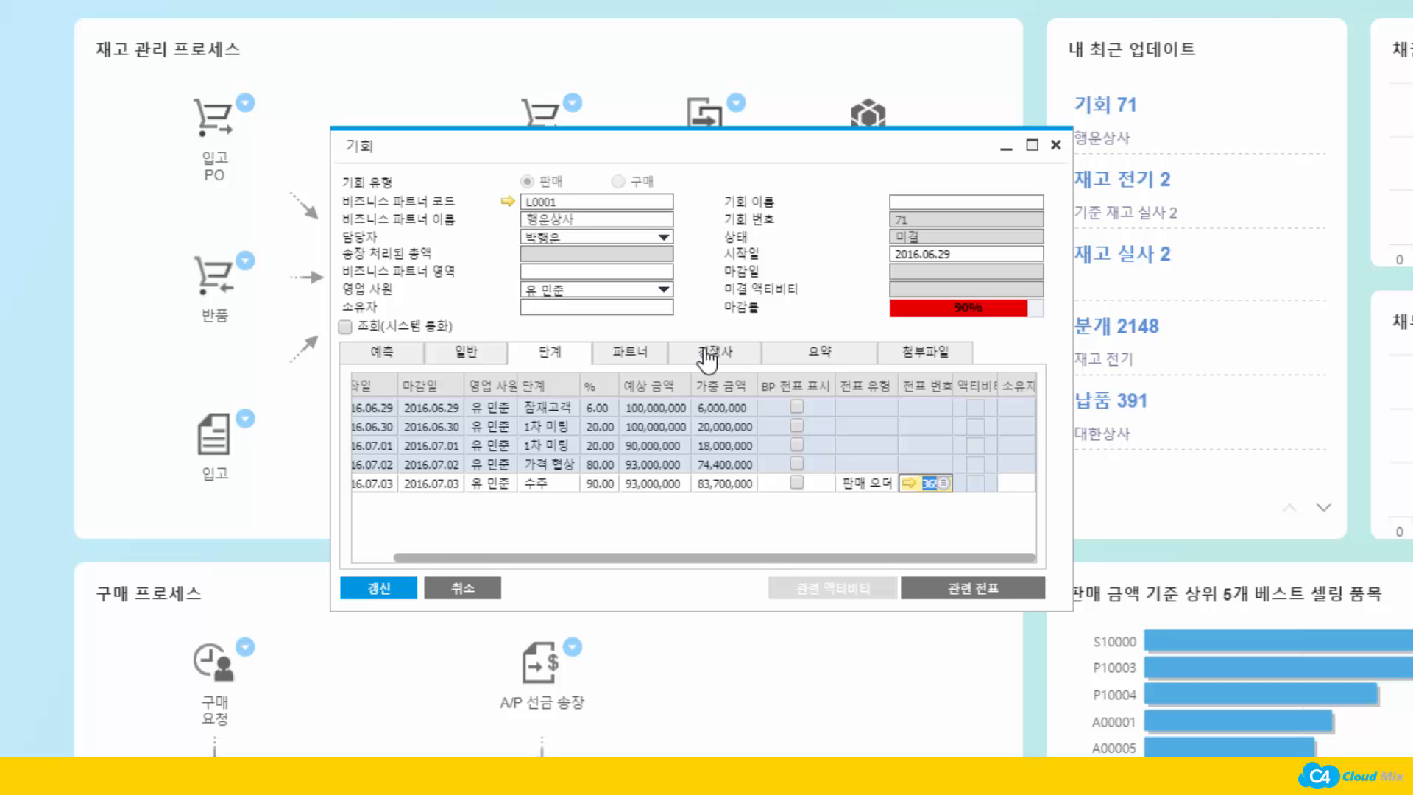
- Set the opportunity's status to 획득, update it with confirmation, and close the opportunity
left_click(819, 355)
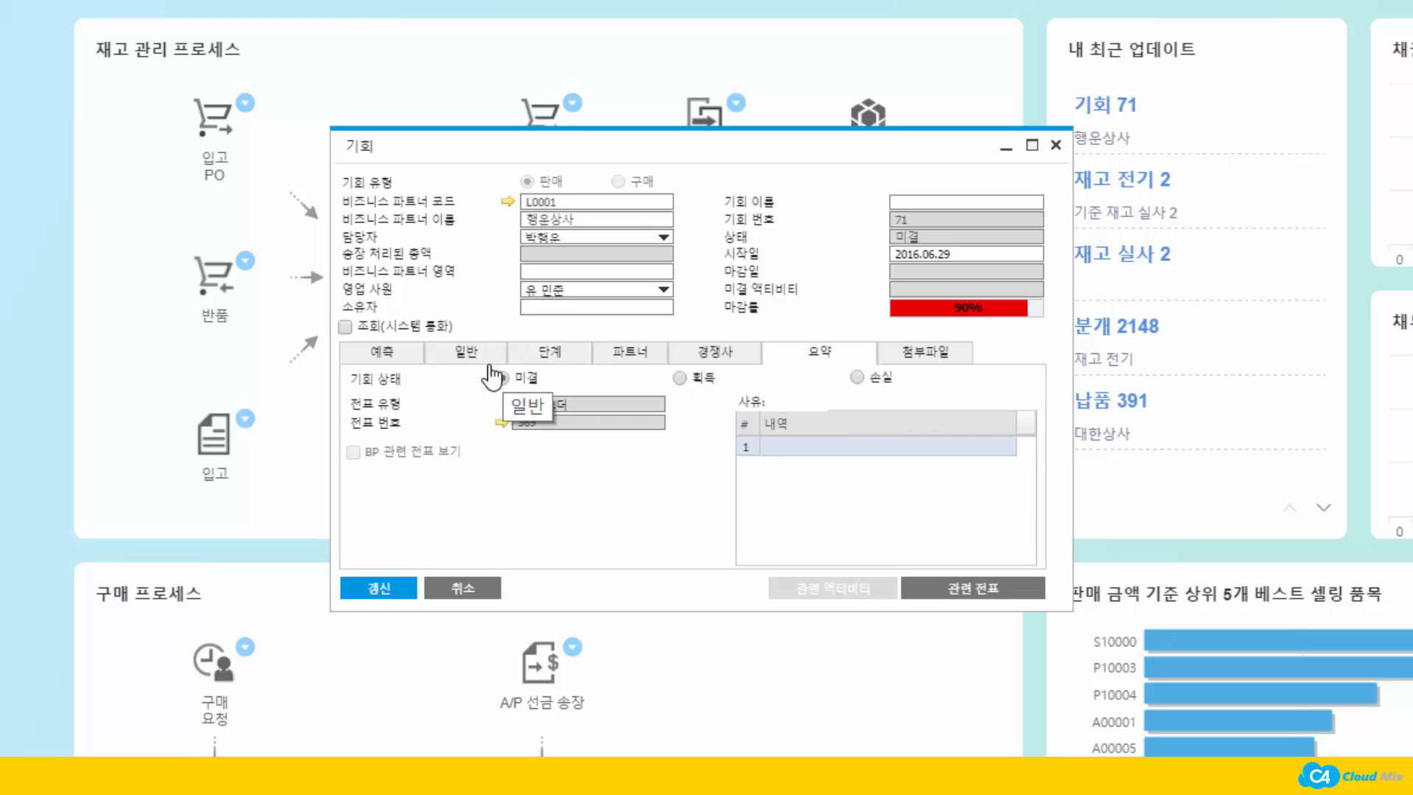
left_click(679, 379)
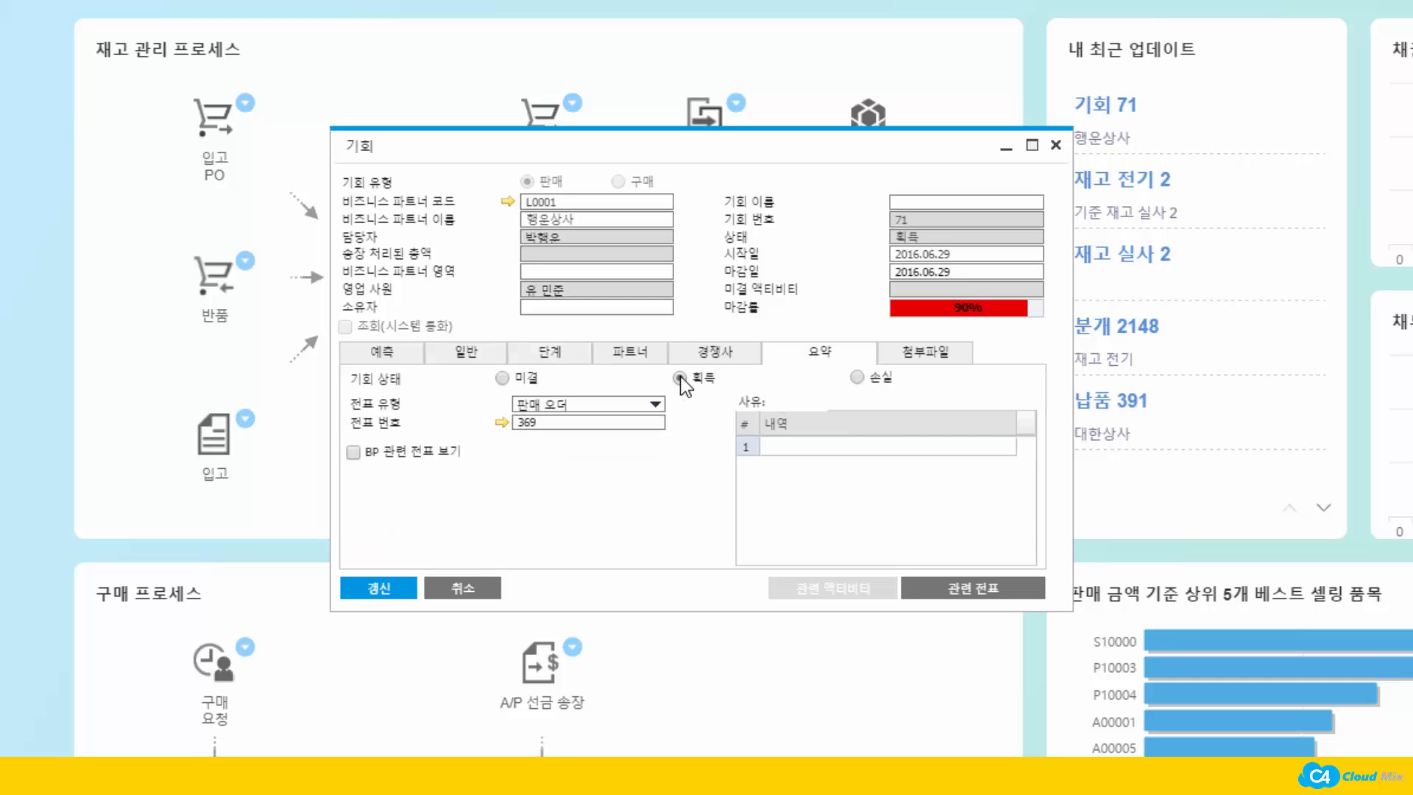
left_click(407, 590)
left_click(473, 428)
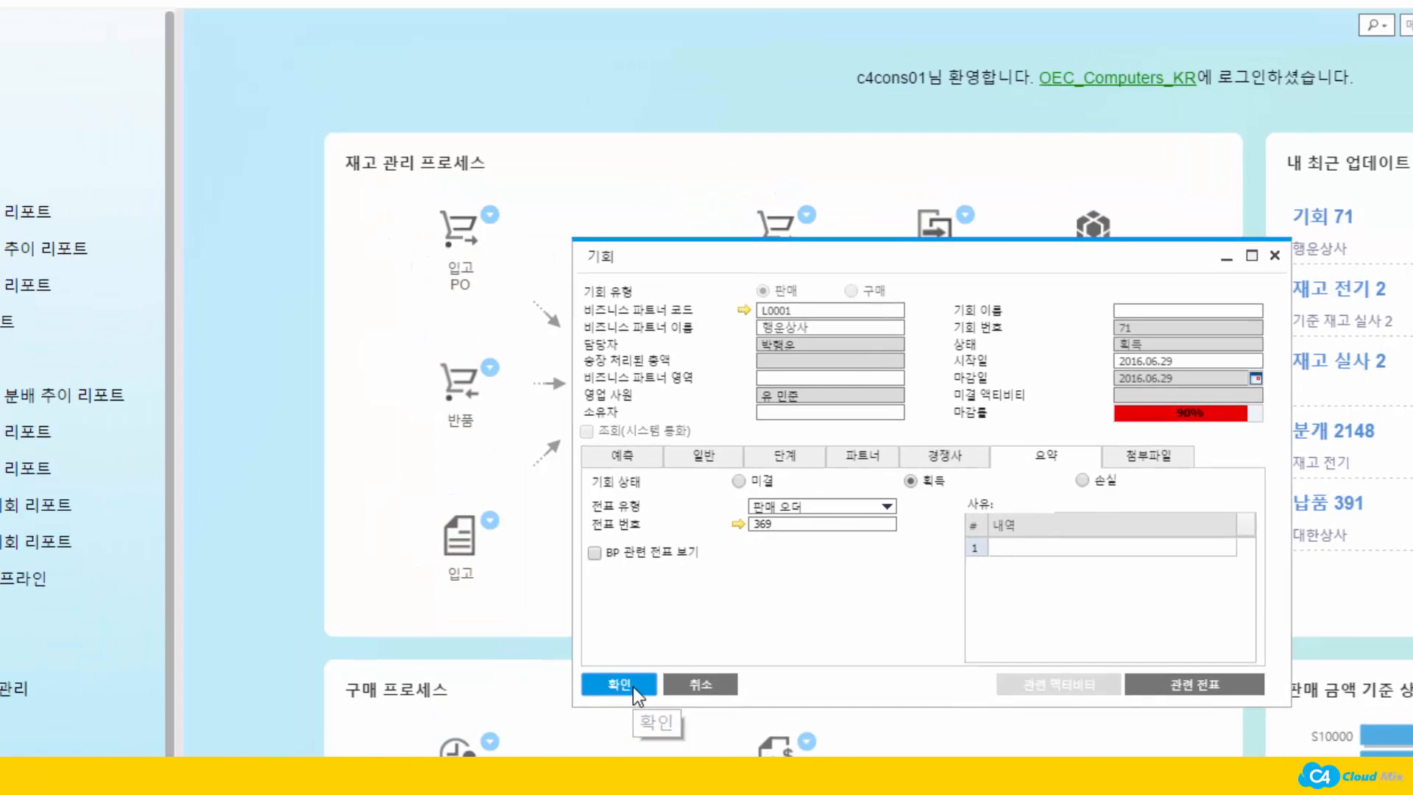
left_click(393, 588)
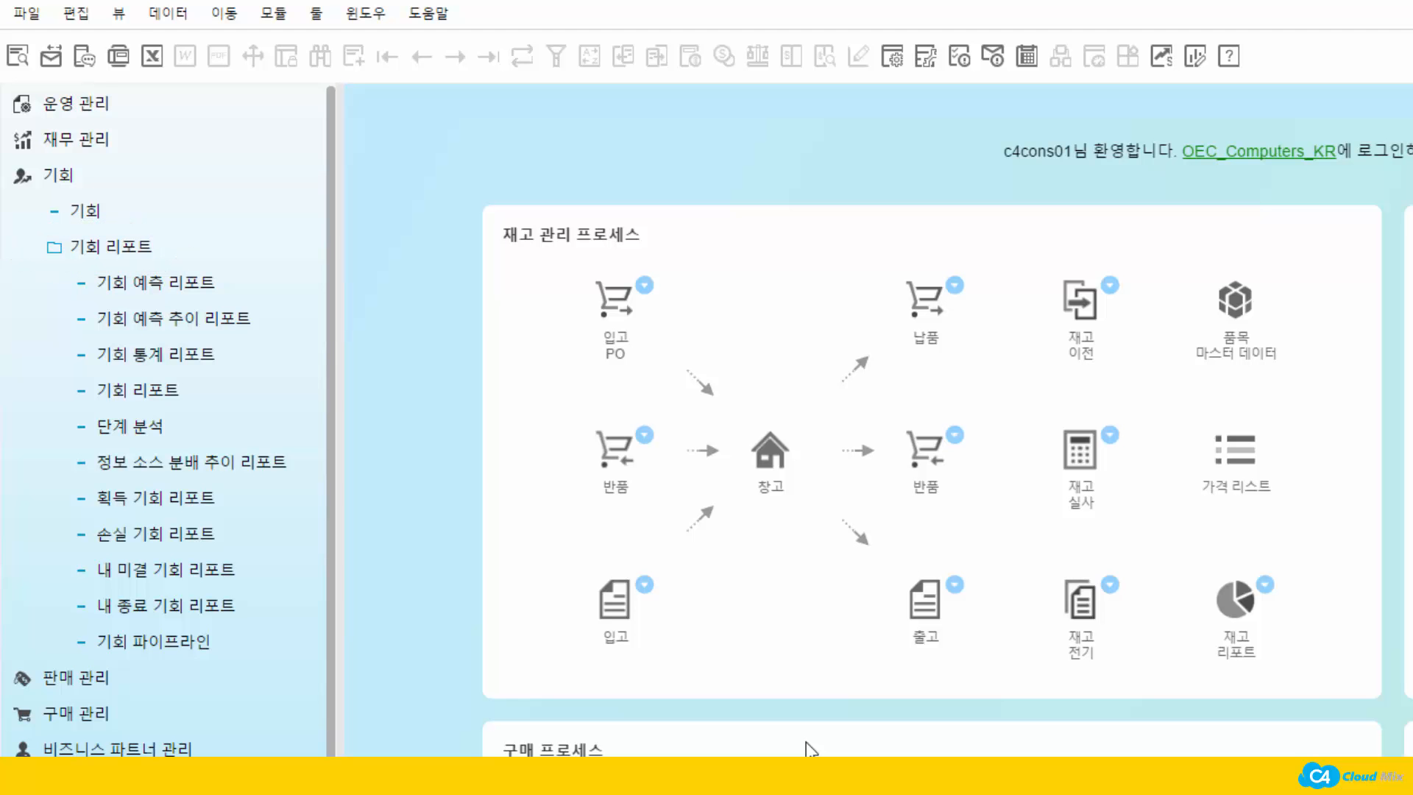
- Run the 기회 예측 리포트 with the 비즈니스 파트너 criterion enabled, grouped by 주요 영업 사원
left_click(235, 293)
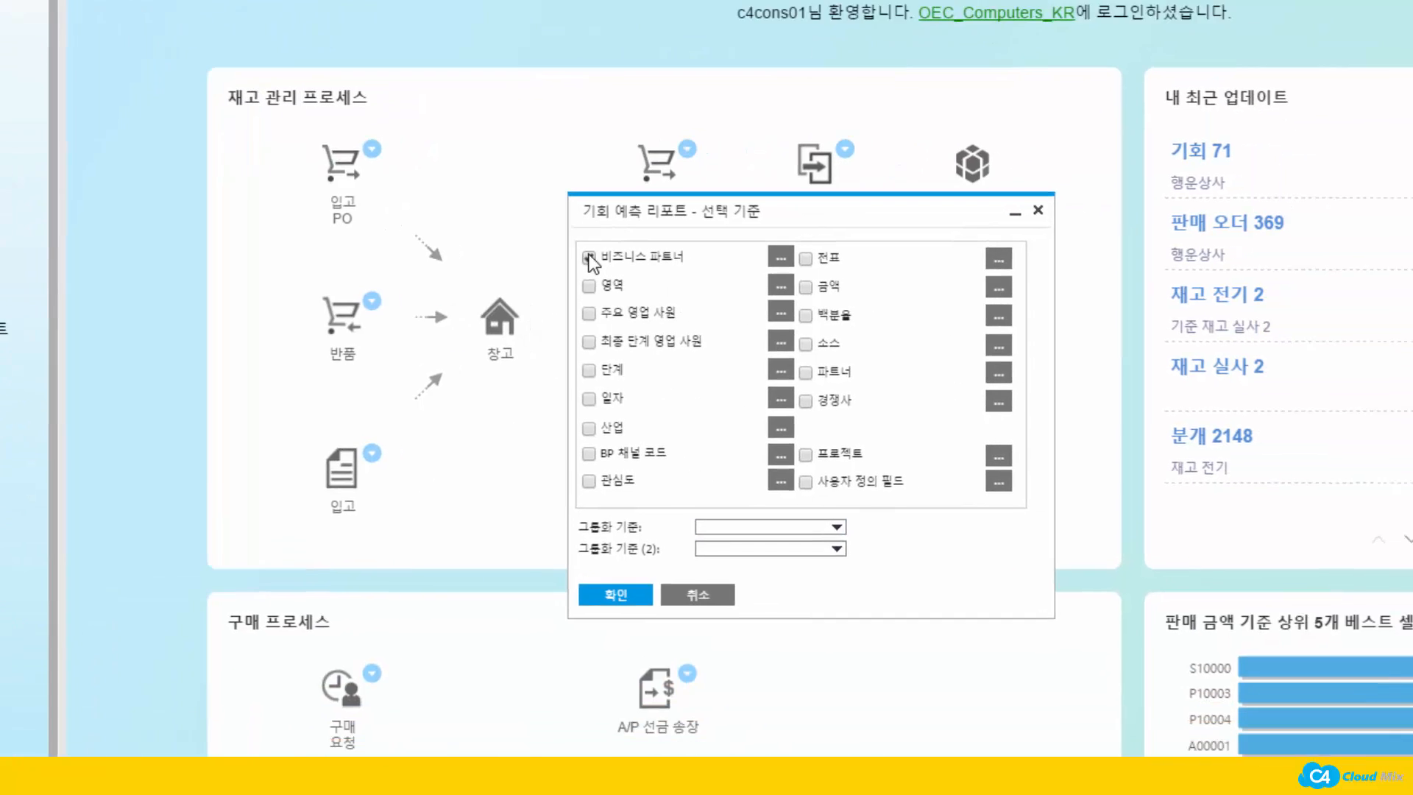
left_click(589, 258)
left_click(739, 524)
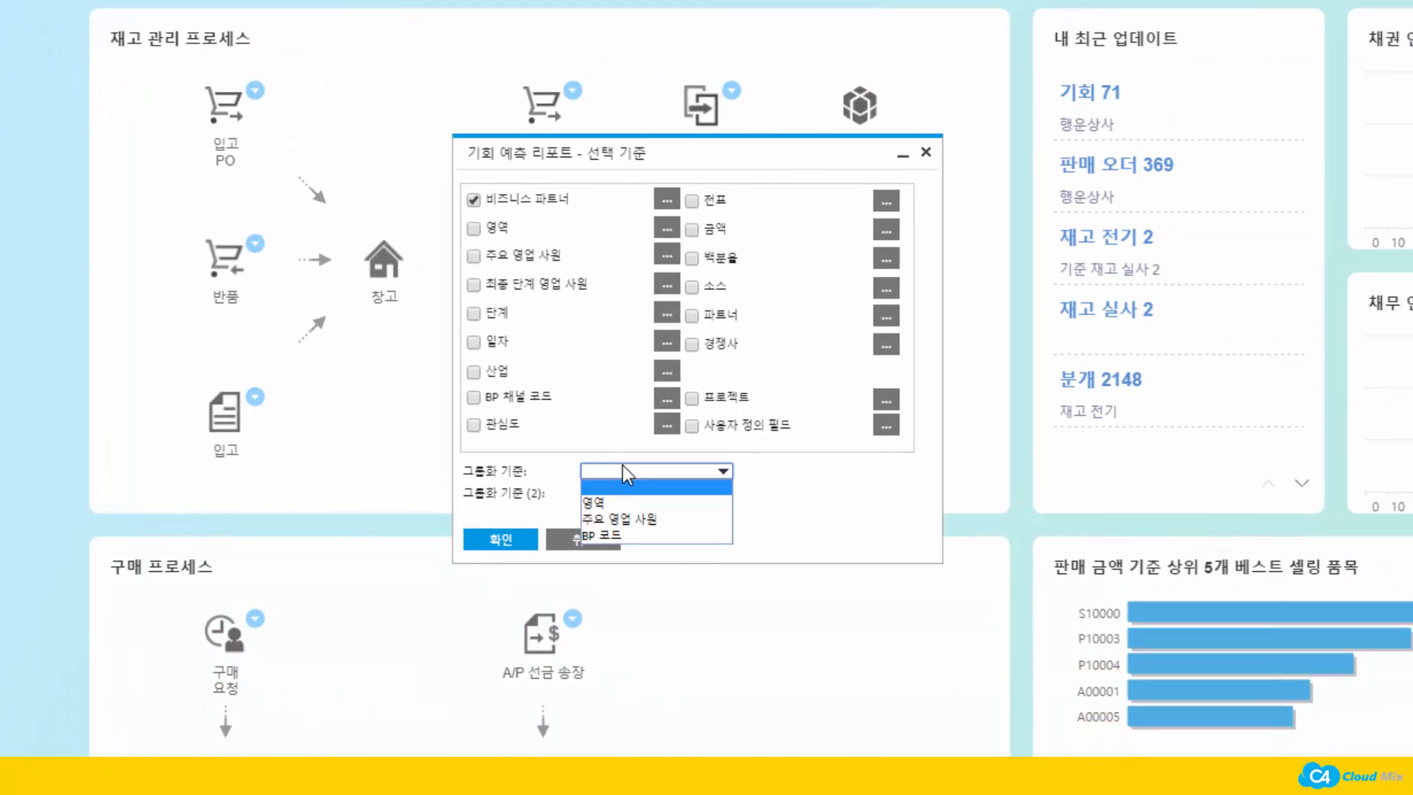
left_click(648, 519)
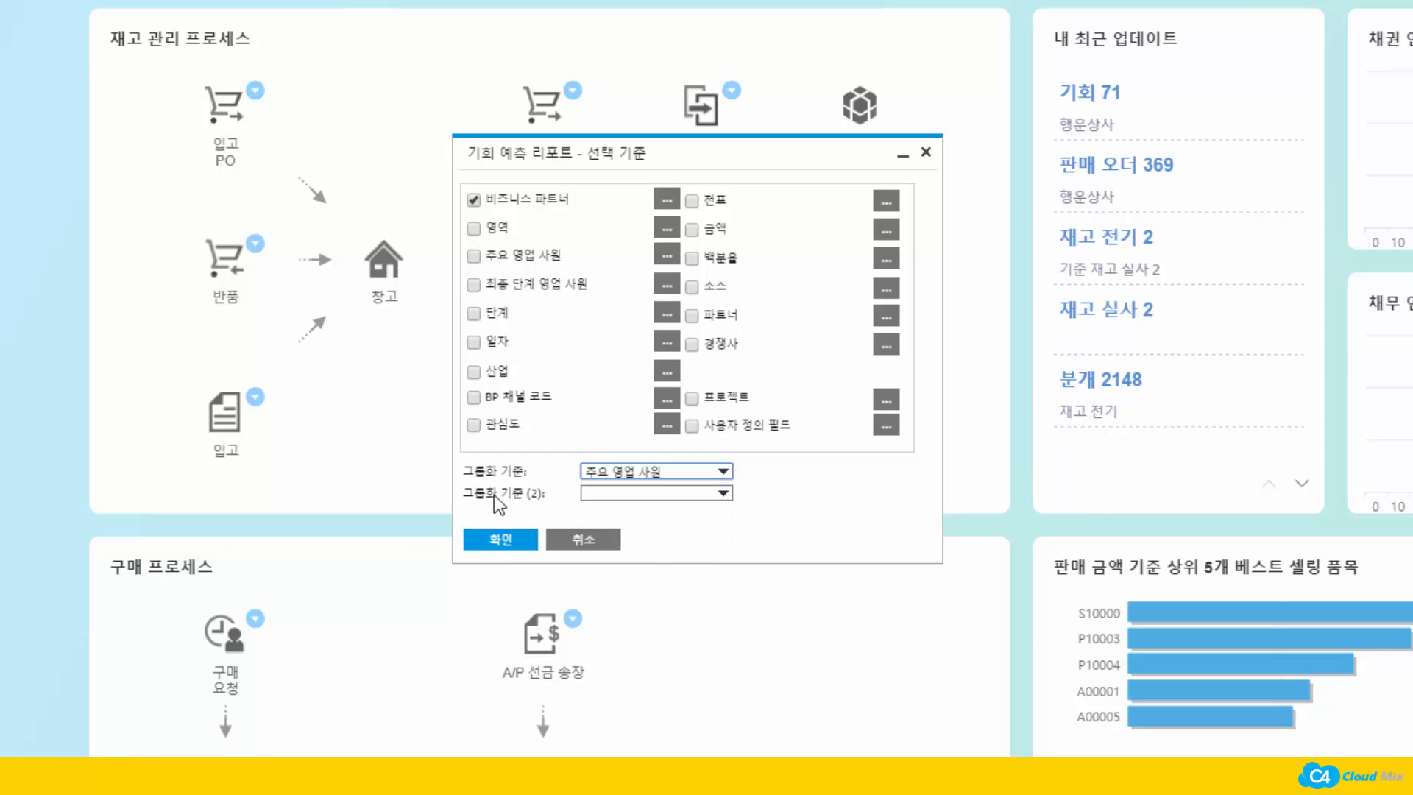
left_click(486, 541)
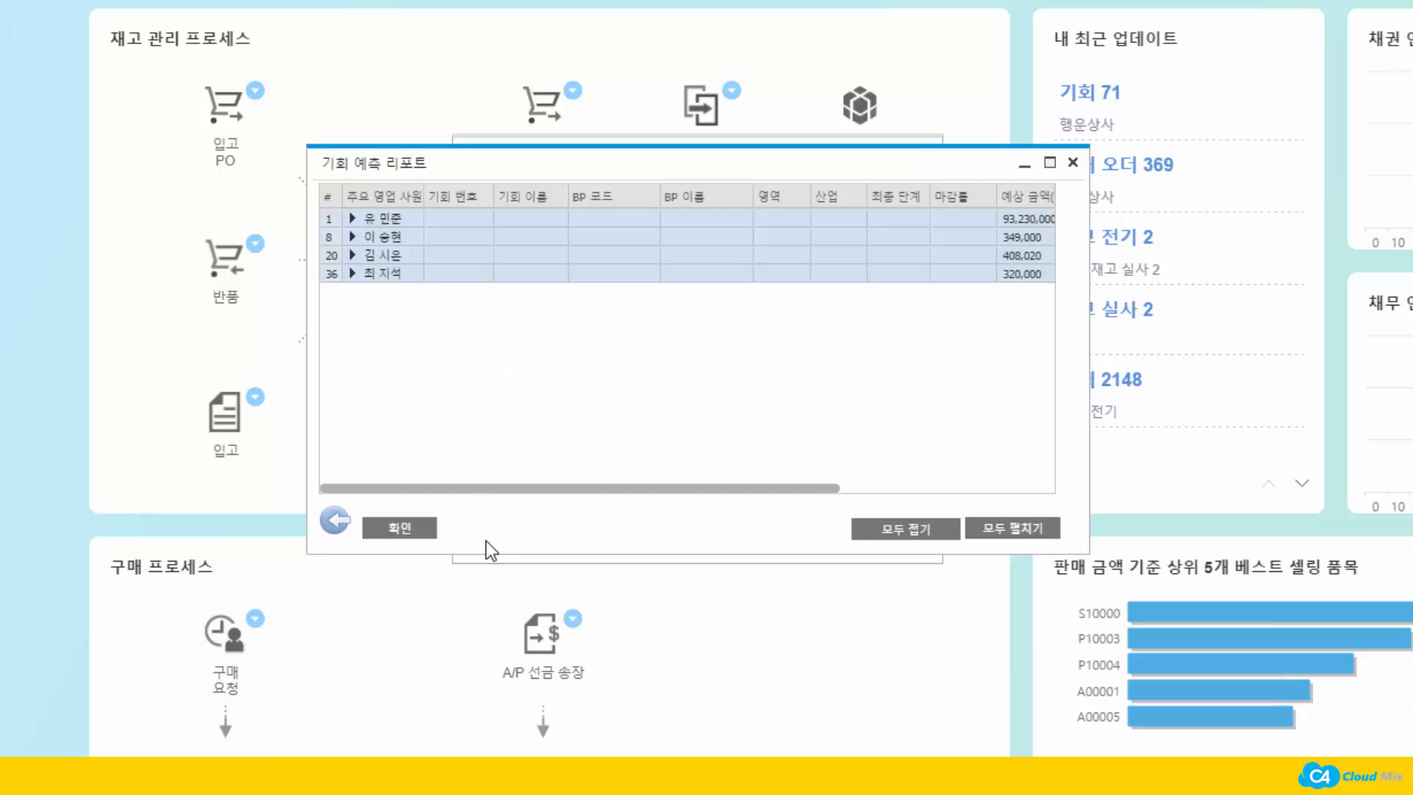
- Expand all groups in the opportunity forecast report and enlarge its window to examine the individual opportunities
left_click(1007, 532)
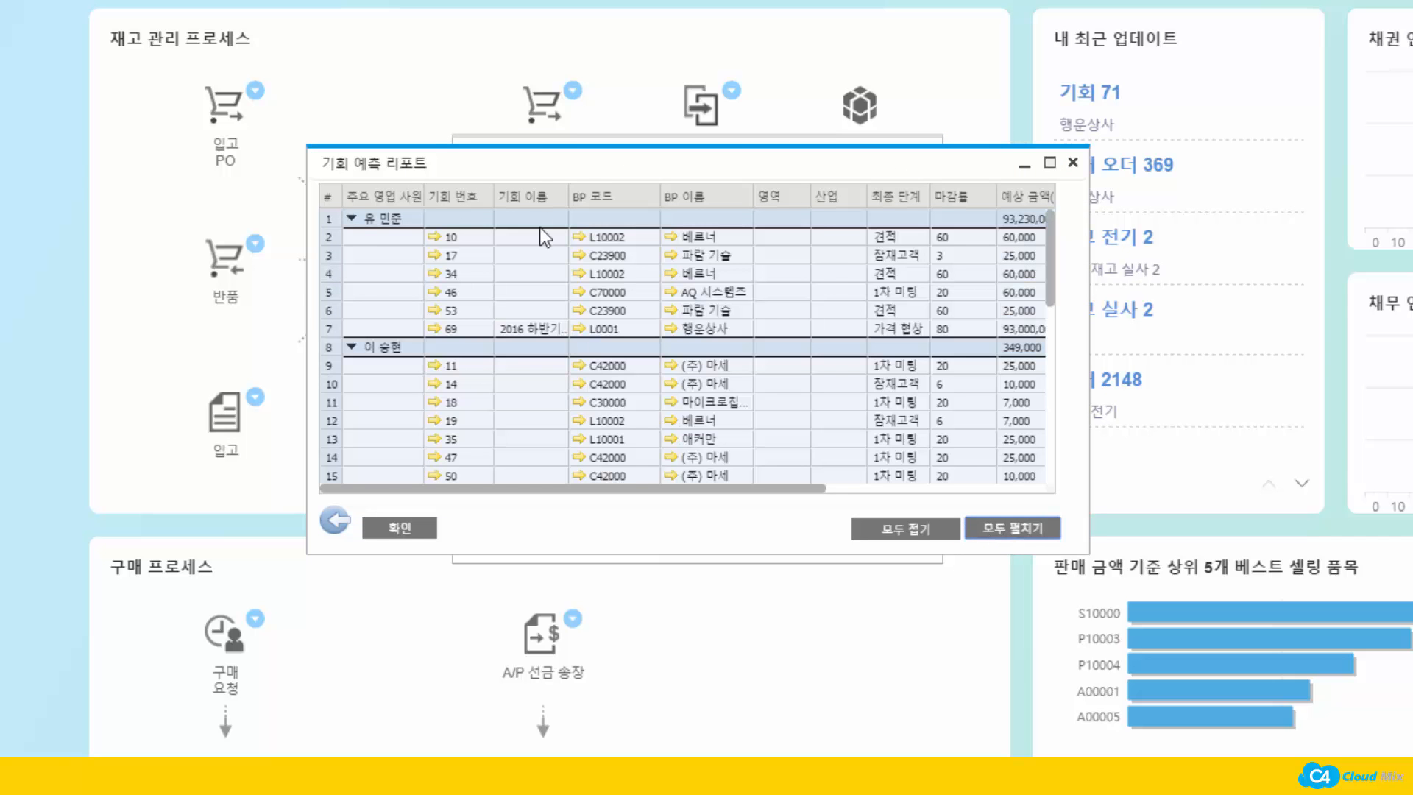
left_click_drag(526, 157, 371, 48)
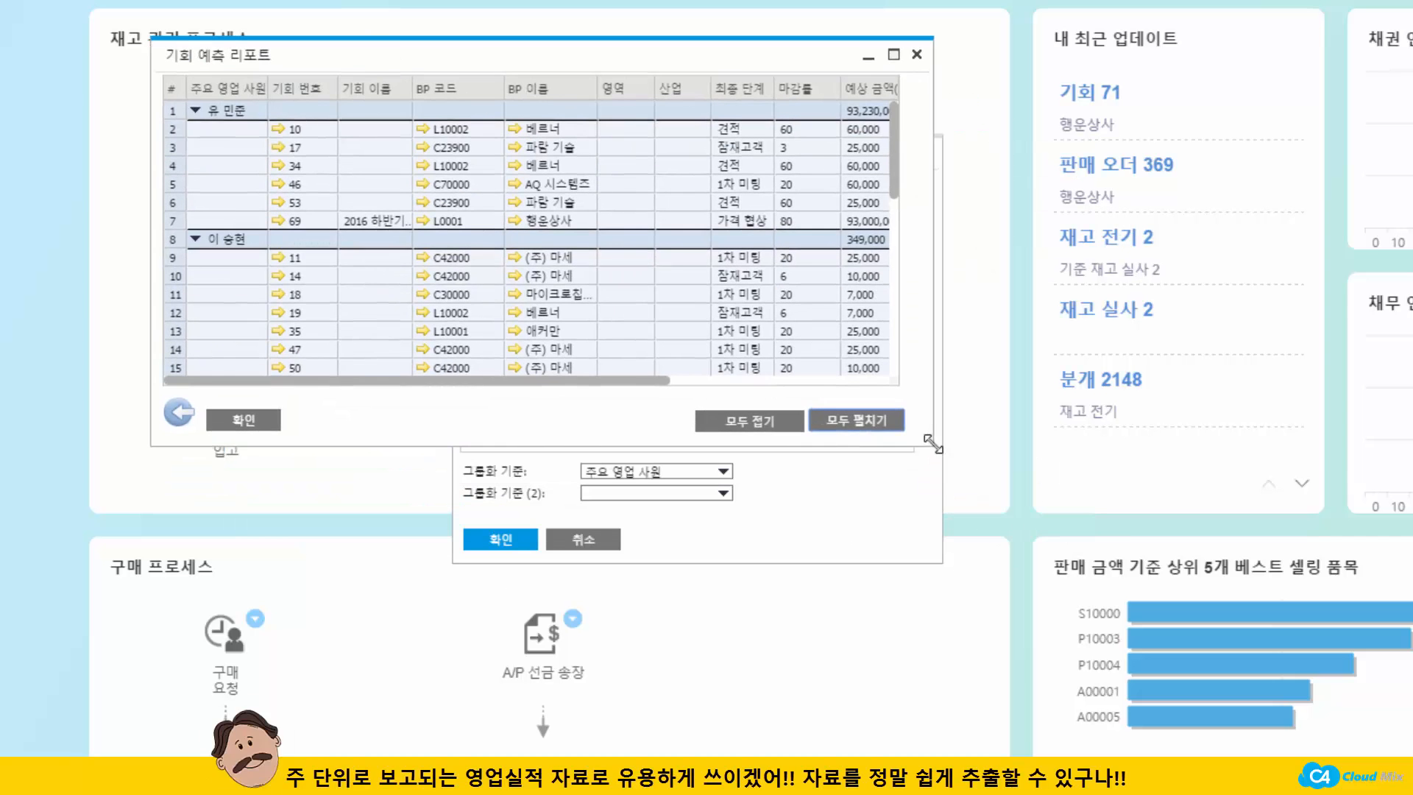
left_click_drag(933, 445, 1284, 713)
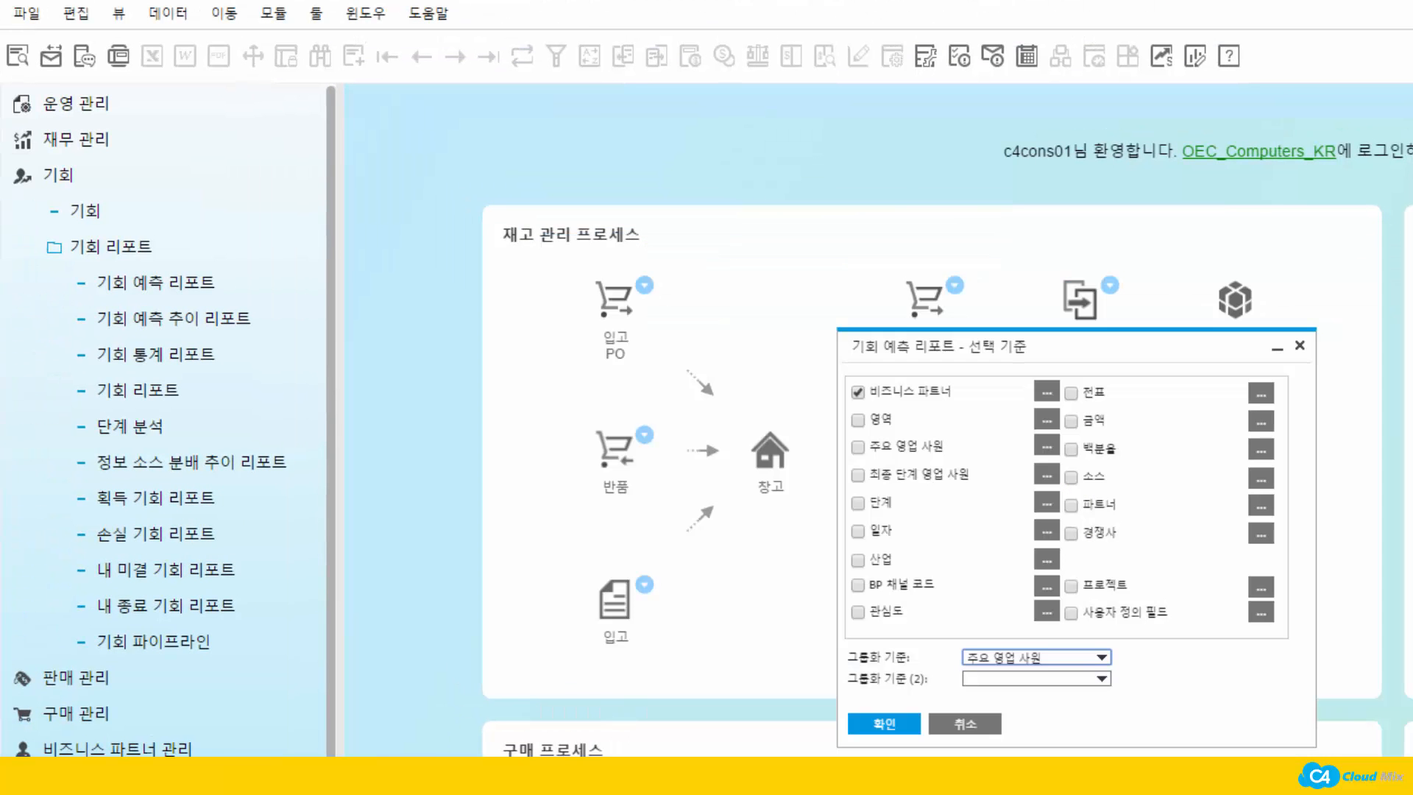
- Run the 기회 통계 리포트 with the 비즈니스 파트너 criterion enabled, grouped by 주요 영업 사원
left_click(254, 358)
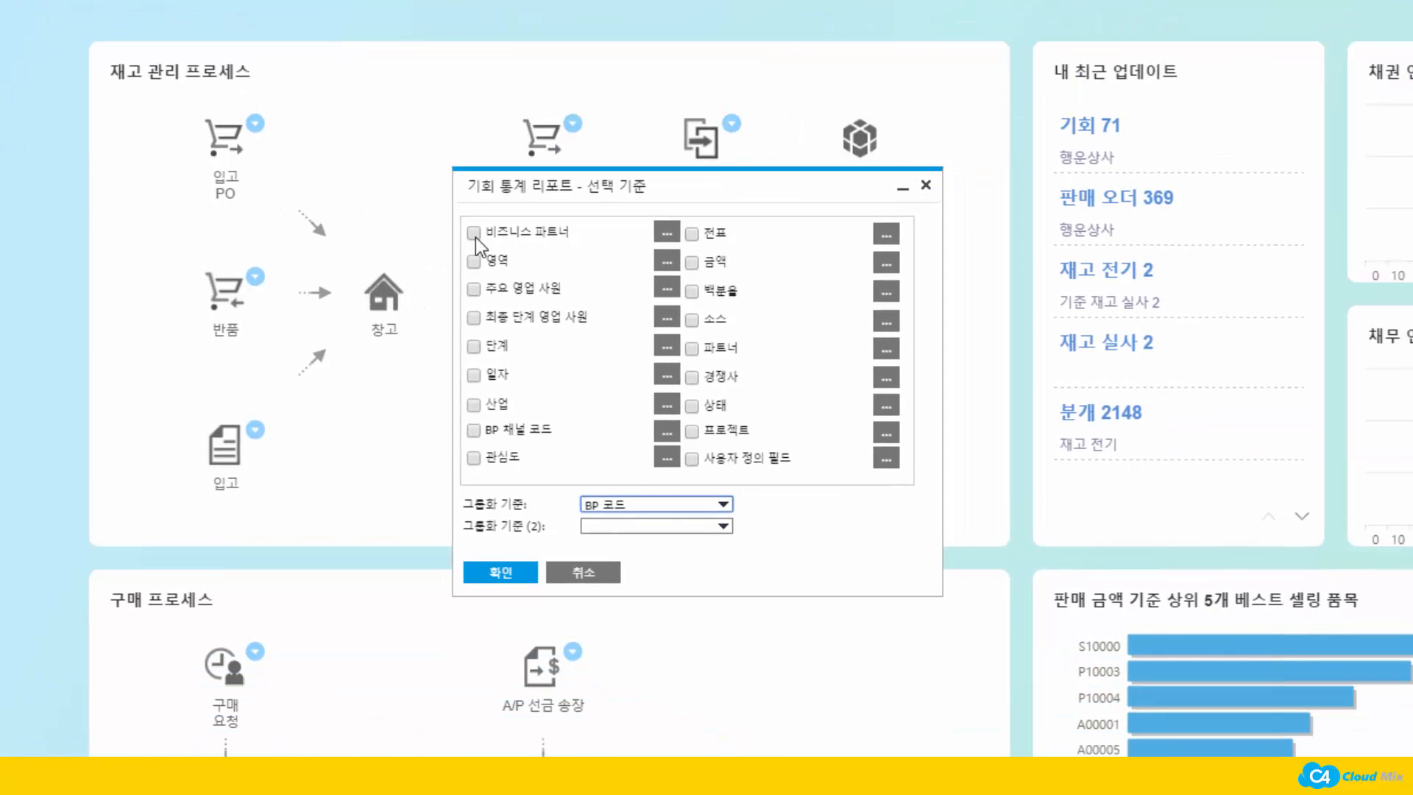
left_click(474, 233)
left_click(618, 502)
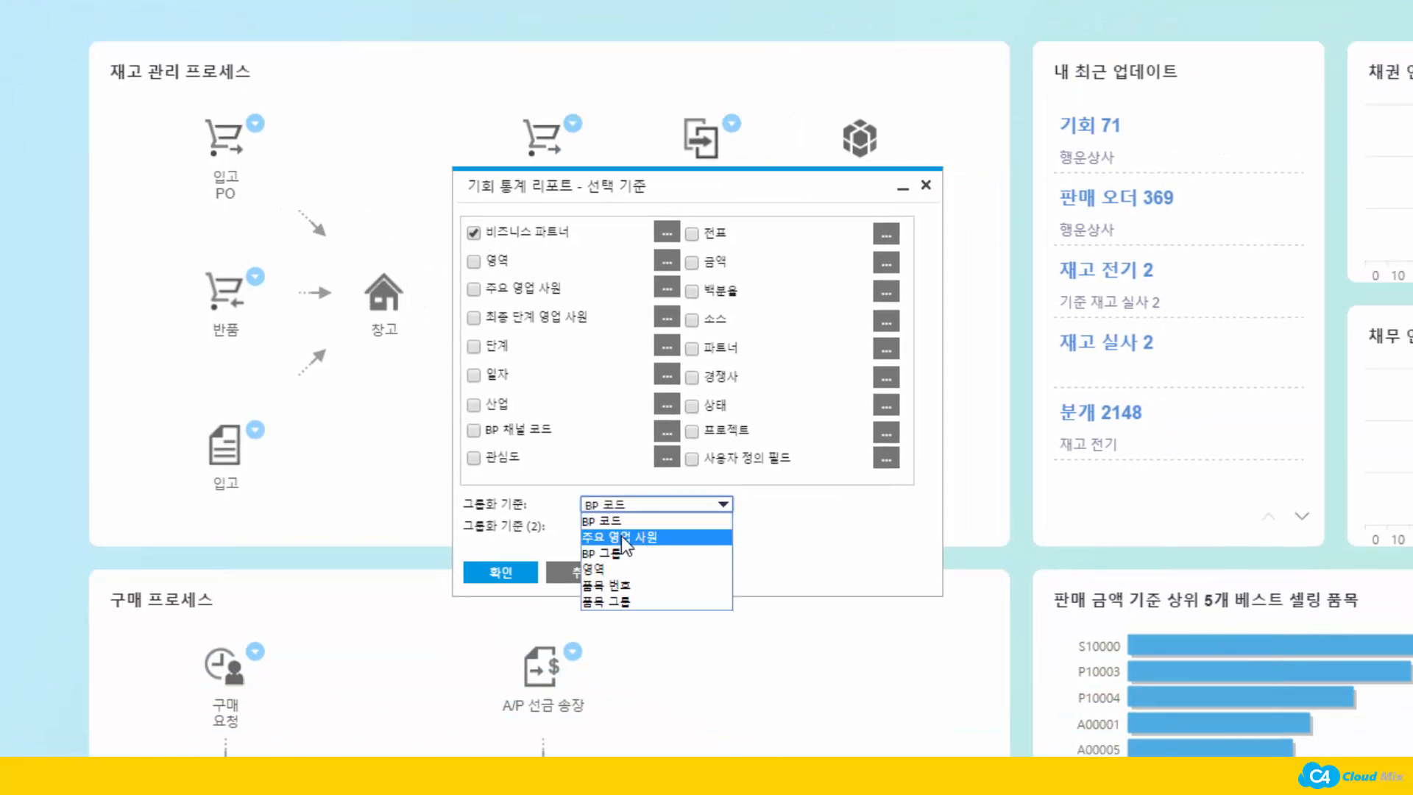
left_click(621, 536)
left_click(502, 576)
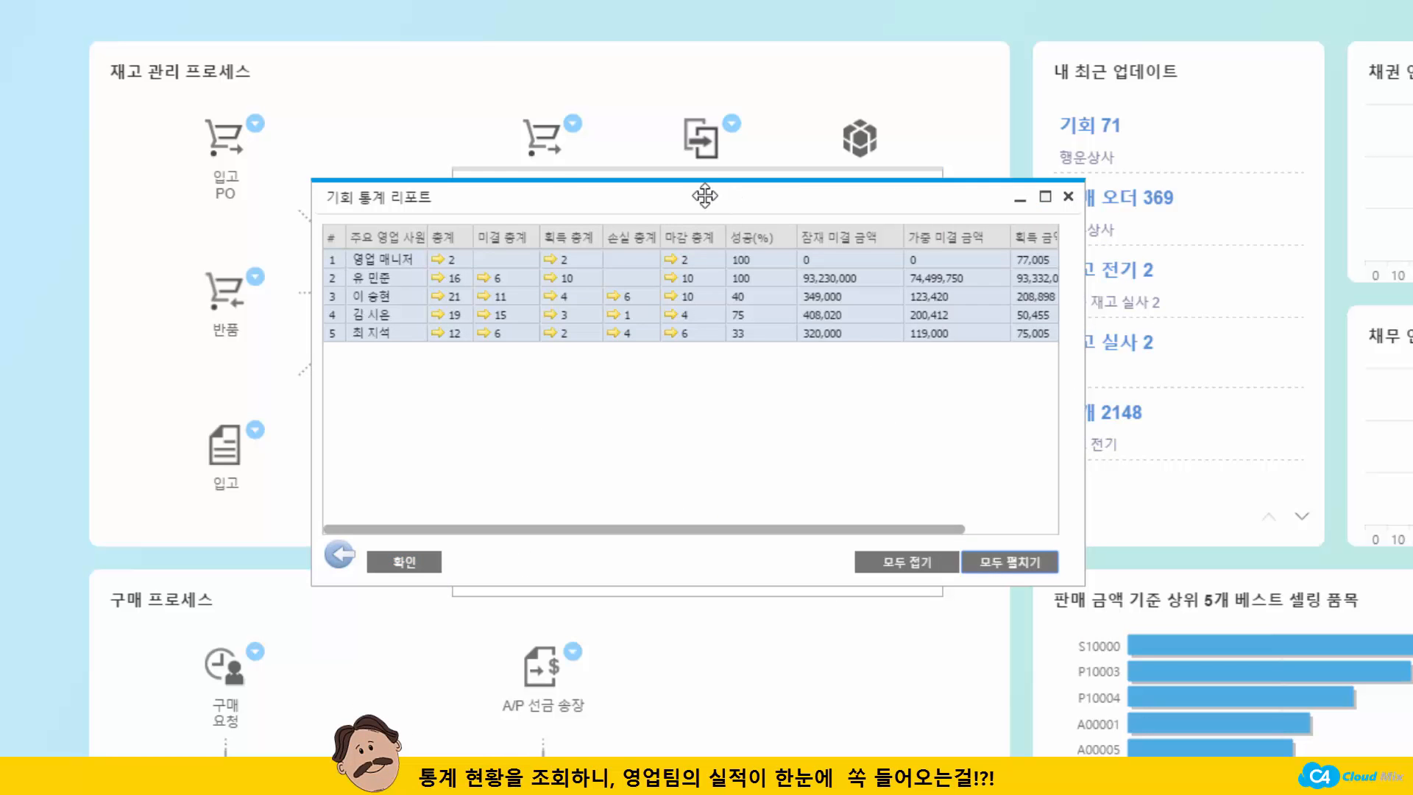
- Enlarge the opportunity statistics report to examine all its columns, and return to its selection criteria
left_click_drag(718, 197, 464, 46)
left_click_drag(1099, 597, 1180, 663)
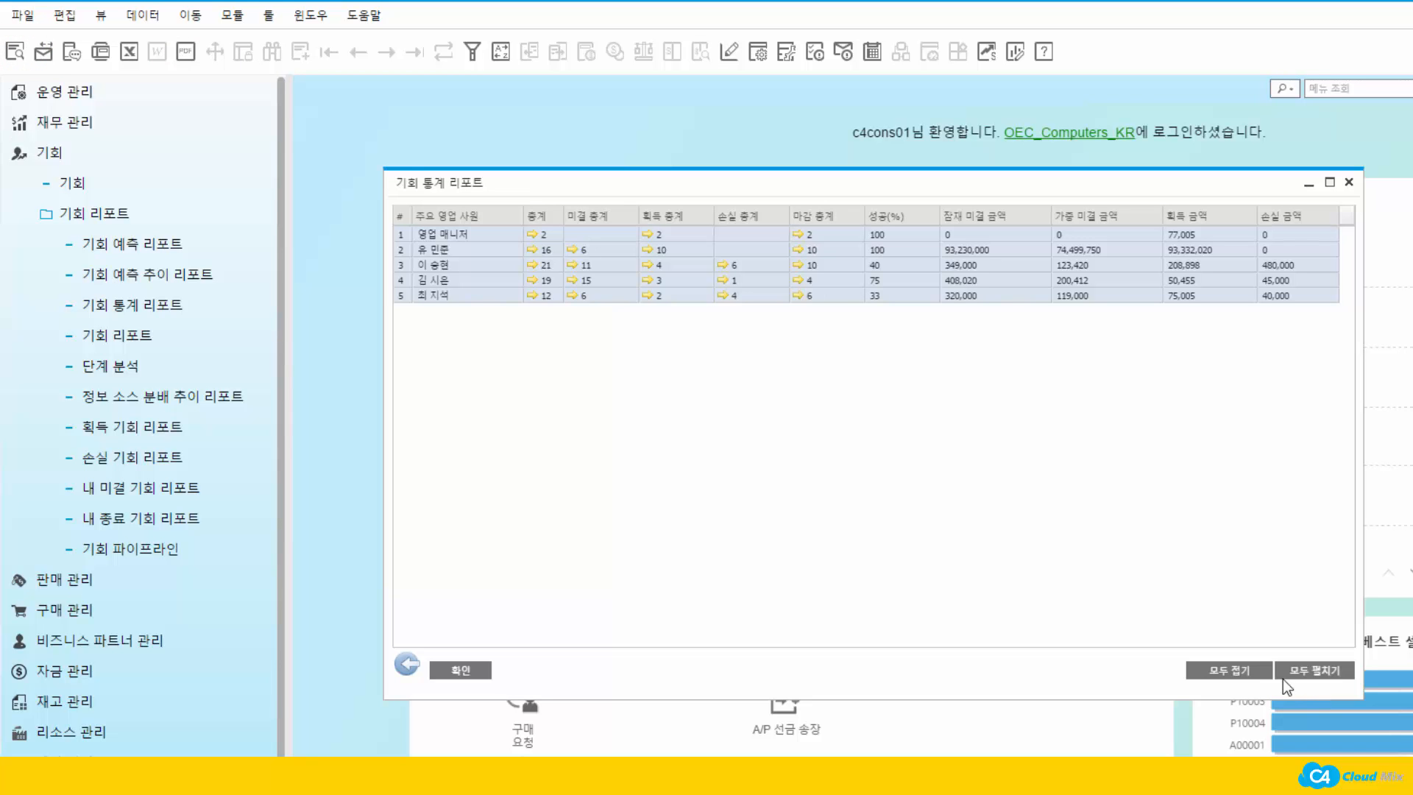
left_click(405, 664)
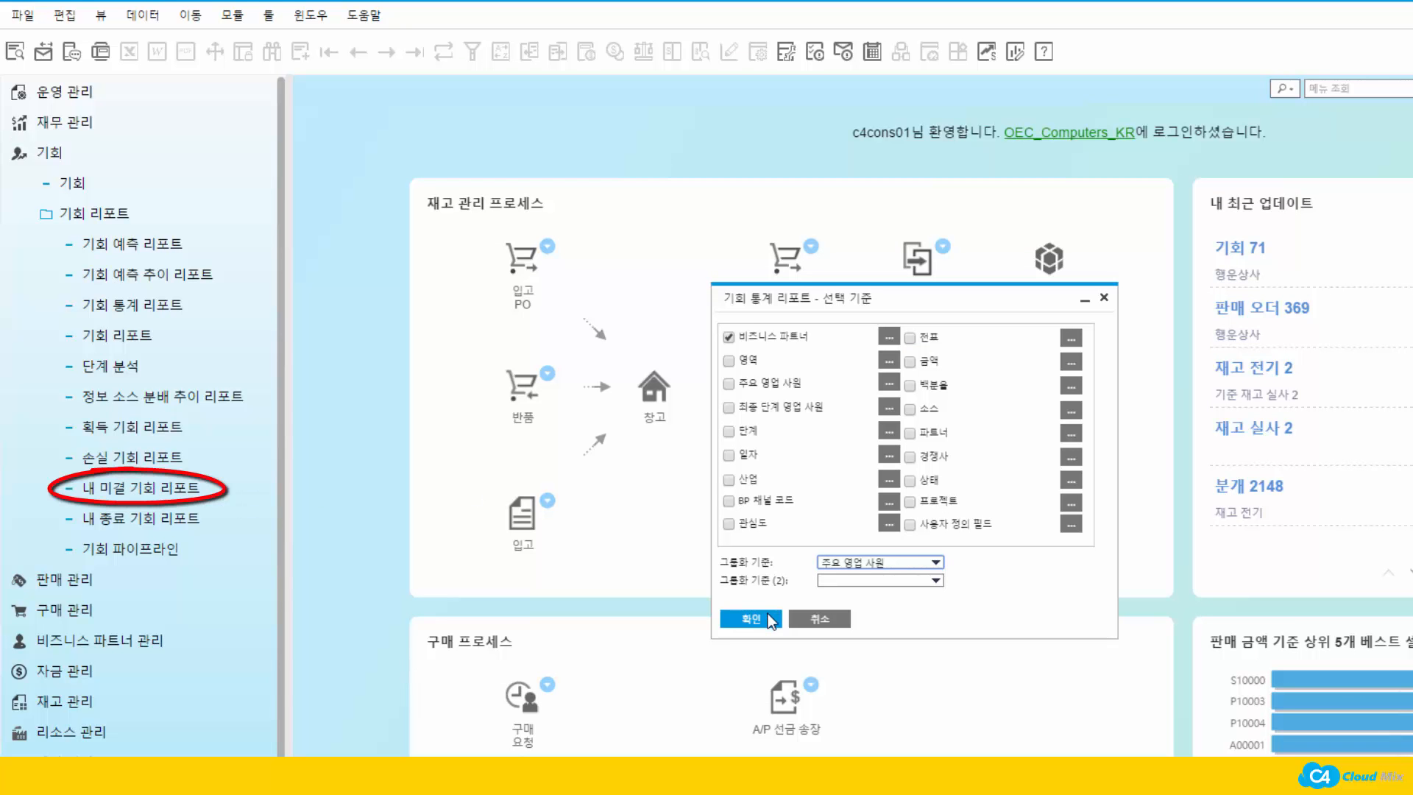
left_click(252, 508)
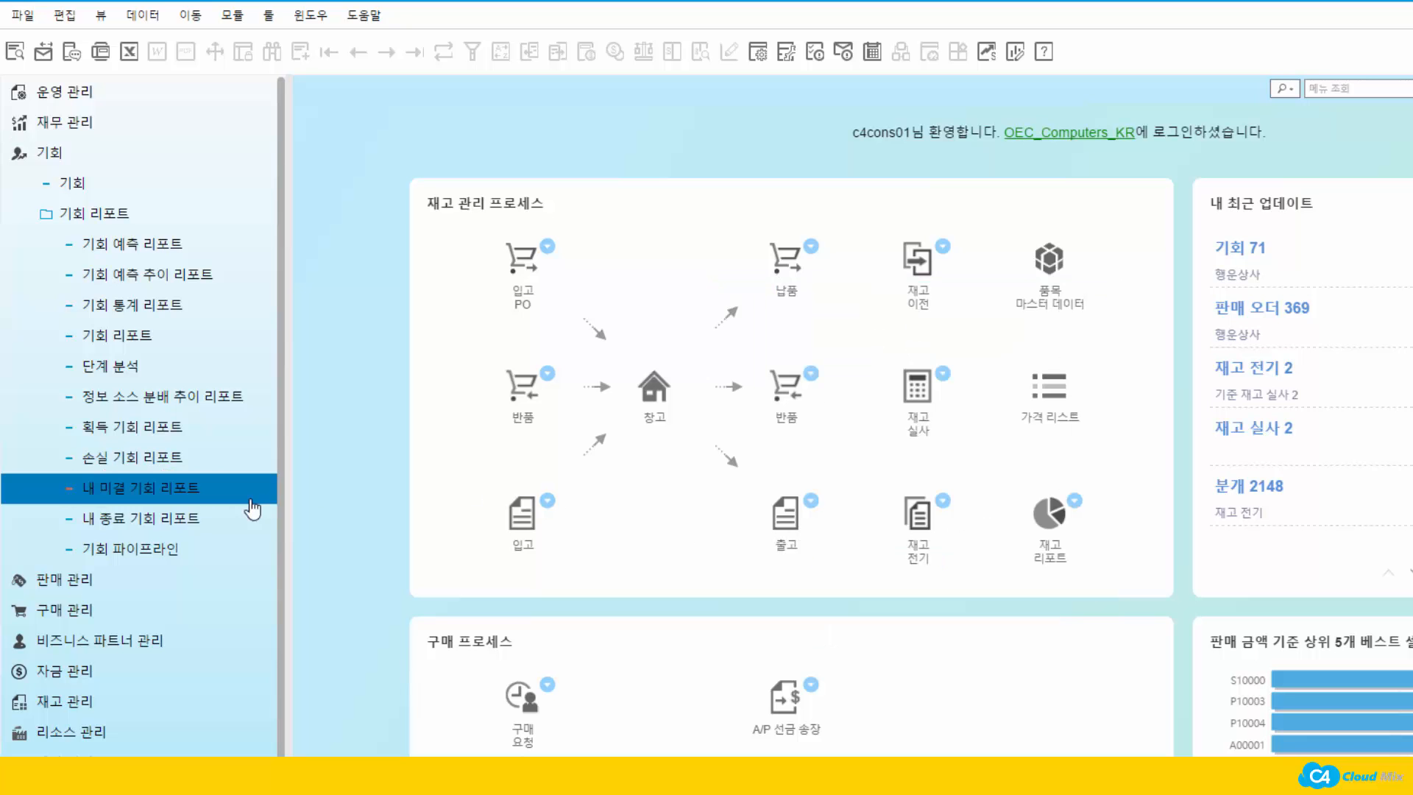
left_click(240, 529)
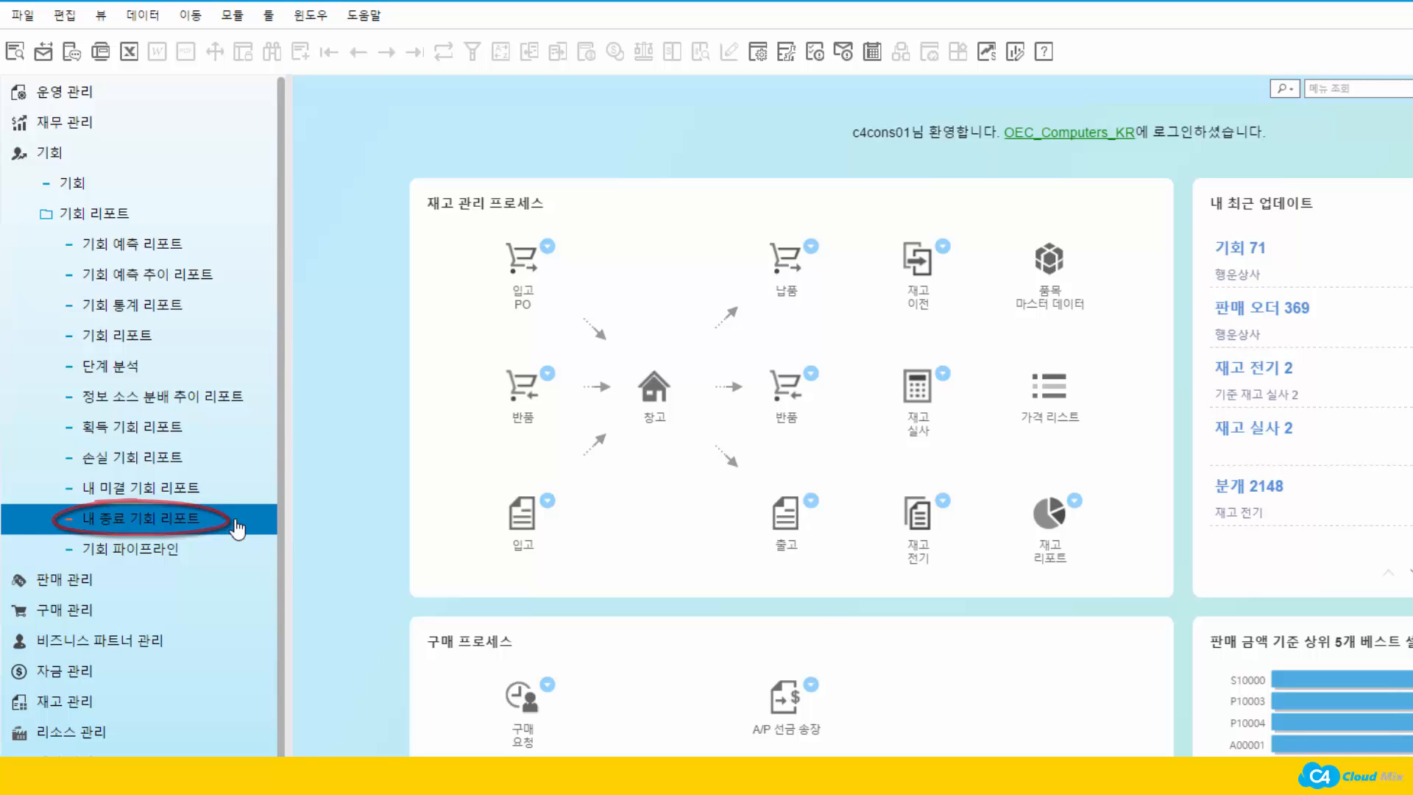